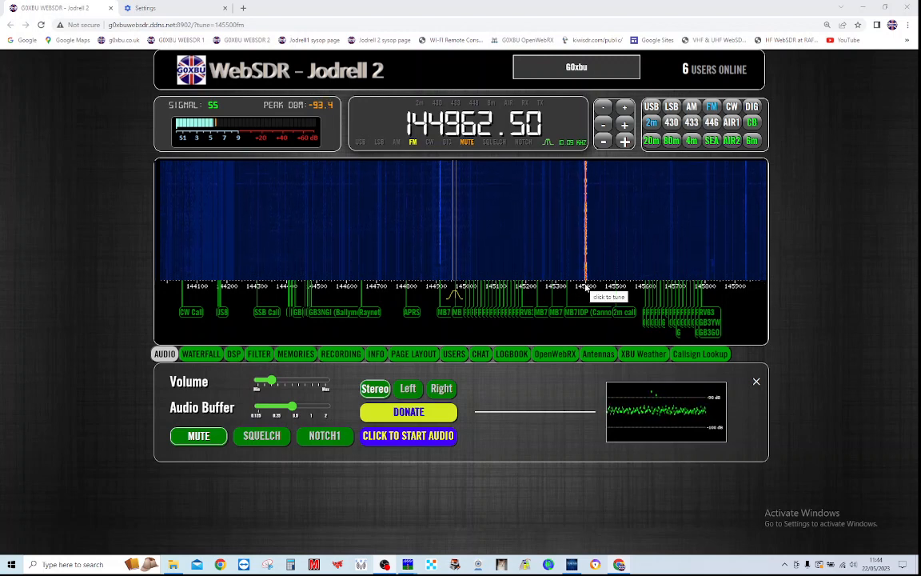
Tune the receiver to the strong carrier at 145400 kHz on the waterfall's frequency scale
click(587, 289)
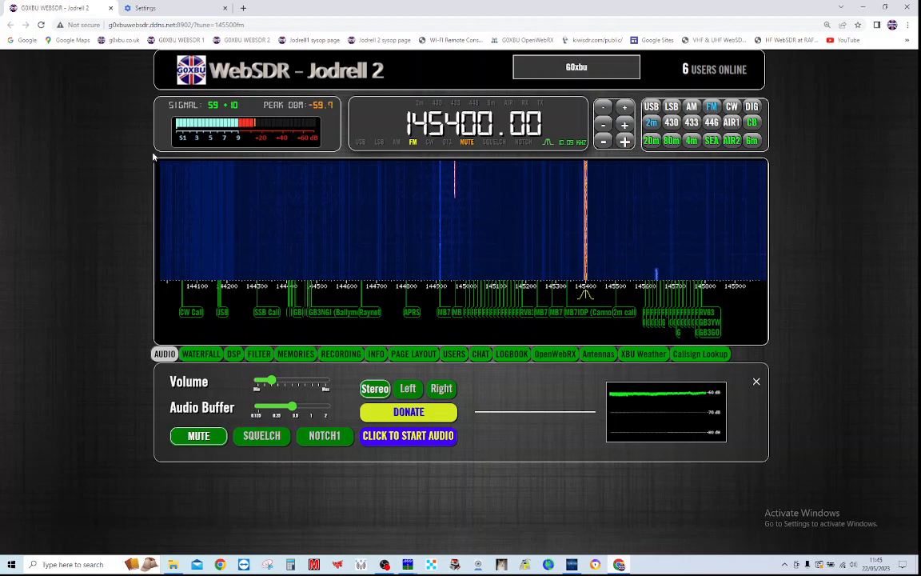
Check the Sound permission options in the WebSDR page's site settings, keeping Allow, and close both open settings tabs
click(81, 26)
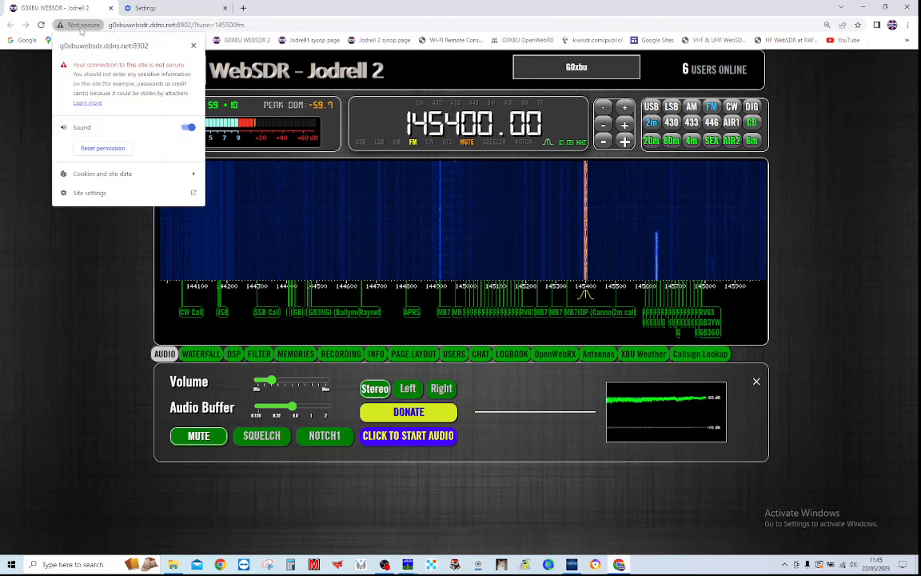
click(89, 194)
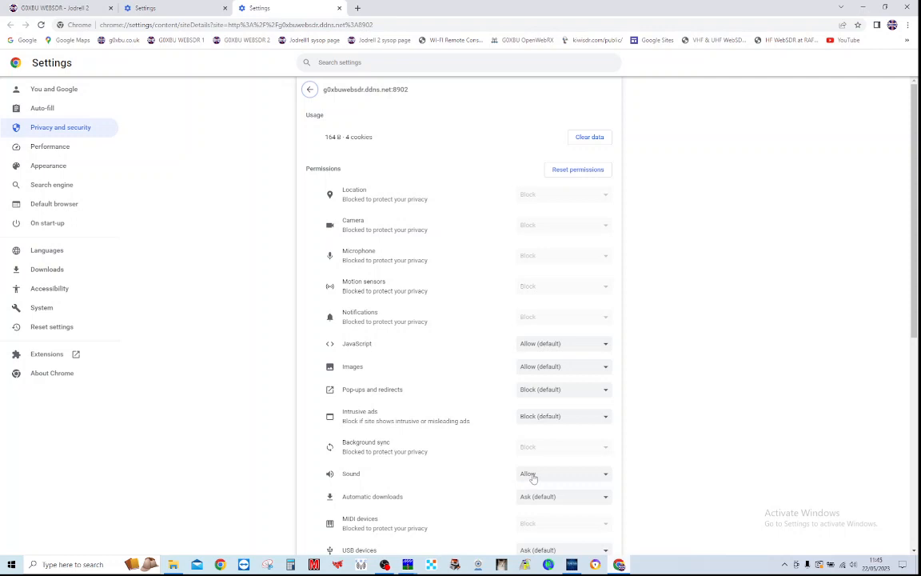
click(533, 477)
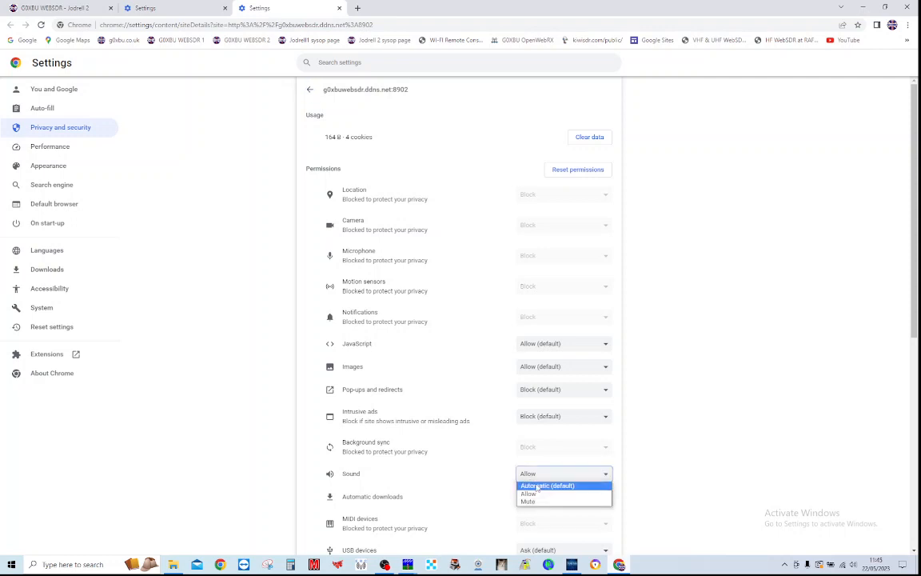
click(485, 470)
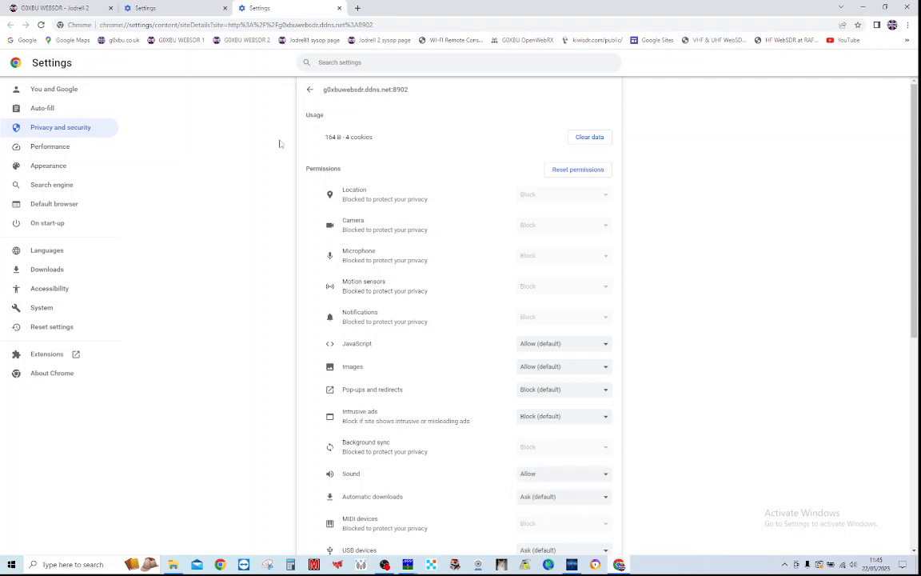
click(339, 8)
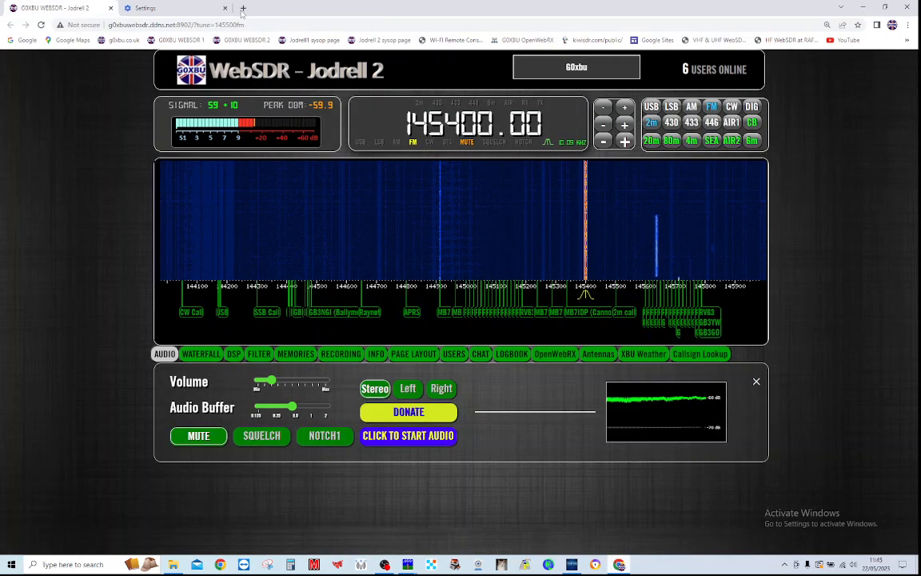
click(225, 8)
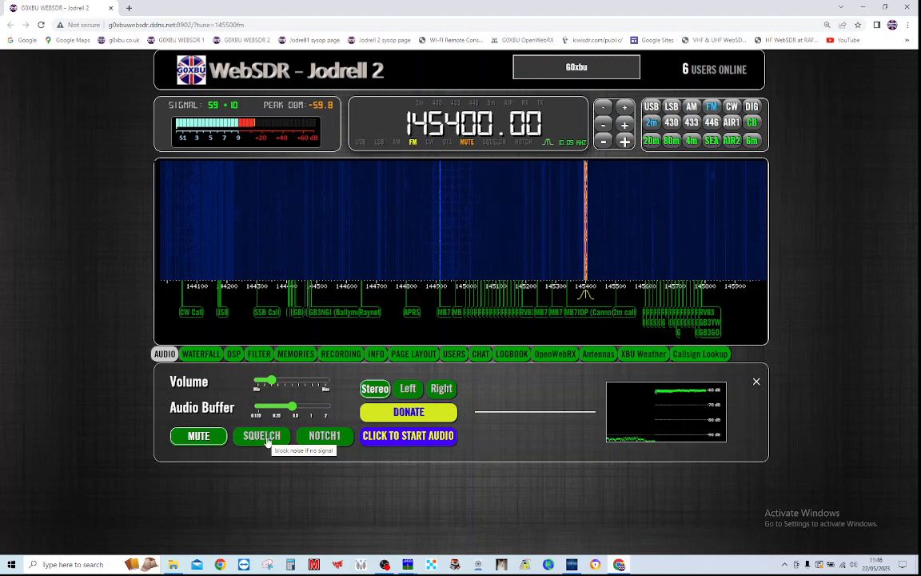
Unmute the receiver and tune it to the 2m call frequency at 145500 kHz
click(210, 441)
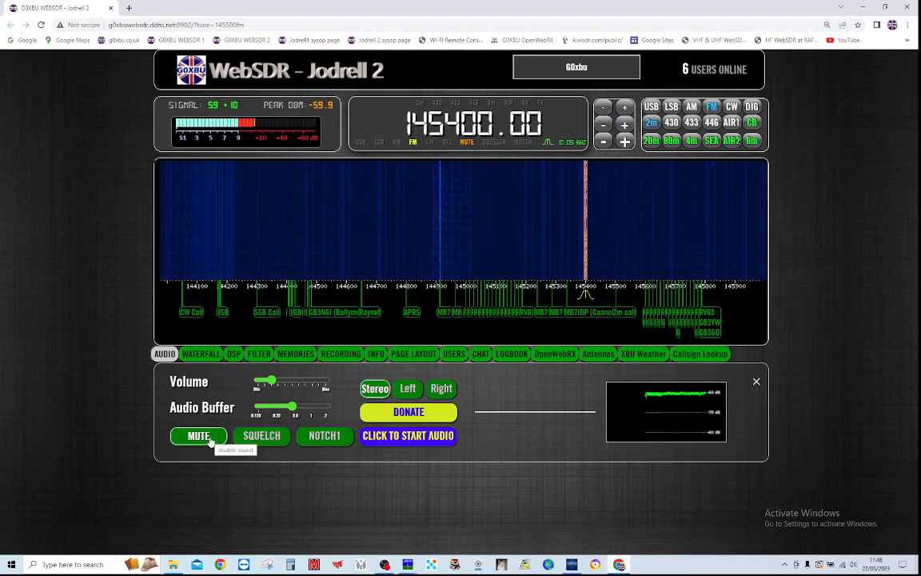
click(625, 315)
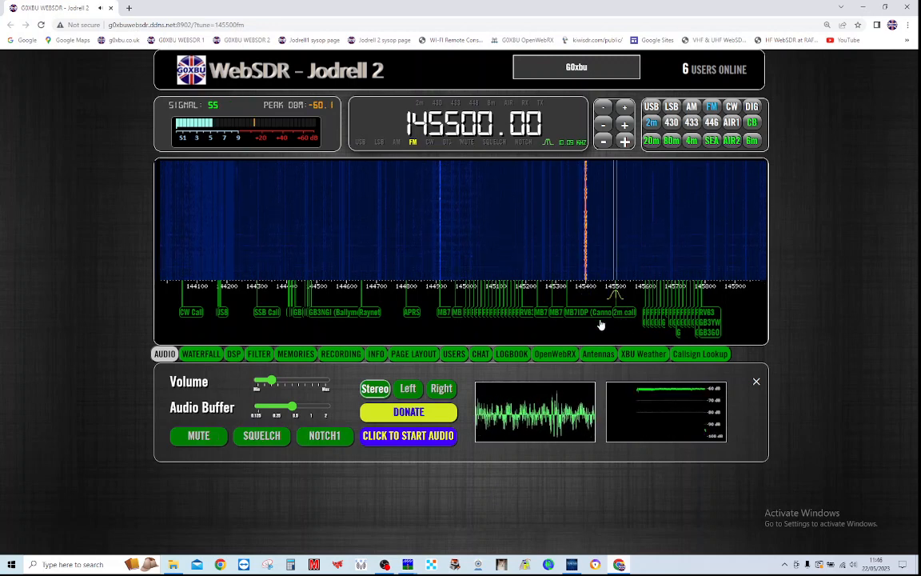
Try squelch on and off, and switch the audio output from left only to right only and back to stereo
click(281, 441)
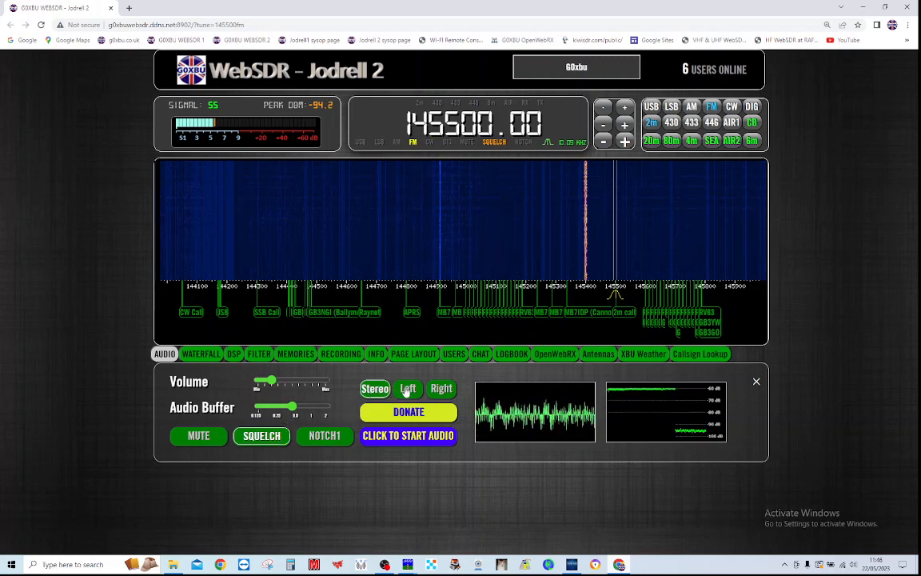
click(258, 440)
click(409, 392)
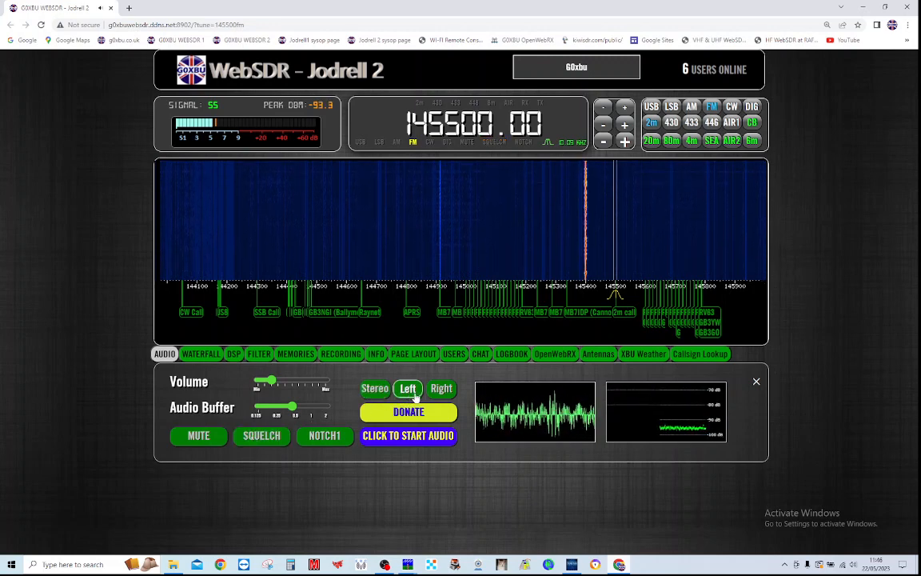
click(442, 389)
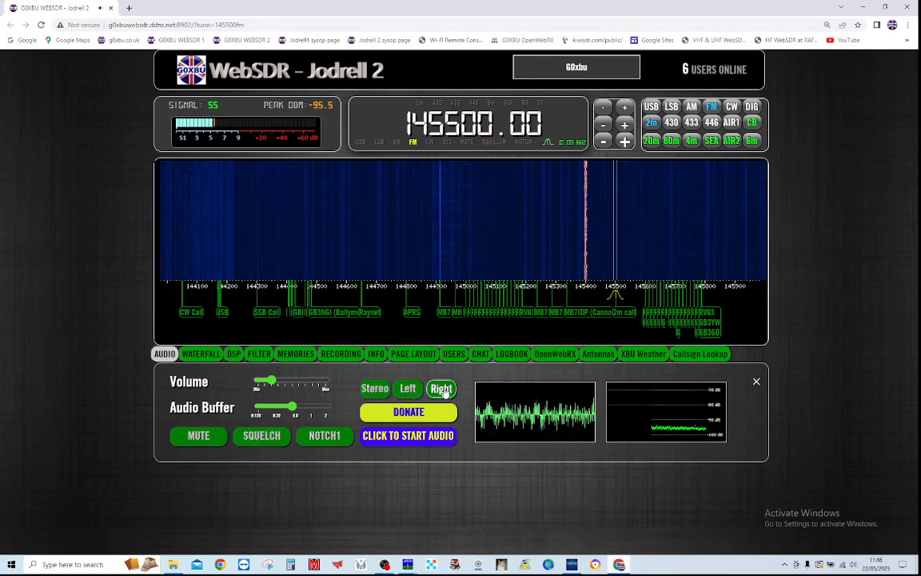
click(381, 391)
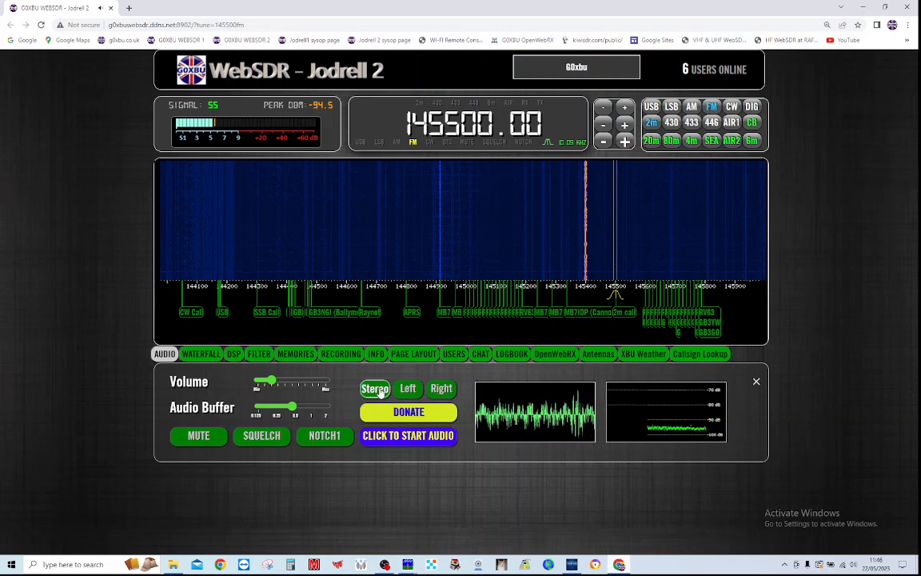
Enable squelch and tune to the strong carrier at 145400 kHz
click(248, 441)
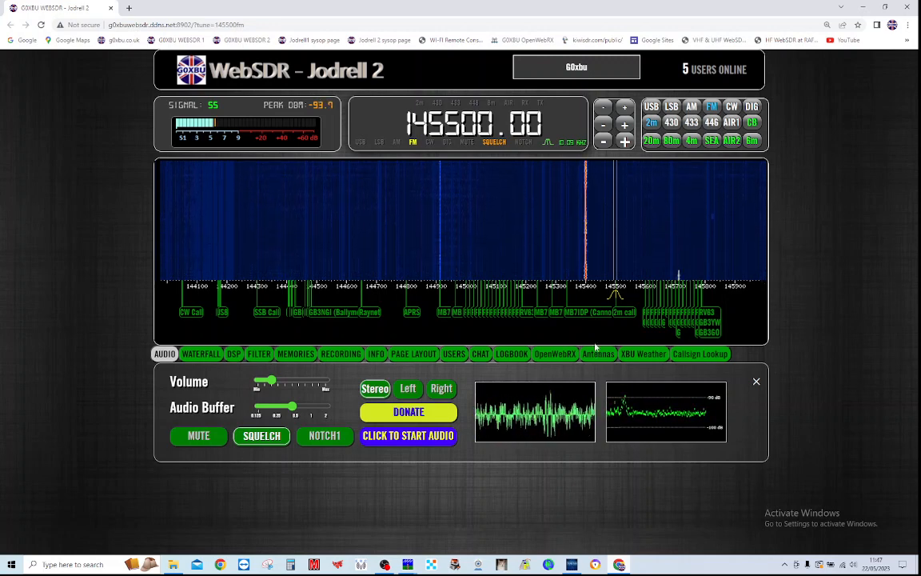
click(586, 286)
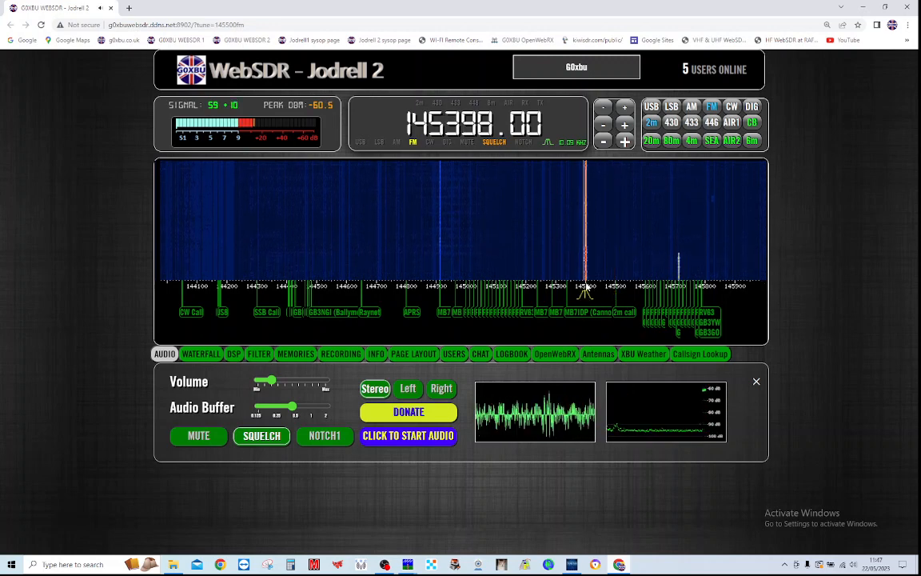
click(586, 286)
Mute the sound and return the receiver to the 2m call label at 145500 kHz
click(205, 439)
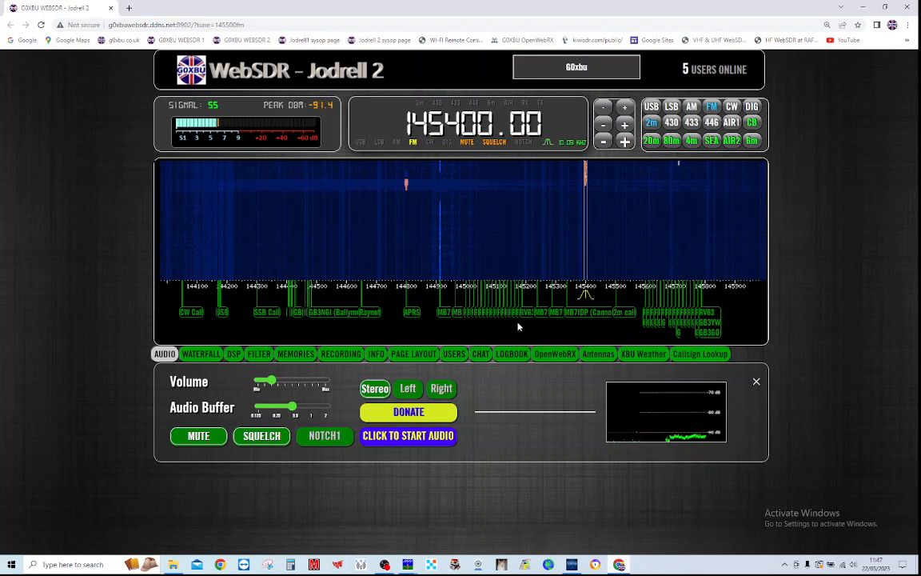
click(629, 316)
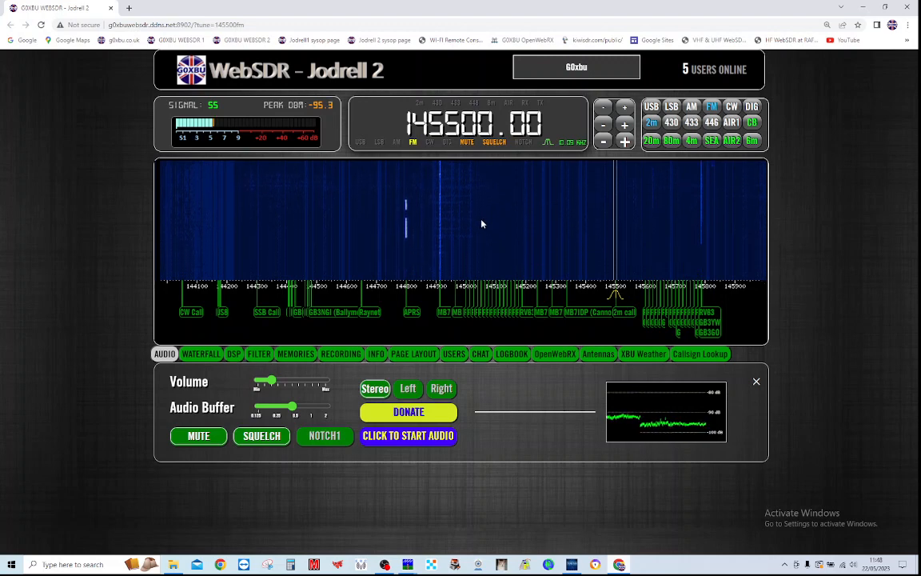
Tune to the MB7IDJ GATEWAY label at 144912.50 kHz in a zoomed-in section of the waterfall
scroll(482, 224, up, 2)
scroll(483, 224, up, 3)
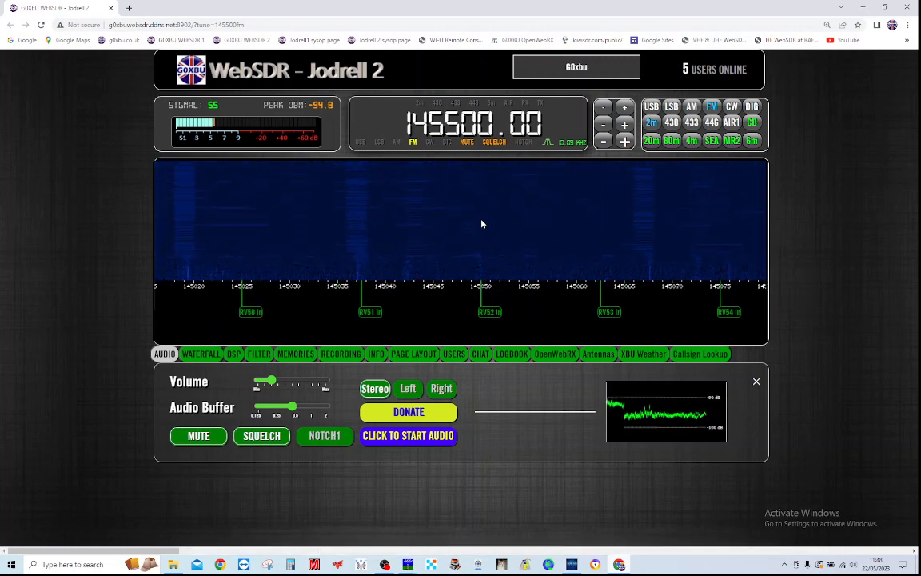
scroll(492, 244, down, 2)
scroll(492, 245, down, 3)
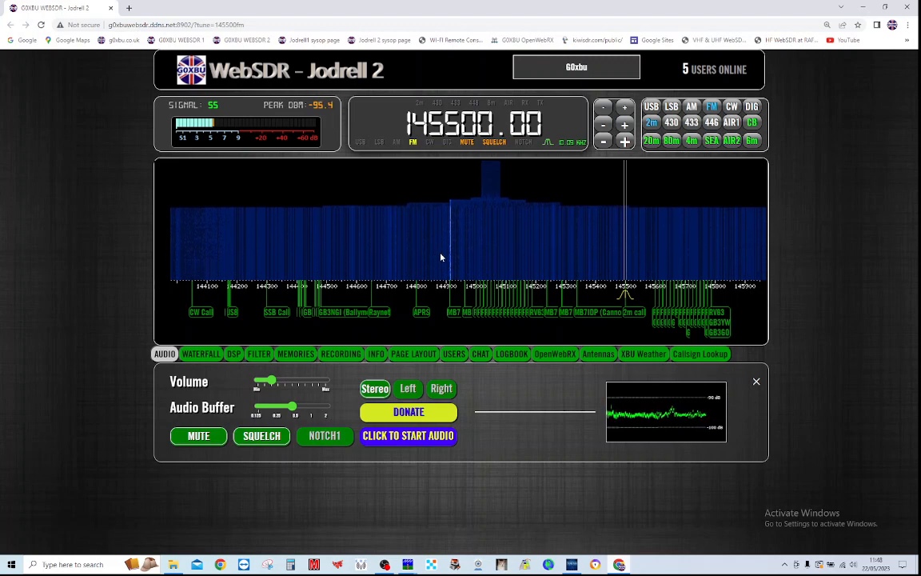
scroll(452, 255, up, 4)
click(340, 312)
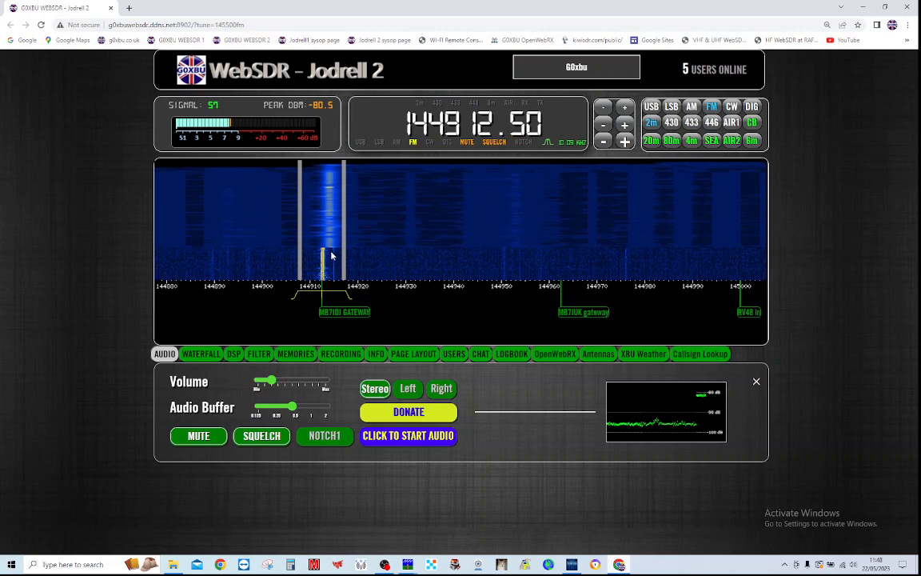
Retune freehand to about 144755 kHz, between the Raynet and APRS labels, with the whole 2m band in view
scroll(354, 251, up, 2)
drag(372, 253, 528, 251)
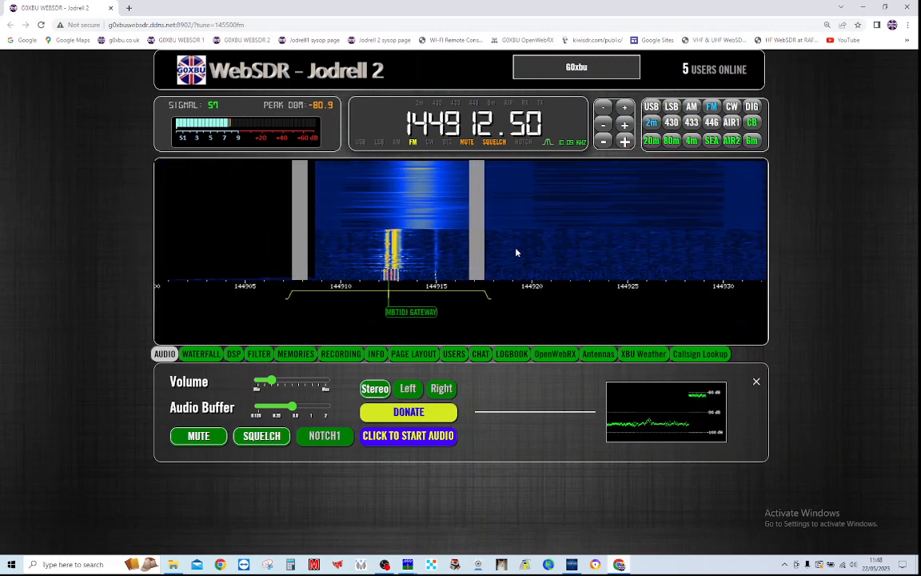
scroll(539, 237, down, 6)
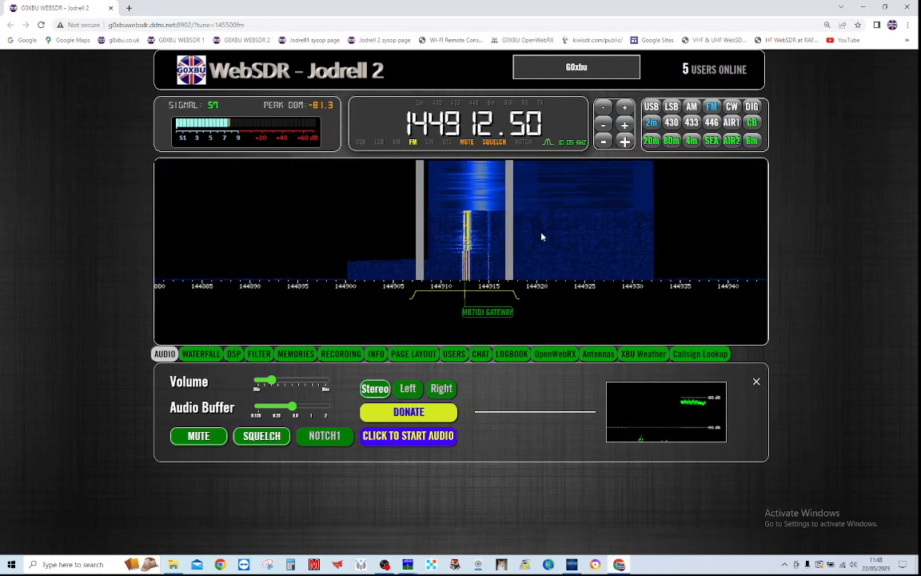
drag(627, 244, 518, 255)
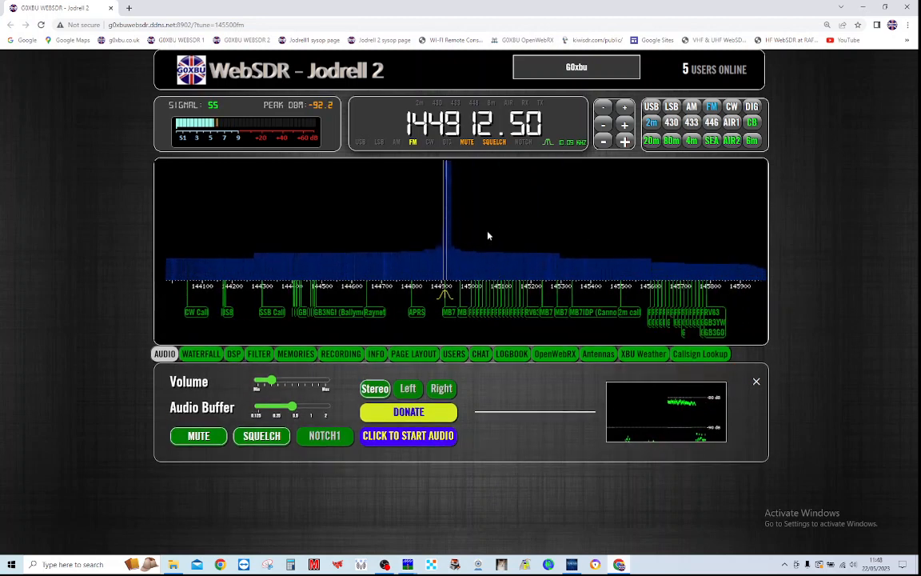
drag(542, 254, 537, 253)
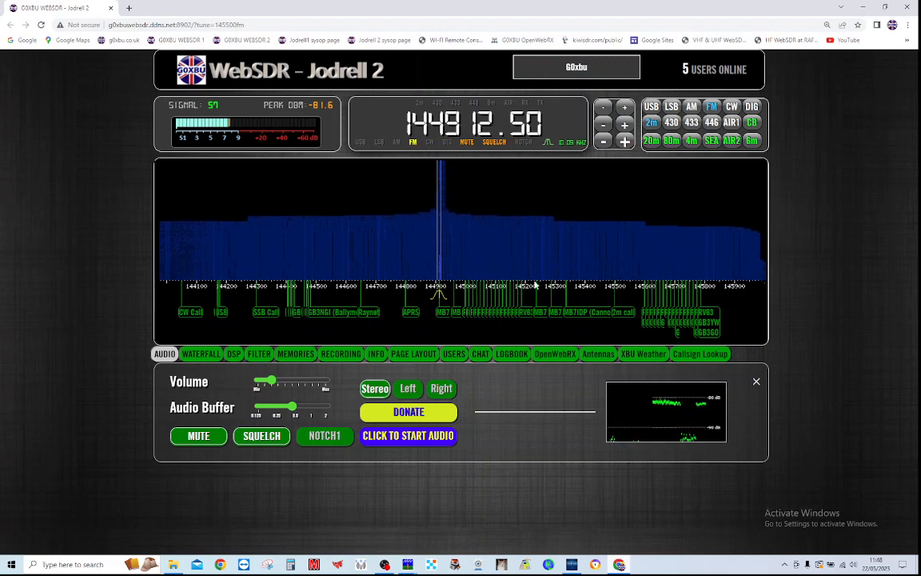
click(393, 289)
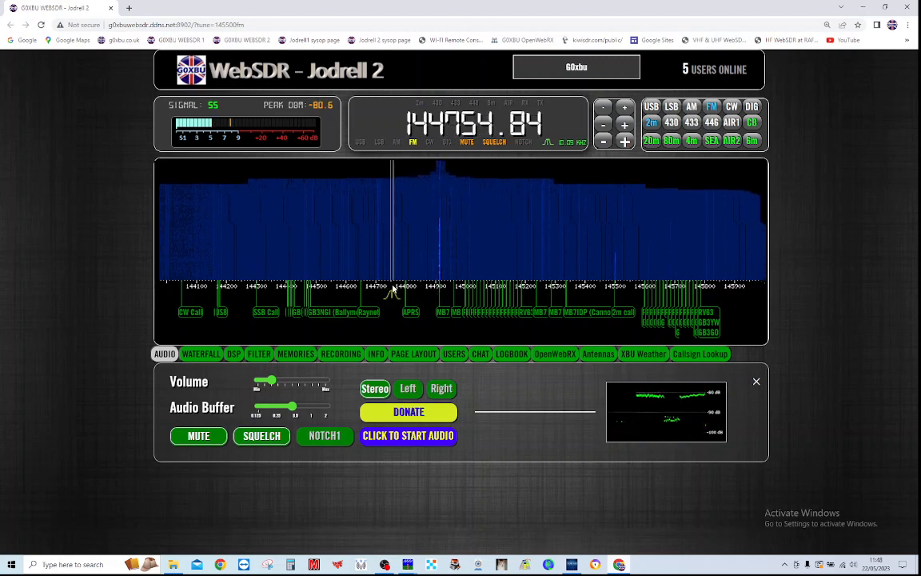
Widen the FM filter passband to about 17.8 kHz and shift it down to about 144746 kHz
scroll(389, 255, up, 1)
scroll(389, 255, up, 2)
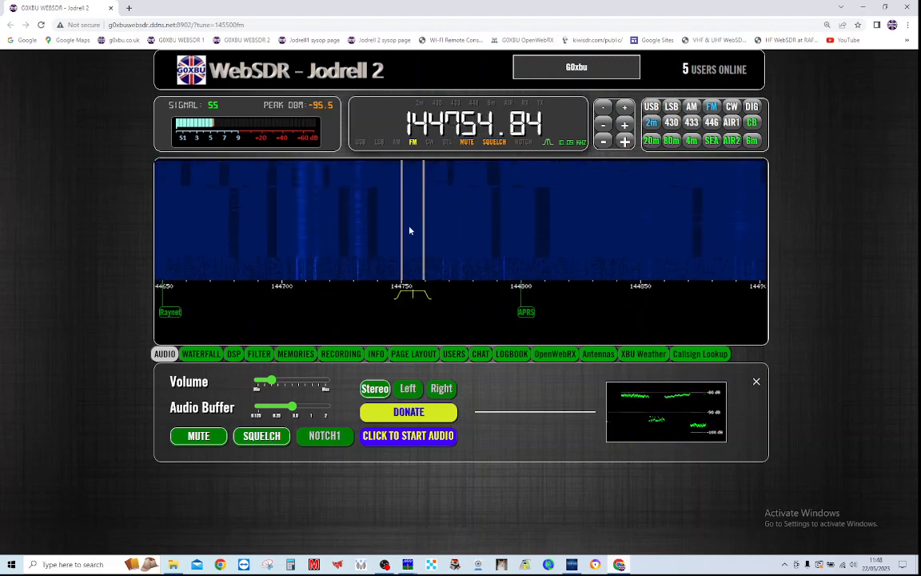
drag(410, 231, 387, 248)
drag(408, 300, 370, 304)
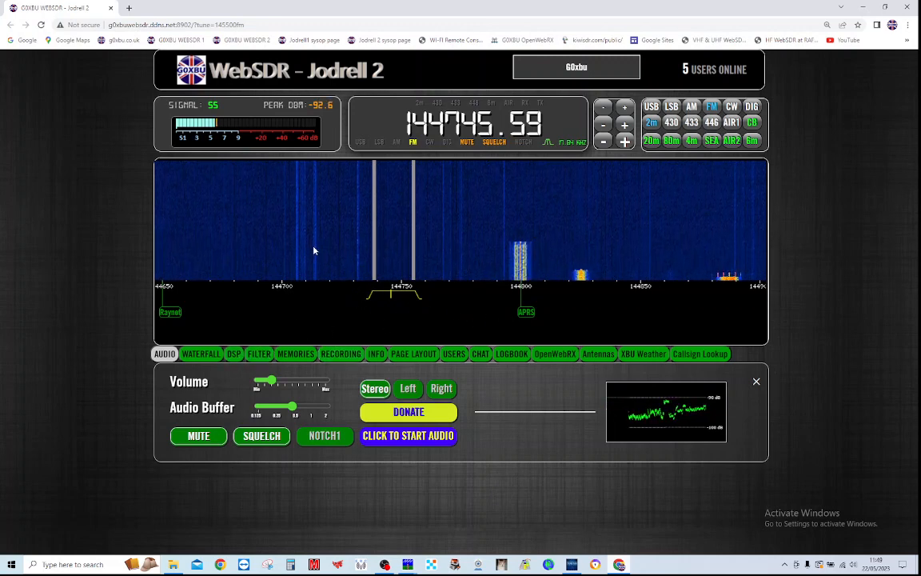
Step the frequency down and up with the fine, medium and coarse tuning increments, ending at 144750.00 kHz
scroll(314, 251, down, 1)
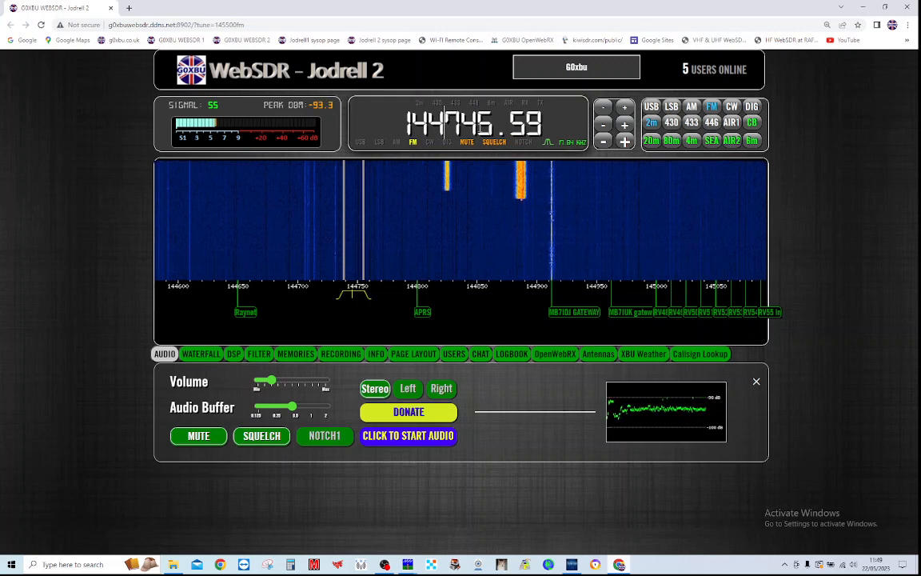
click(605, 111)
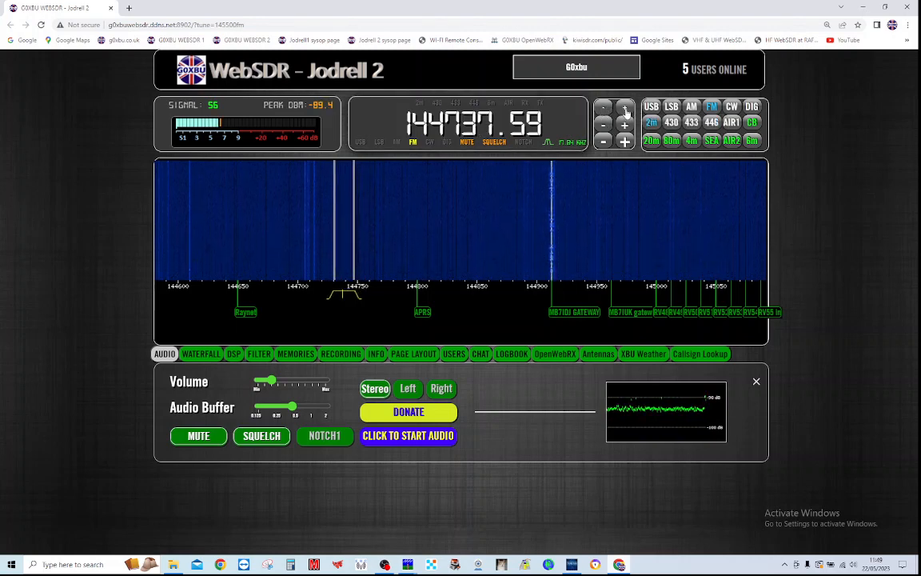
click(626, 112)
click(626, 112)
click(603, 126)
click(604, 127)
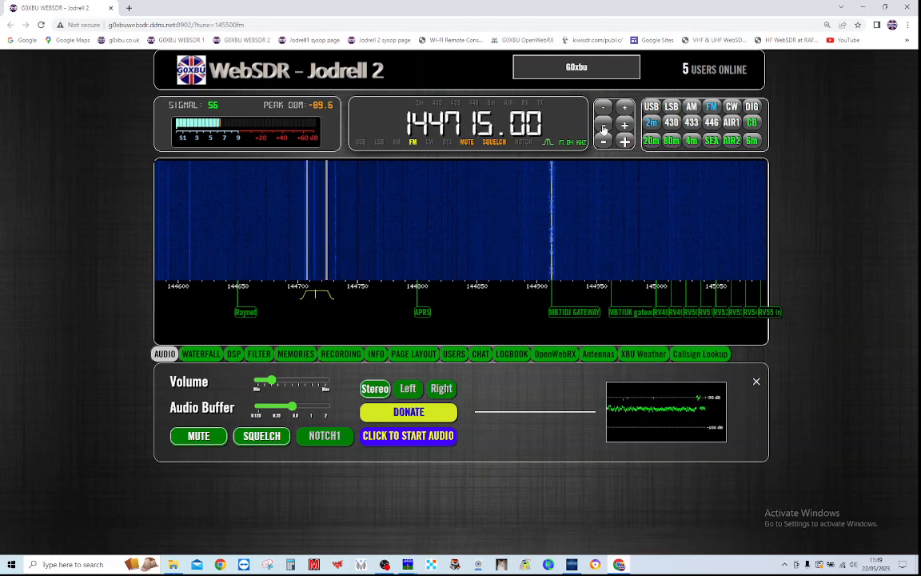
click(604, 142)
click(604, 142)
click(625, 142)
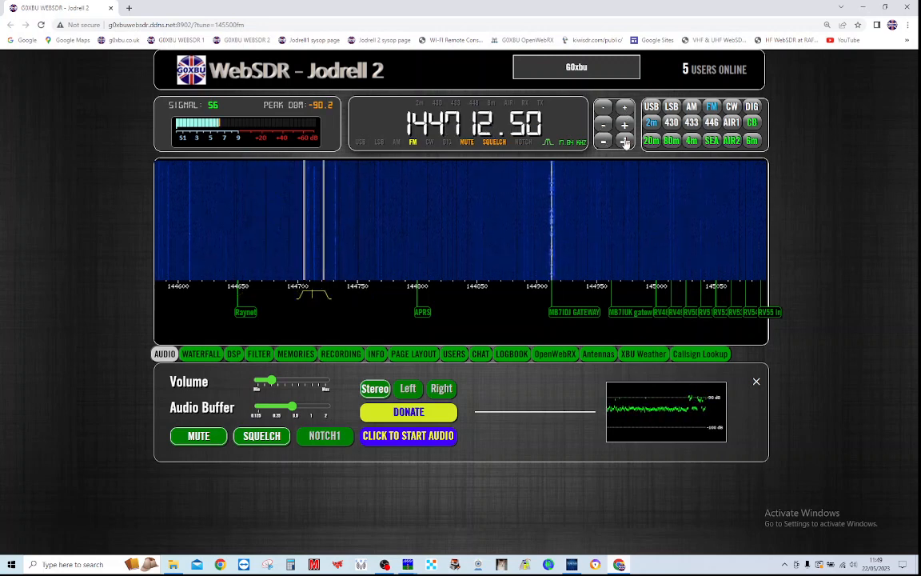
click(626, 143)
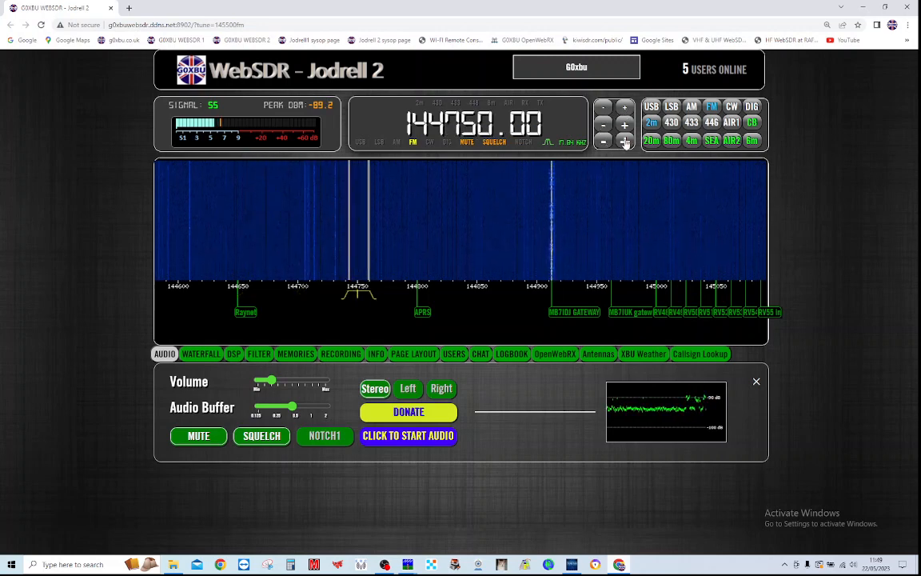
Switch the reception mode through USB and LSB to AM
click(653, 108)
click(672, 107)
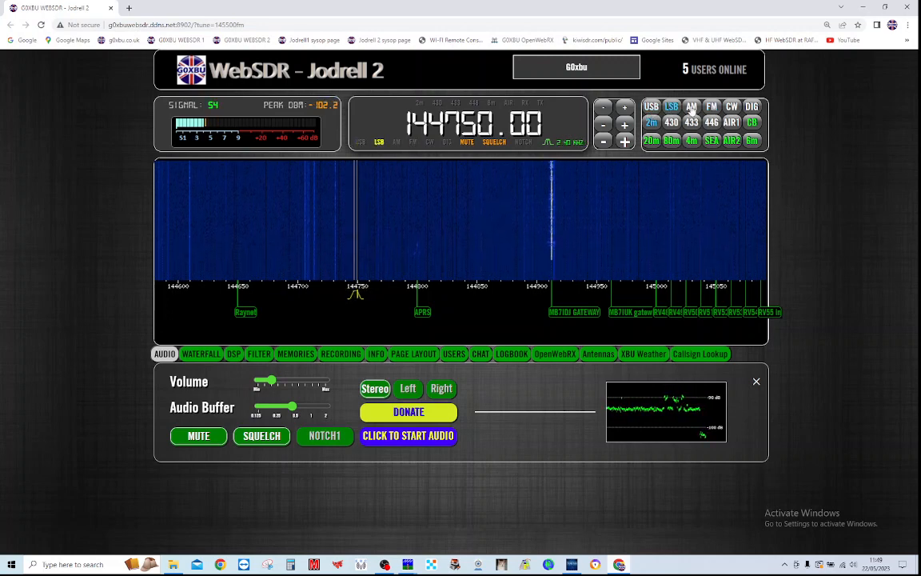
click(693, 109)
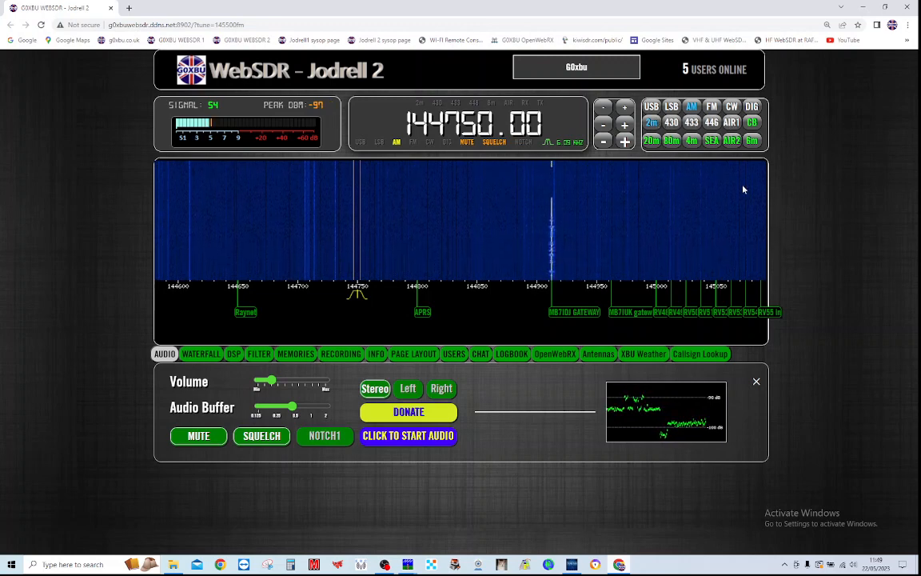
Open the CB band on the Jodrell 1 WebSDR
click(752, 125)
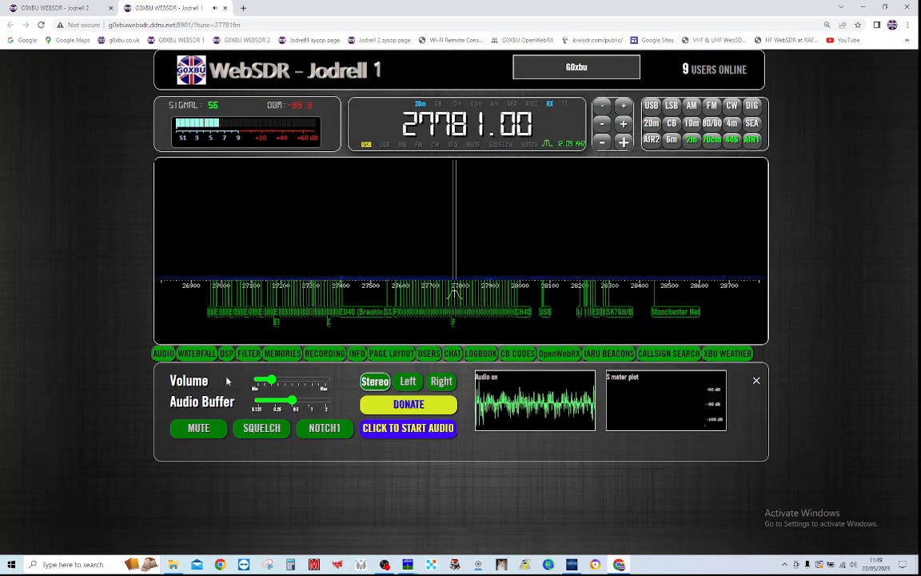
Mute the Jodrell 1 receiver and close its page to return to Jodrell 2
click(197, 427)
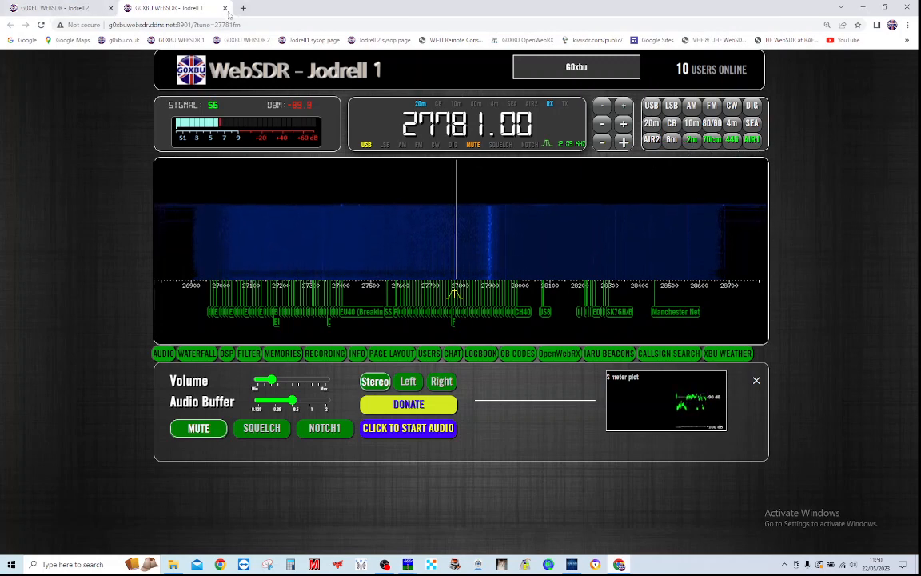
click(225, 9)
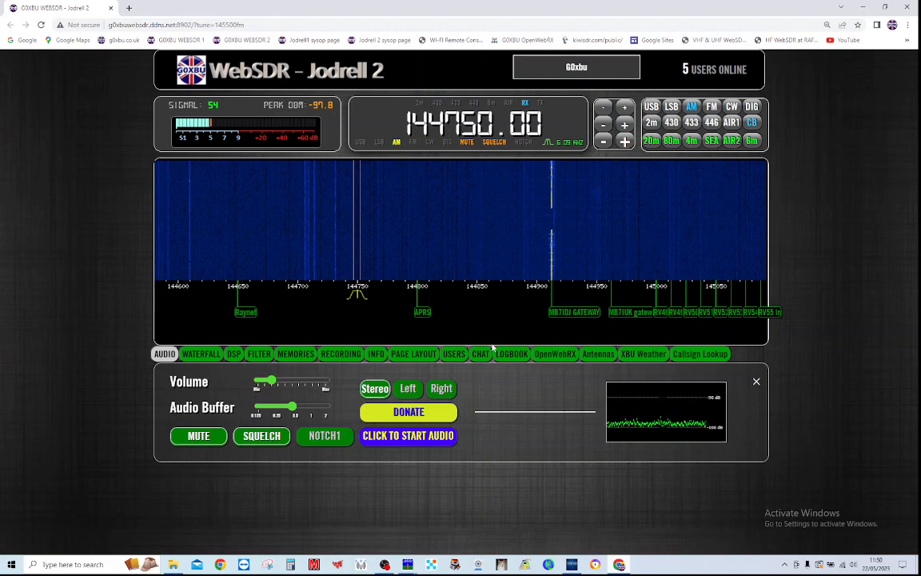
From the list of connected users, jump to one listener's frequency at 145000 kHz and another's at 145500.00 kHz
click(462, 355)
scroll(828, 359, down, 2)
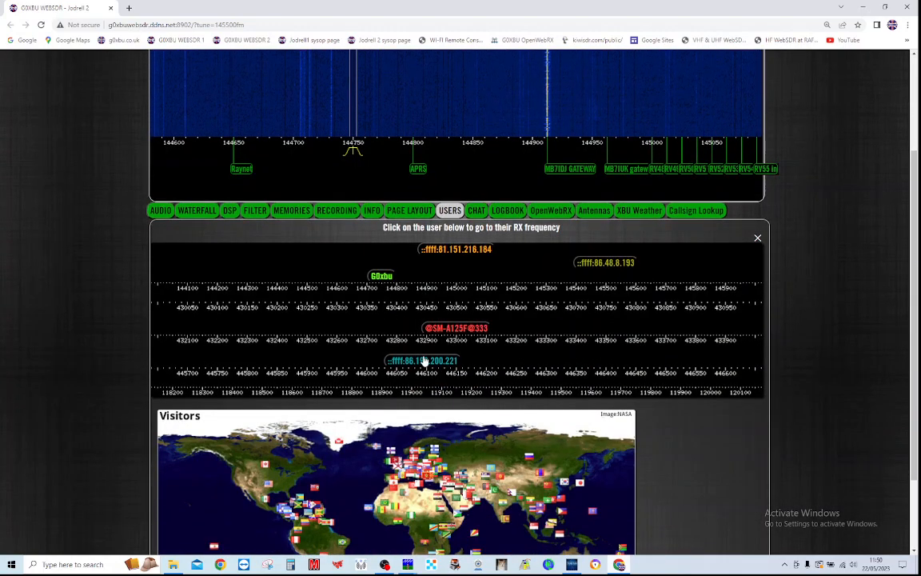
click(445, 249)
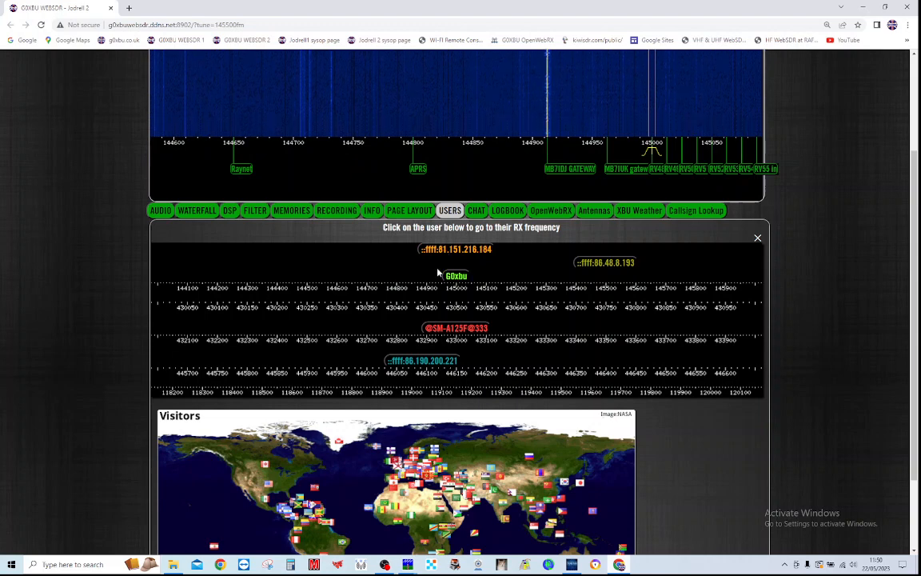
click(610, 264)
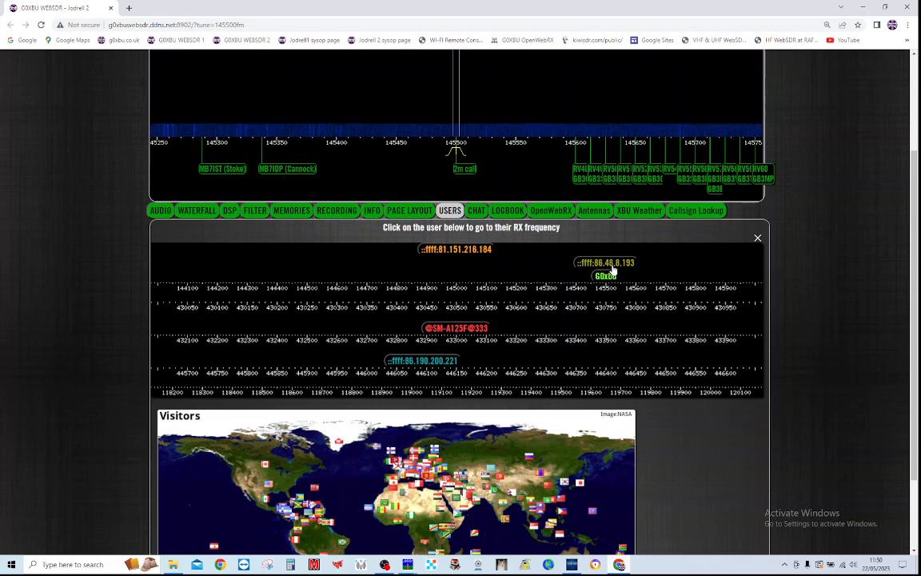
scroll(823, 284, up, 2)
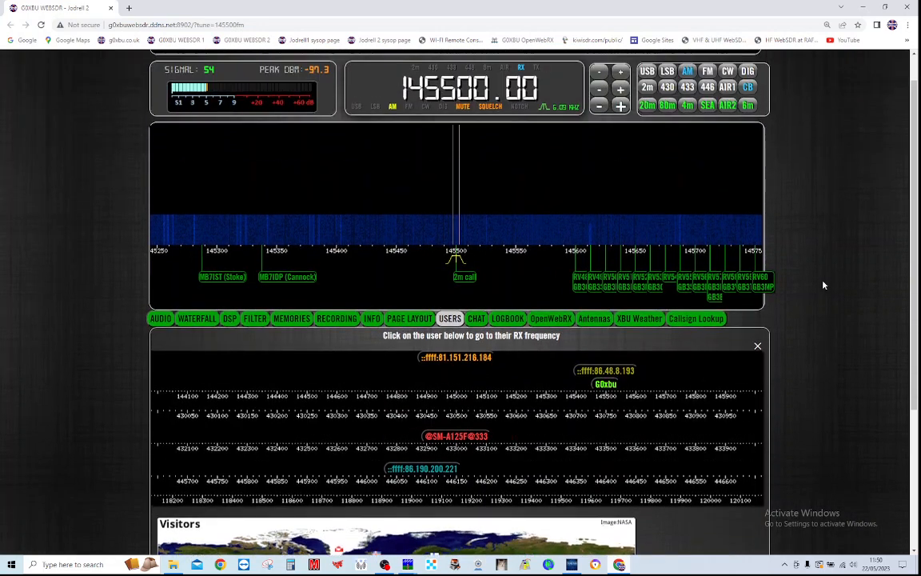
scroll(824, 284, up, 1)
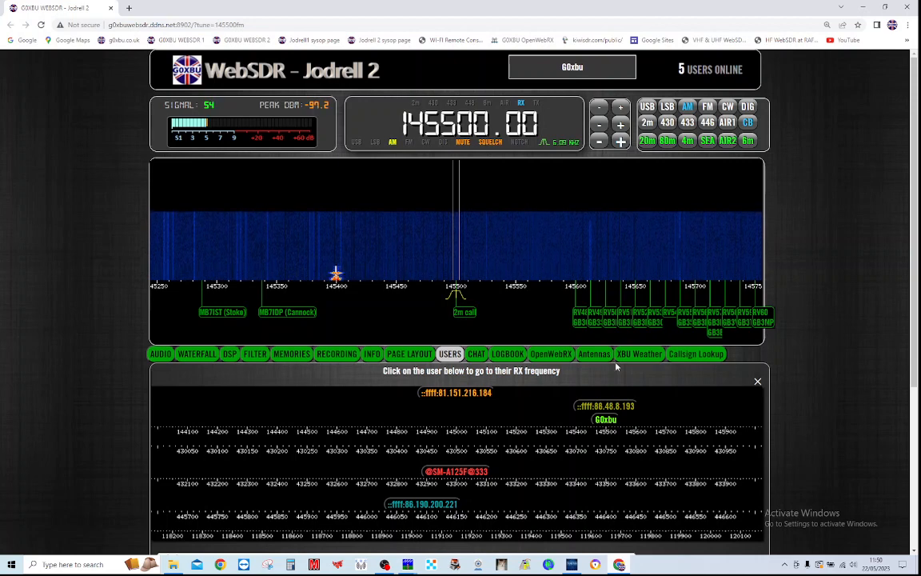
Open the waterfall settings, enlarge the waterfall to its maximum size and reset it to the default size
click(196, 357)
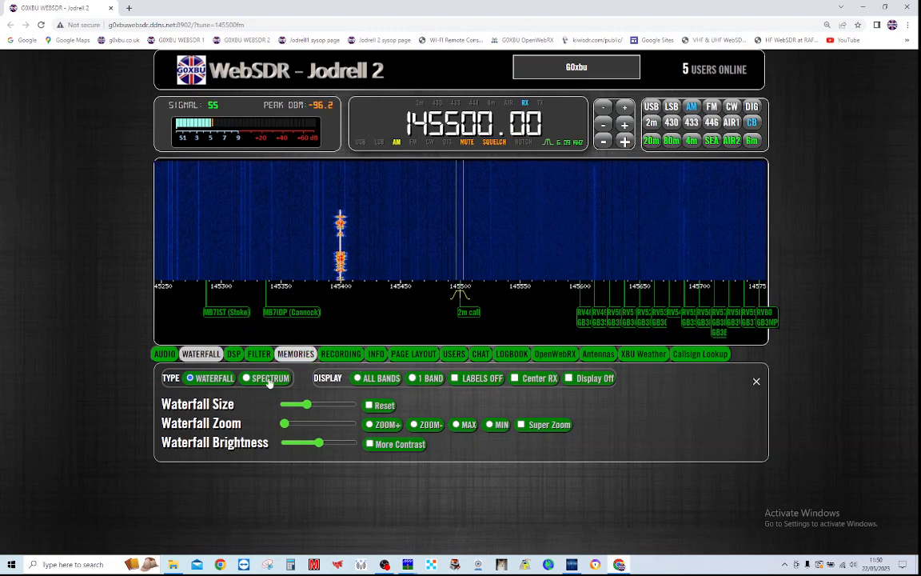
drag(307, 409, 314, 409)
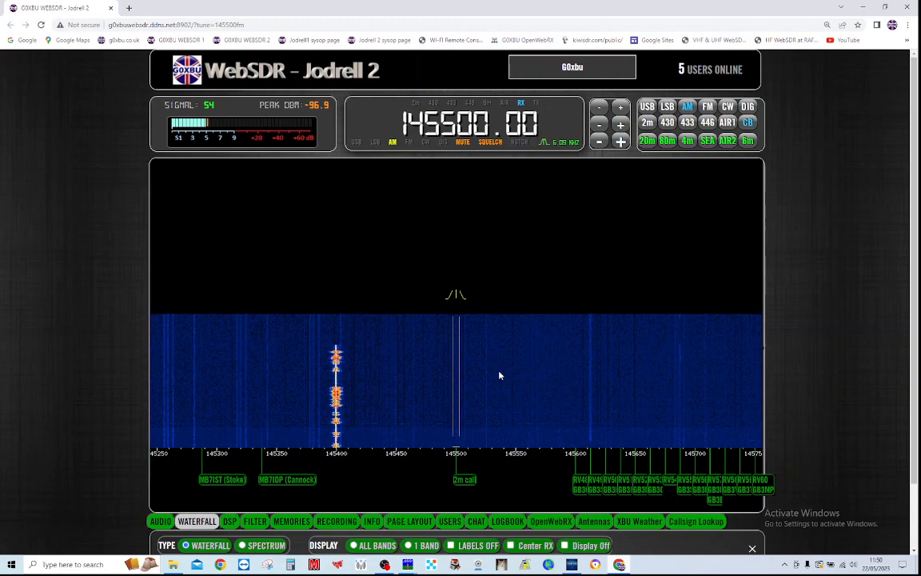
scroll(499, 374, down, 1)
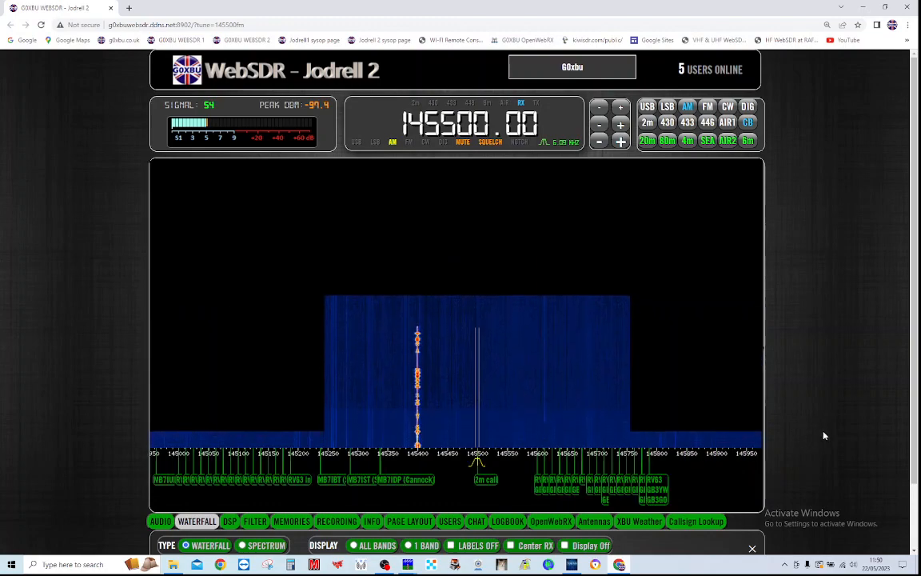
scroll(824, 434, down, 2)
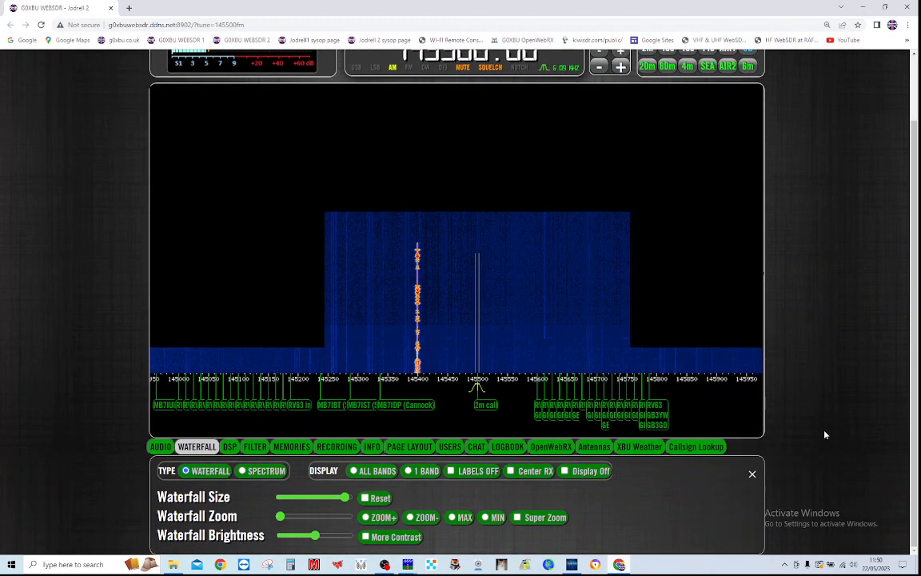
click(365, 498)
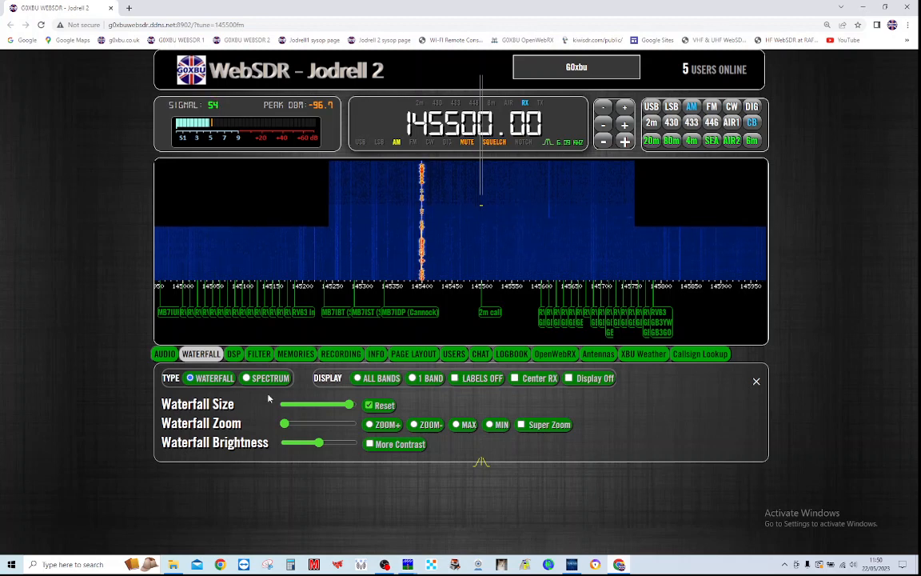
Switch the display type to Spectrum, reduce its brightness and switch back to Waterfall
scroll(457, 251, down, 2)
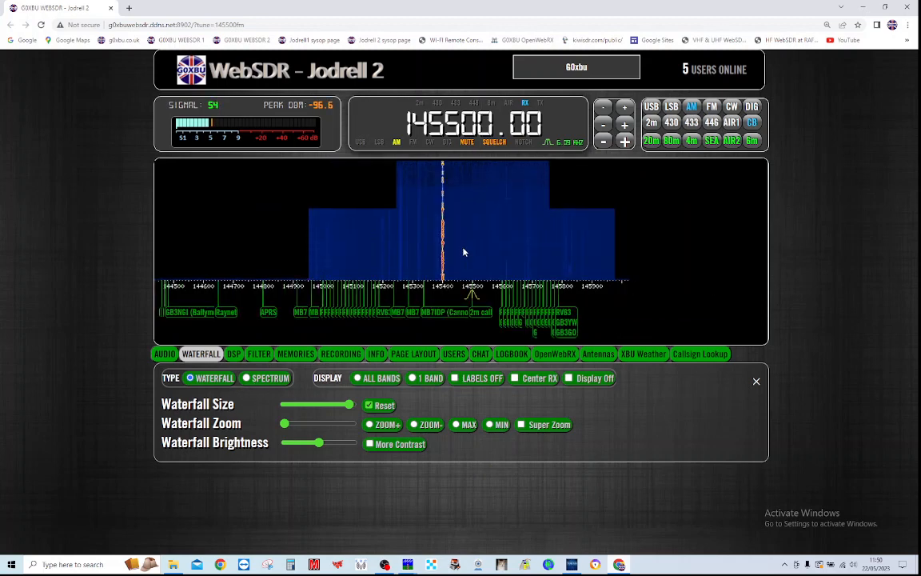
click(247, 379)
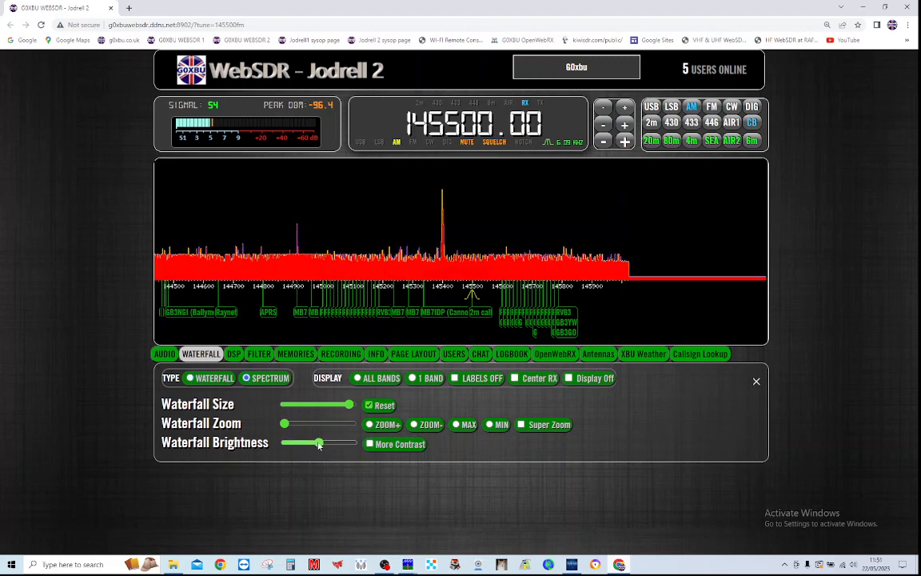
drag(317, 444, 294, 444)
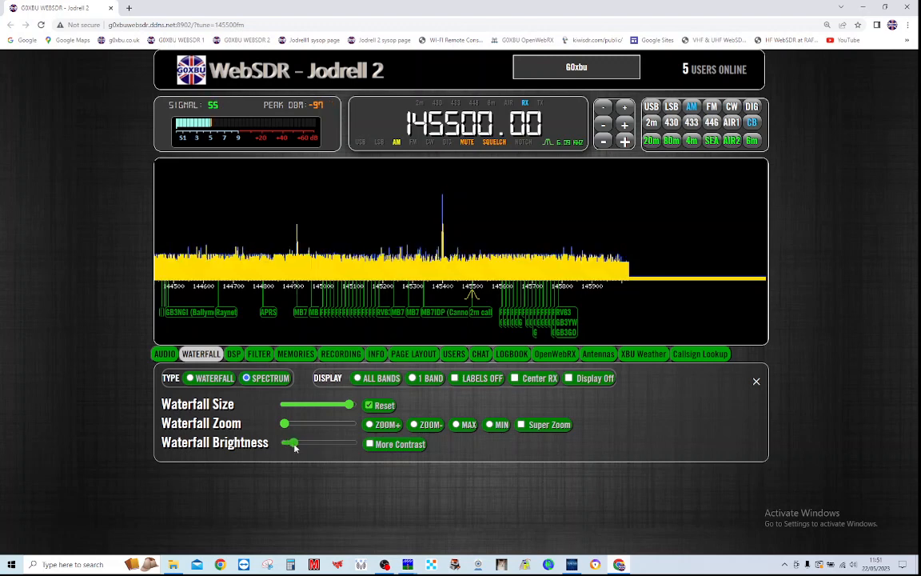
click(191, 378)
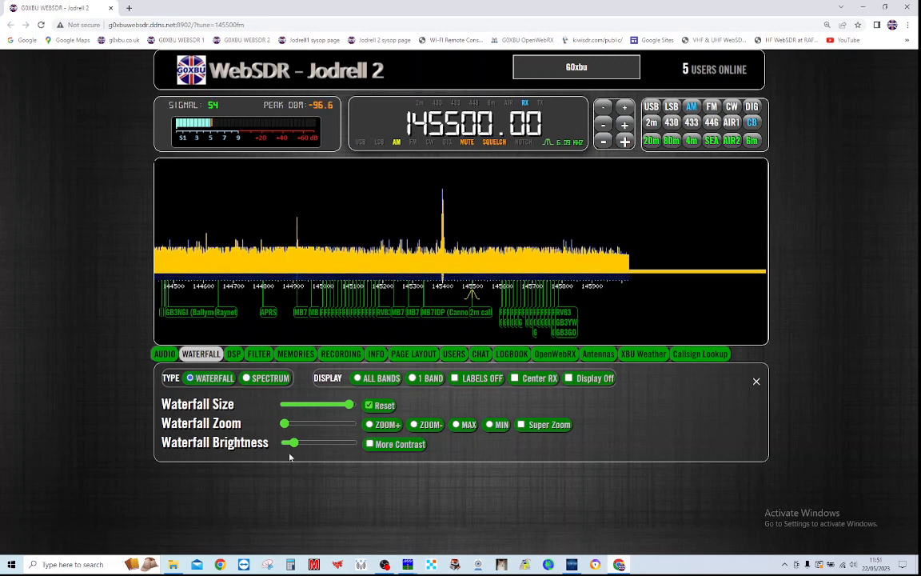
Turn on More Contrast for the waterfall and fine-tune its brightness to a fairly low level
mouse_move(294, 445)
mouse_down()
mouse_move(323, 446)
mouse_move(289, 444)
mouse_up()
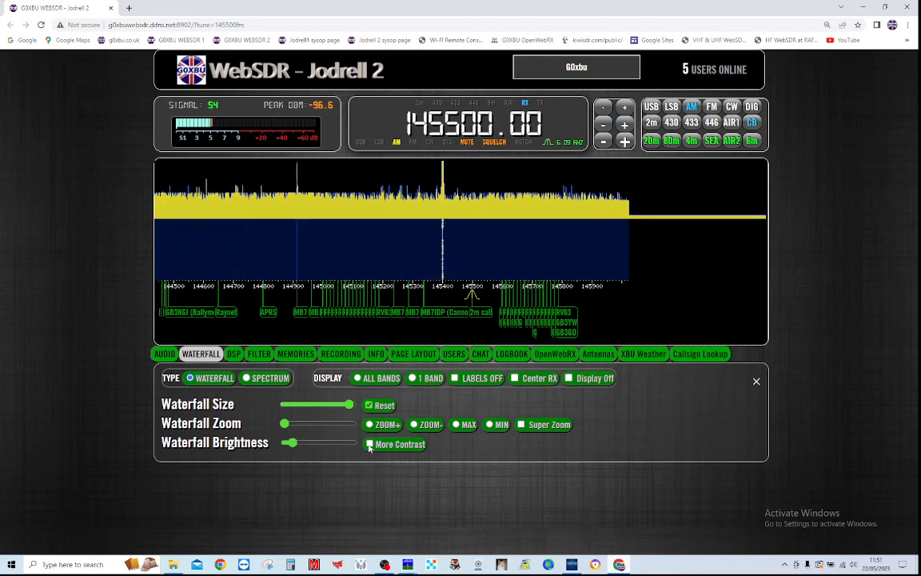
click(369, 444)
drag(294, 443, 306, 448)
drag(307, 448, 298, 425)
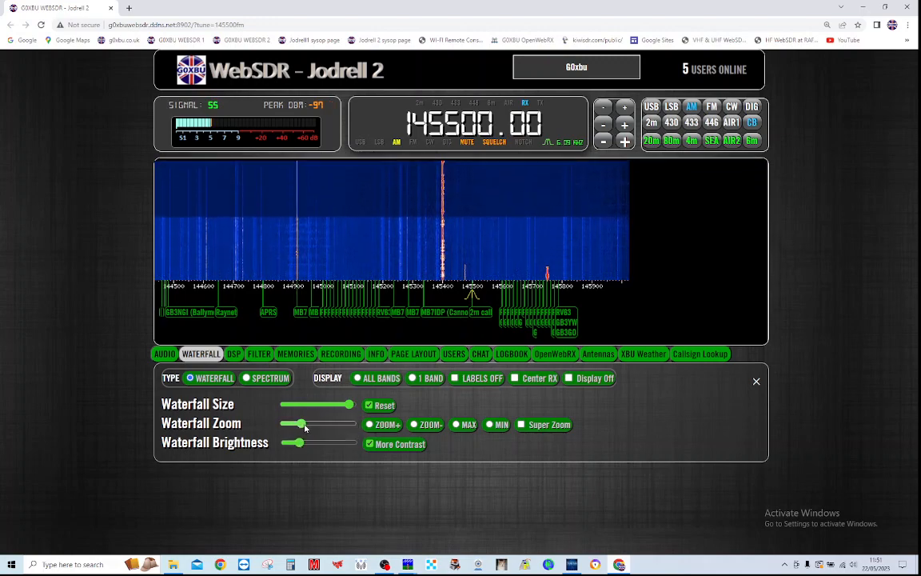
Zoom the waterfall in and out in steps, set it to maximum zoom, and finish at minimum zoom
click(326, 428)
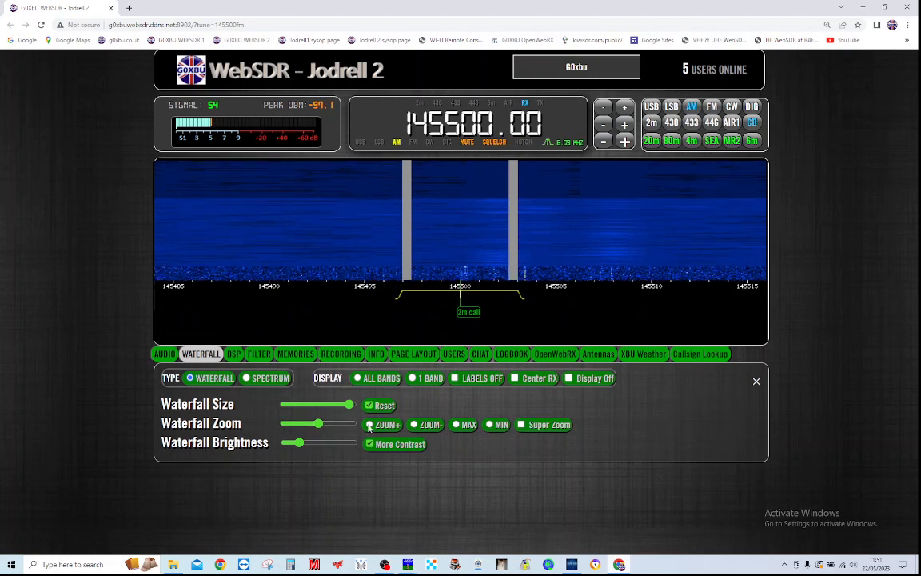
triple_click(428, 426)
click(394, 427)
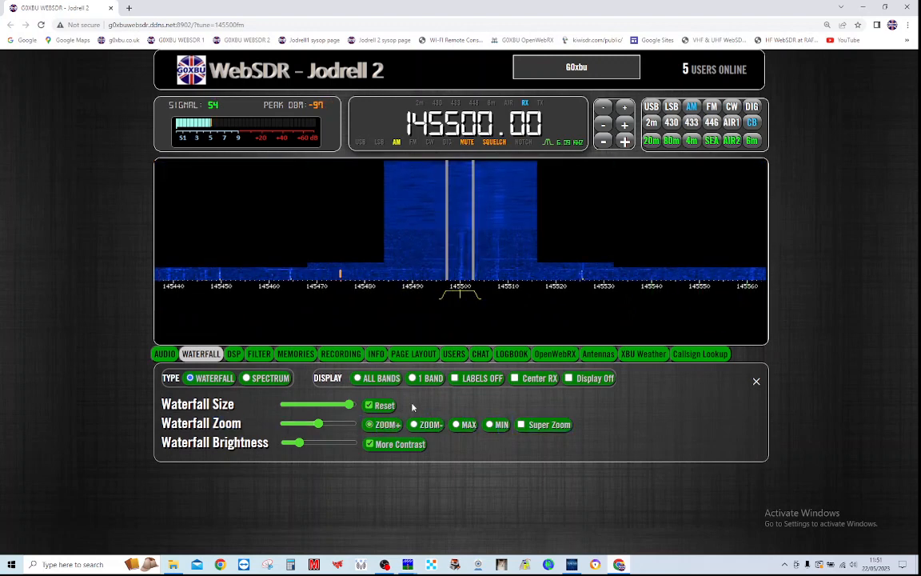
click(463, 425)
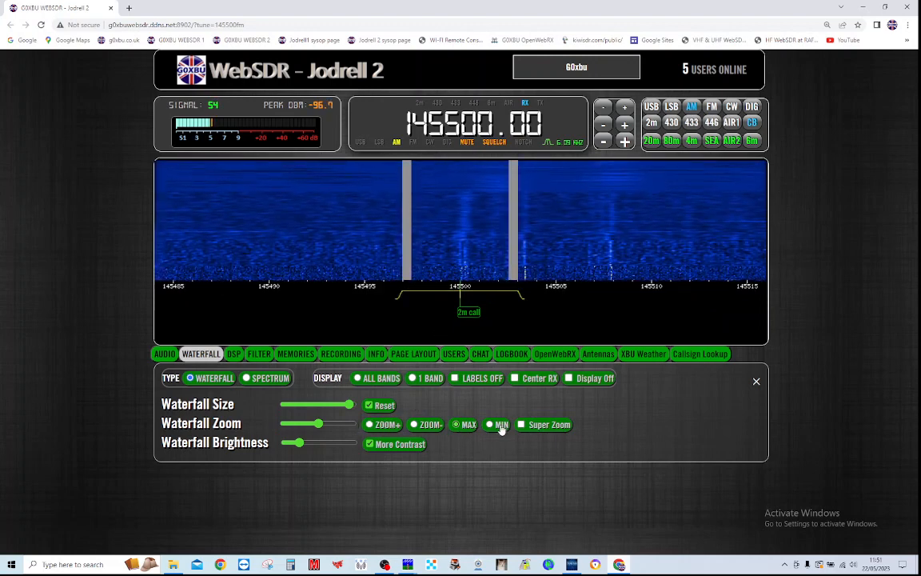
click(501, 428)
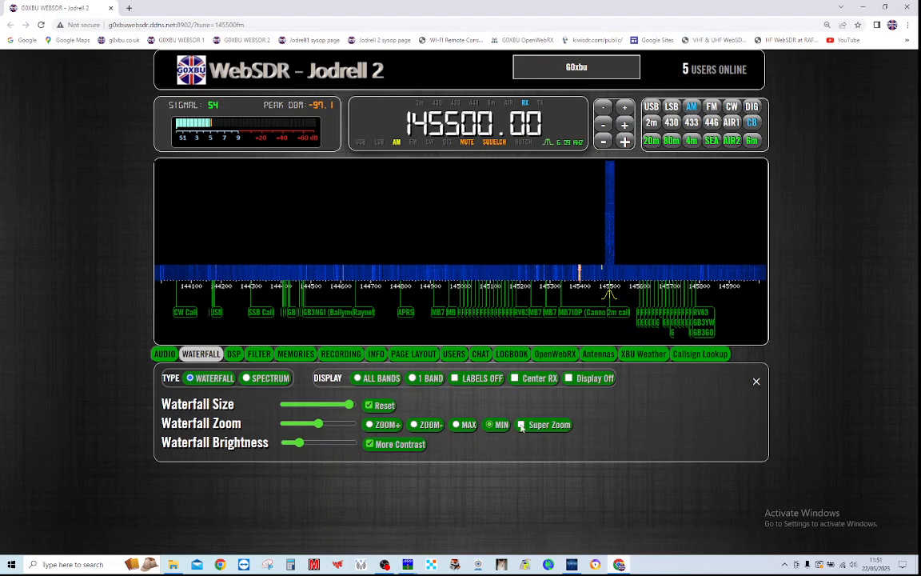
Try Super Zoom on the waterfall around the 145400 kHz signal, retuning to 146100.00 kHz, and turn Super Zoom off again
click(521, 425)
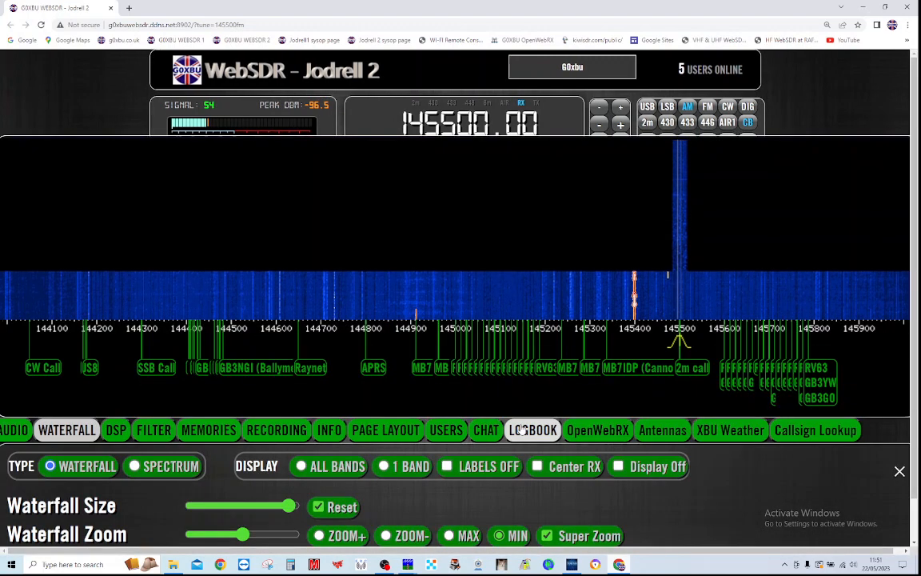
click(637, 332)
scroll(644, 308, up, 3)
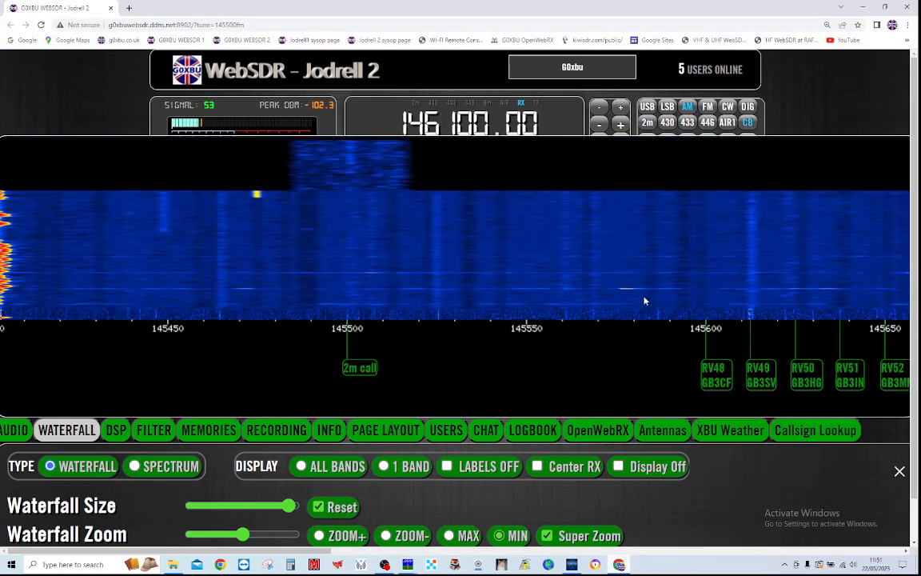
drag(124, 292, 541, 280)
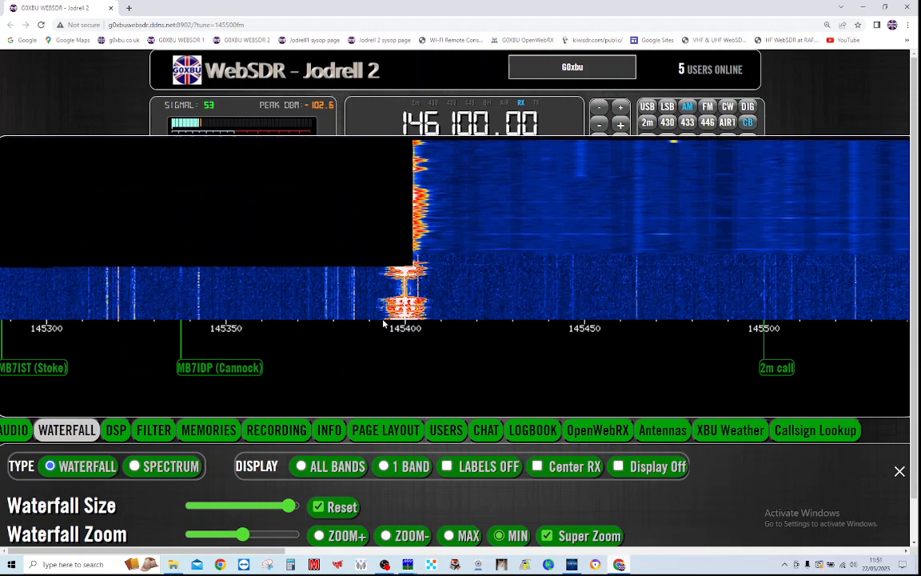
click(547, 536)
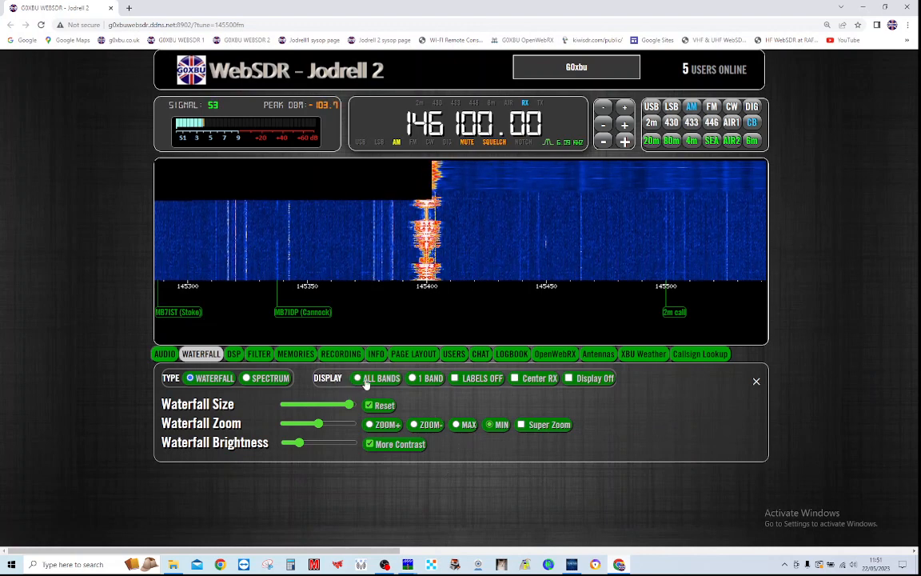
Hide and restore the frequency labels, and switch the whole waterfall display off and back on
click(456, 380)
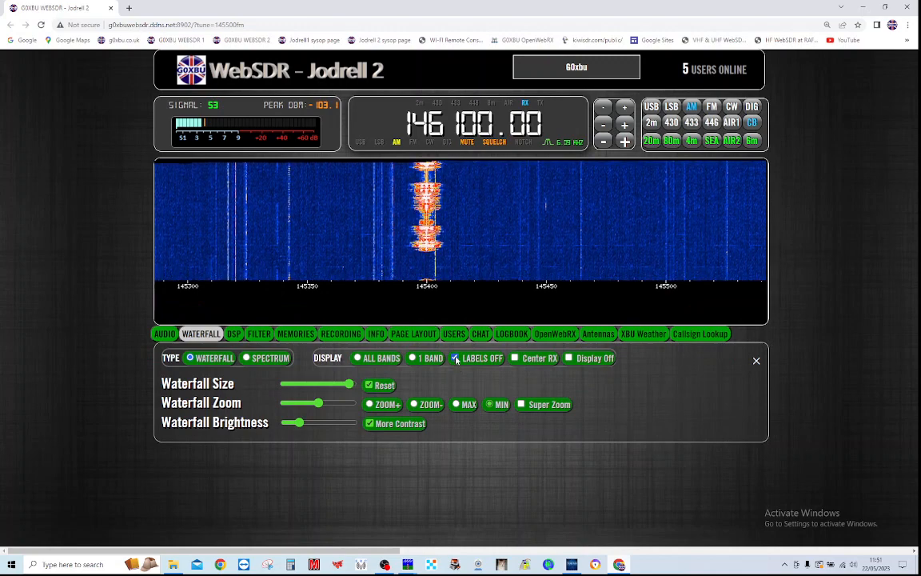
click(456, 358)
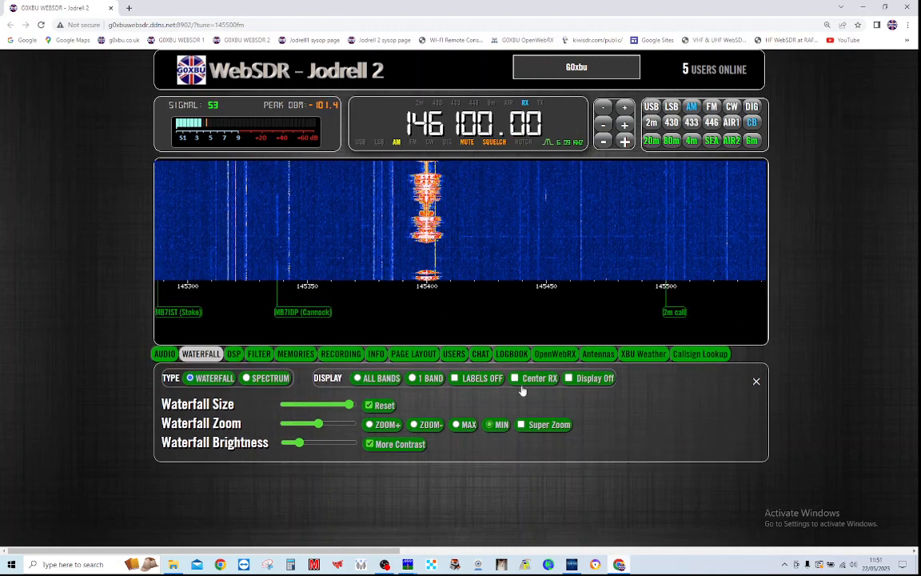
click(569, 379)
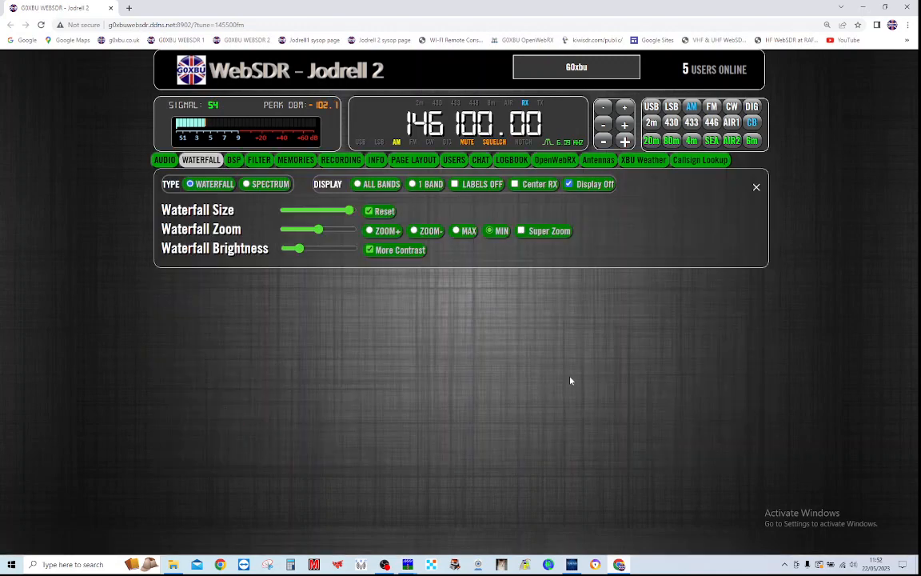
click(568, 185)
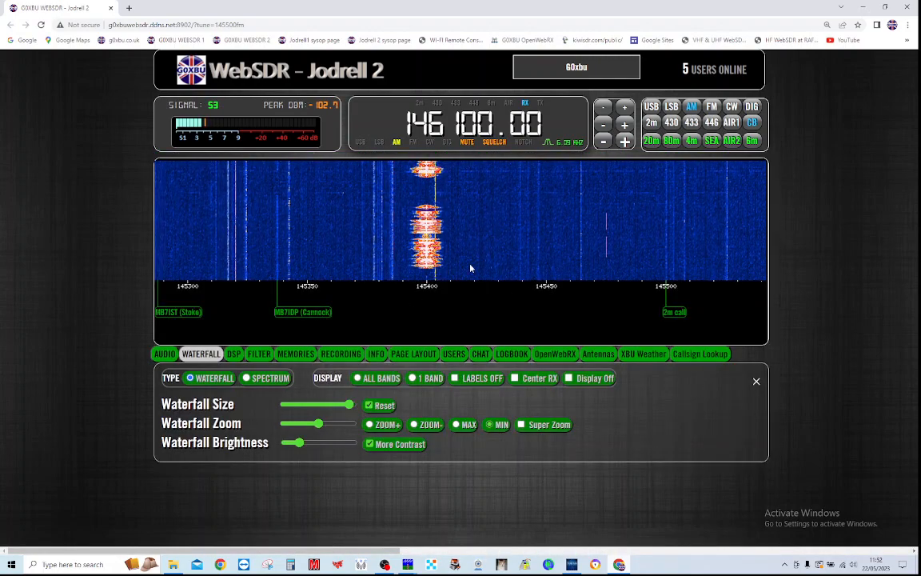
Turn Center RX on and off, and shift the waterfall back to about 145950–146010 kHz
click(515, 379)
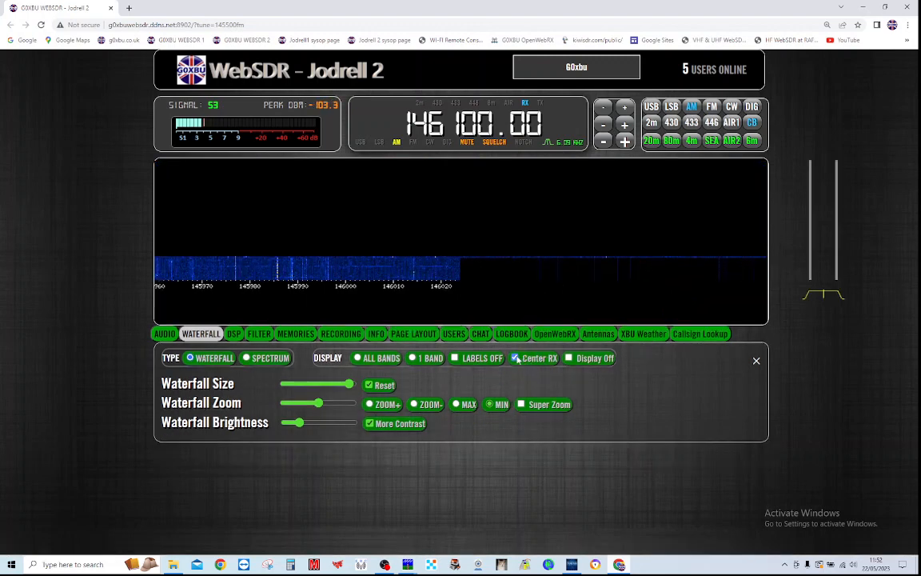
click(516, 358)
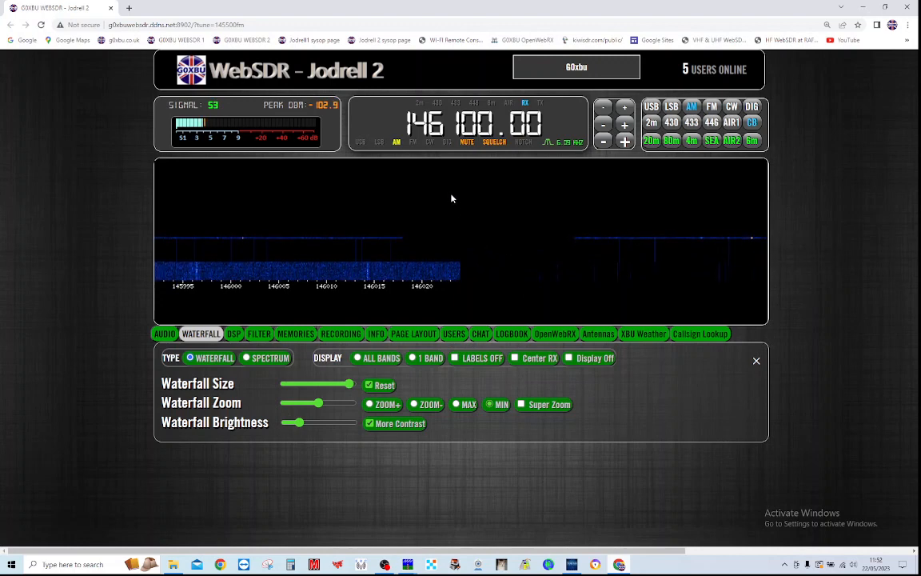
drag(428, 253, 629, 255)
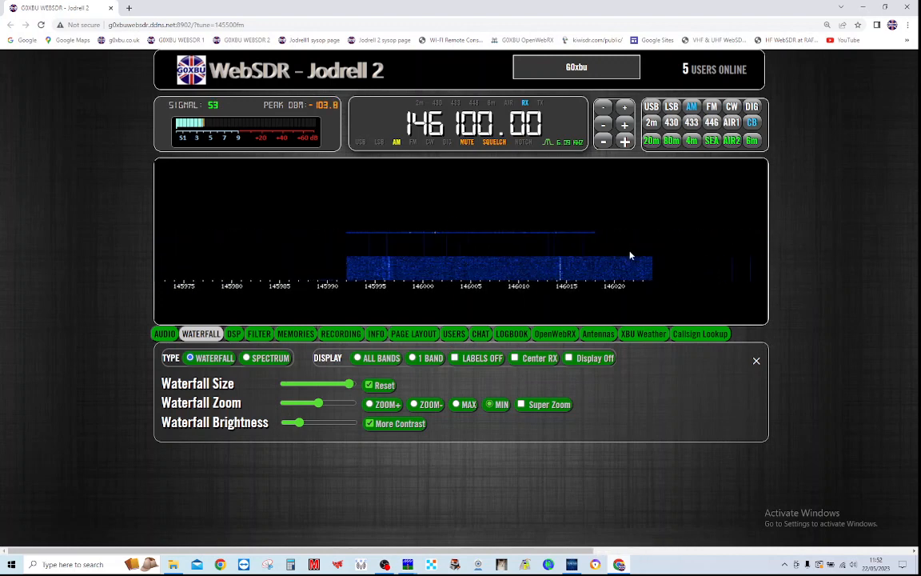
drag(457, 248, 650, 255)
drag(475, 267, 497, 267)
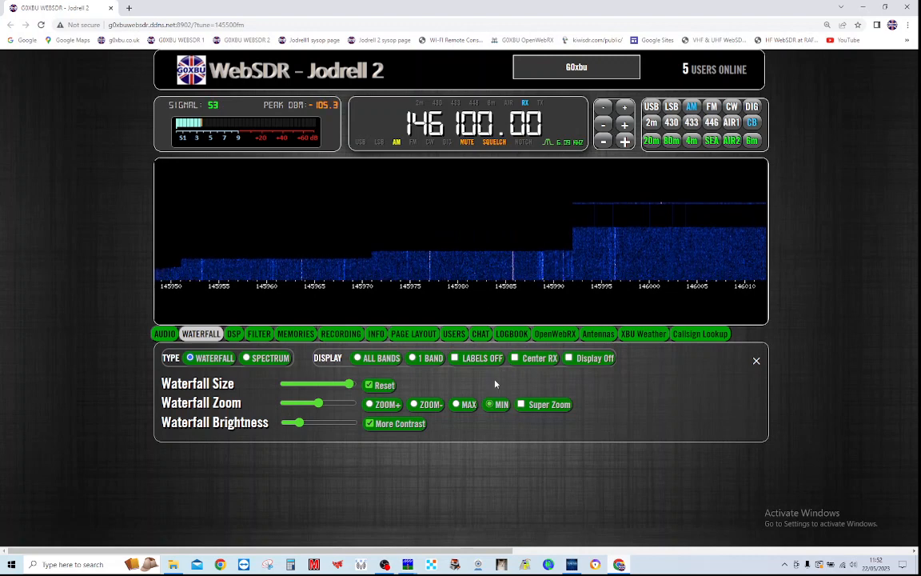
Display the waterfalls of all bands at once
click(392, 360)
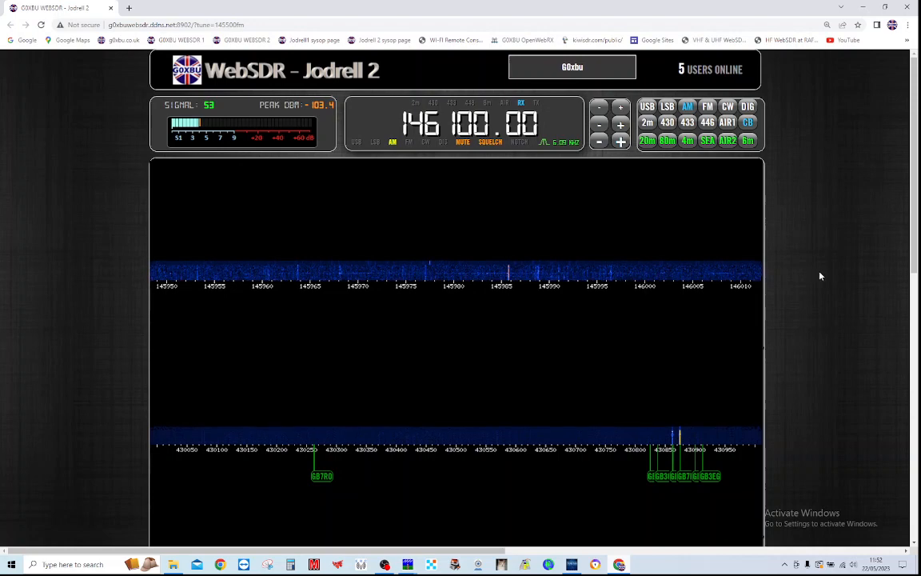
Lower the waterfall brightness slightly while all the bands are displayed
scroll(819, 276, down, 1)
scroll(819, 276, down, 4)
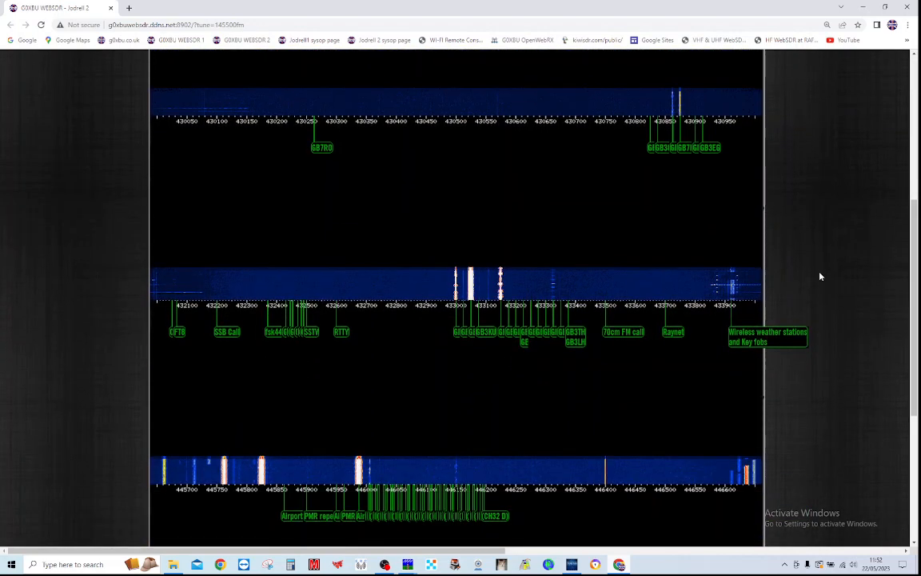
scroll(819, 276, down, 3)
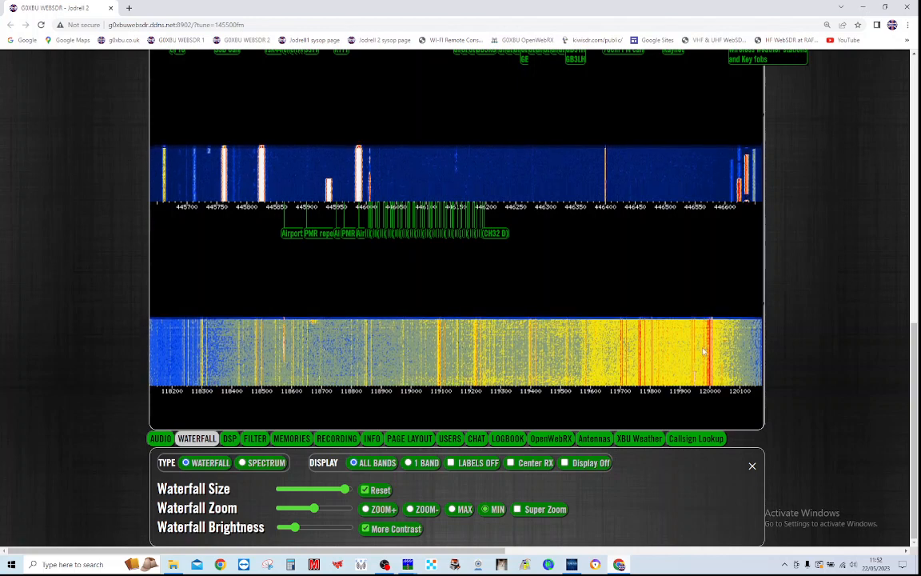
click(292, 530)
drag(293, 530, 285, 529)
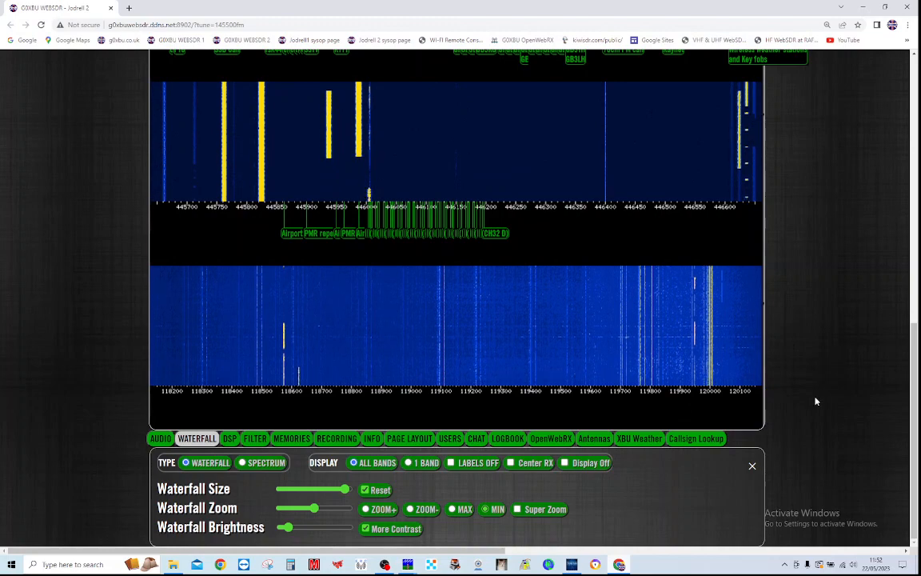
Look over the dimmed waterfalls of all the bands, from 2m through 430, 433 and 446 towards the air band
scroll(816, 401, up, 10)
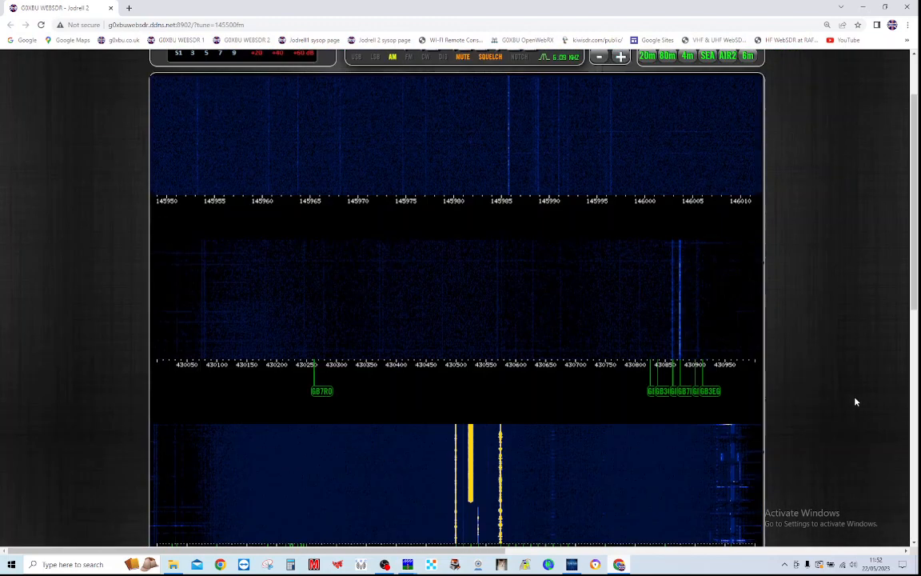
scroll(855, 401, up, 2)
scroll(855, 401, down, 4)
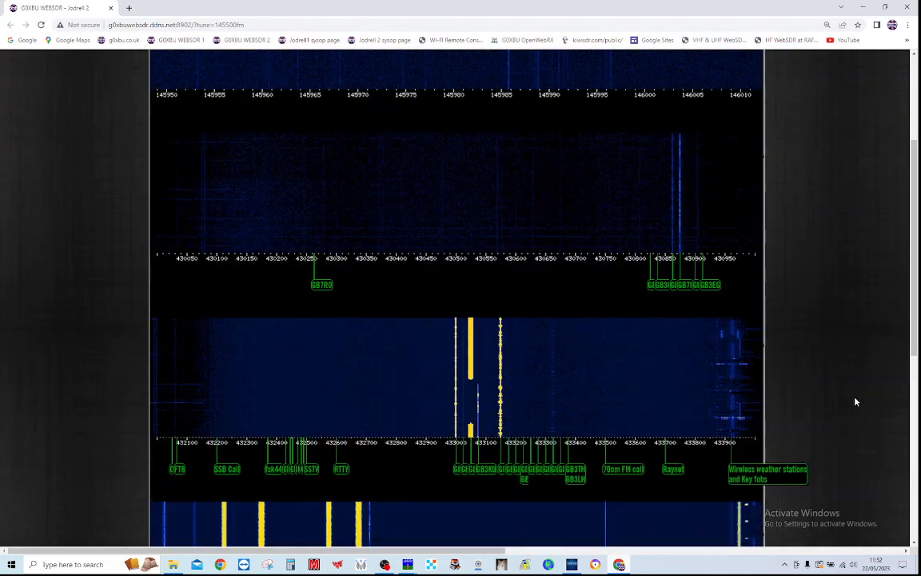
scroll(855, 401, down, 5)
scroll(850, 402, up, 2)
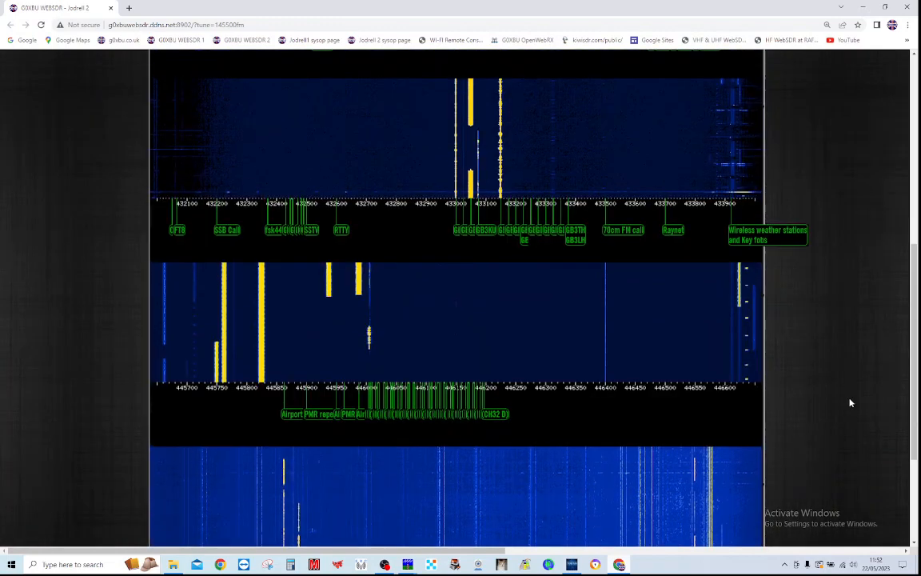
scroll(850, 403, up, 5)
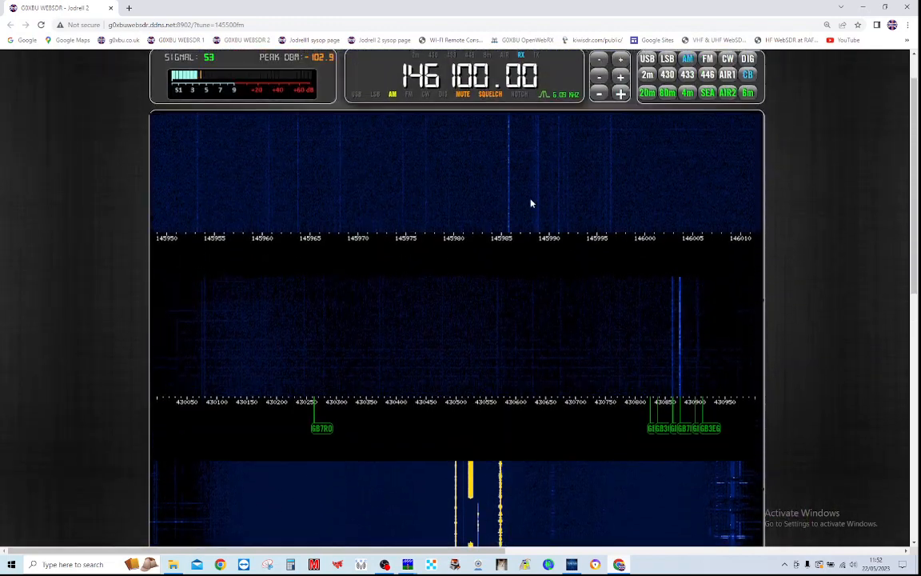
scroll(804, 314, up, 1)
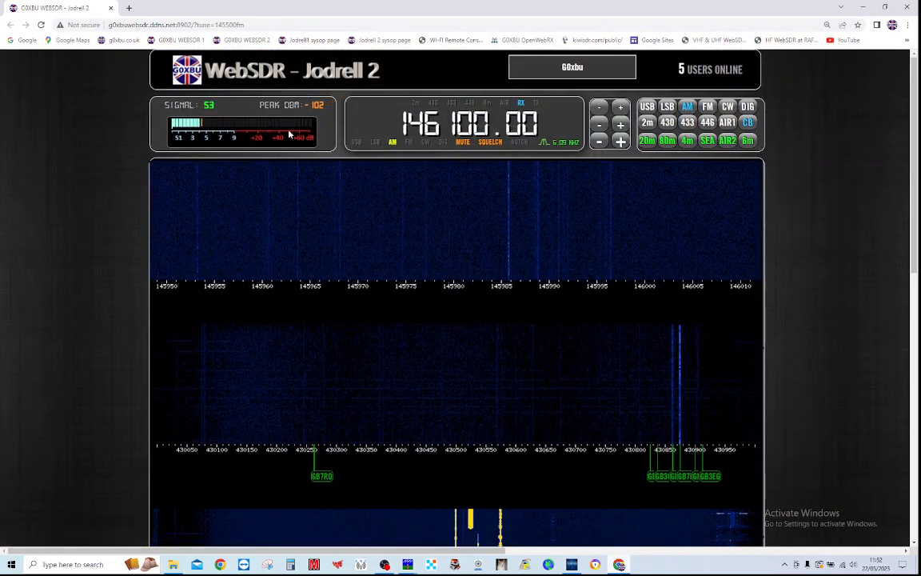
Switch the waterfall display back to 1 Band and open the DSP settings
scroll(794, 262, down, 5)
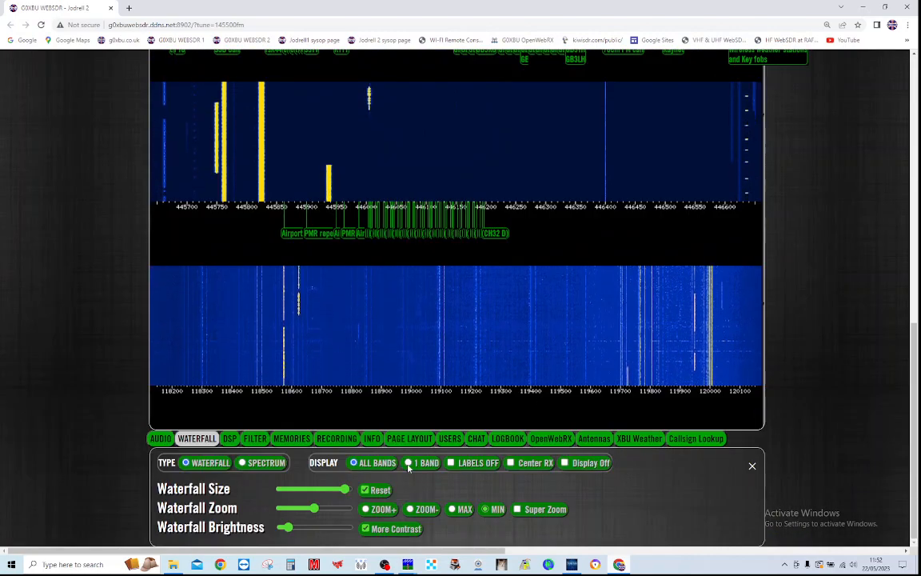
click(409, 464)
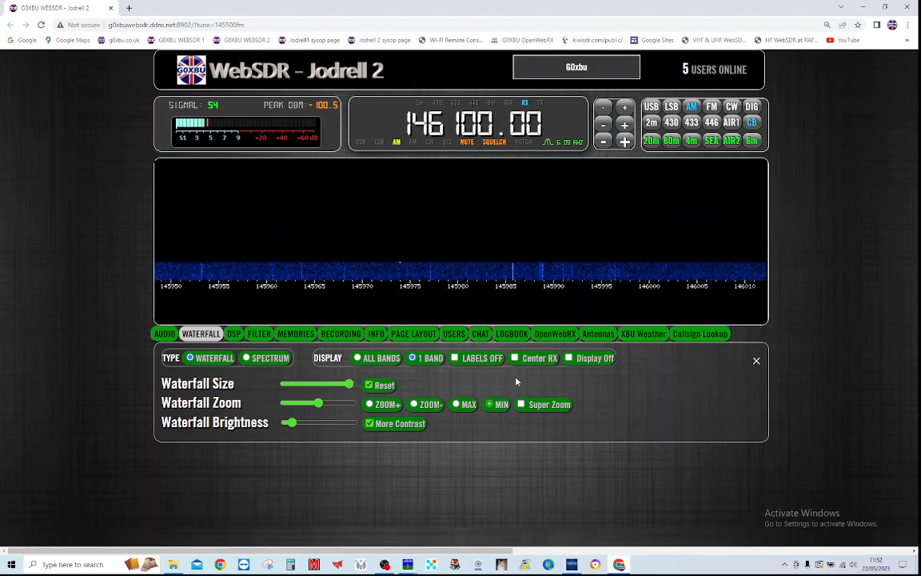
click(233, 334)
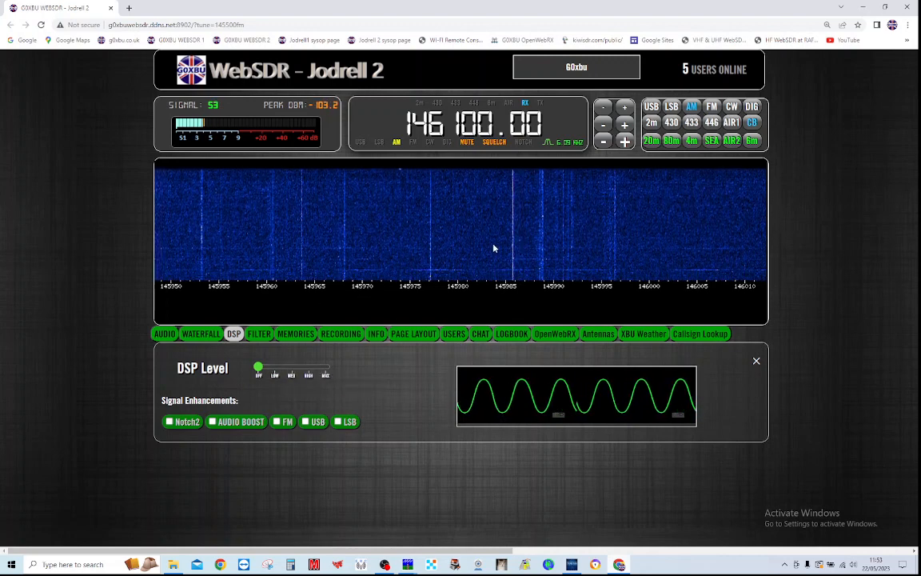
Tune to the MB7IDJ gateway at 144912.50 kHz in FM using its waterfall label
scroll(486, 248, down, 2)
drag(487, 249, 661, 261)
scroll(480, 255, down, 1)
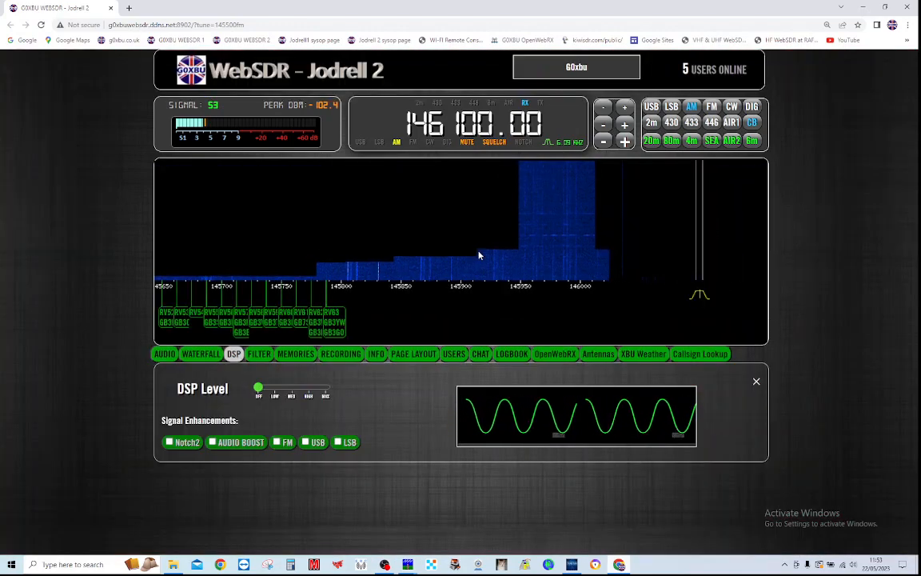
scroll(480, 255, down, 2)
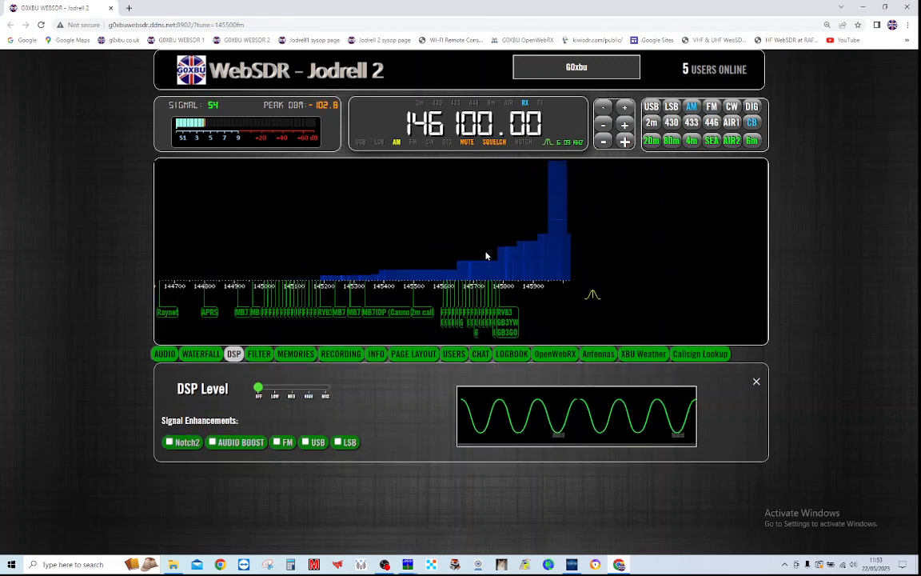
drag(406, 258, 582, 267)
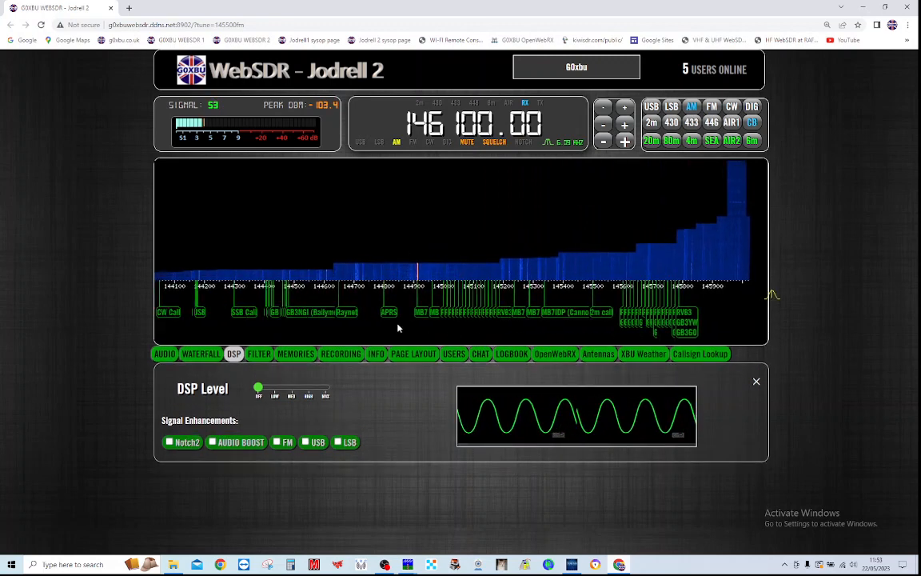
click(419, 315)
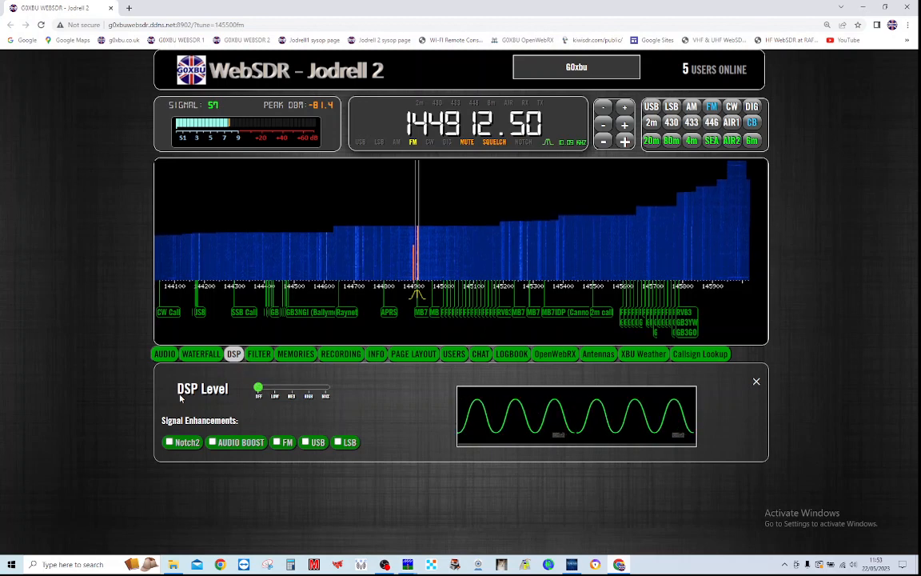
Unmute the audio and turn the squelch off
click(164, 354)
click(225, 439)
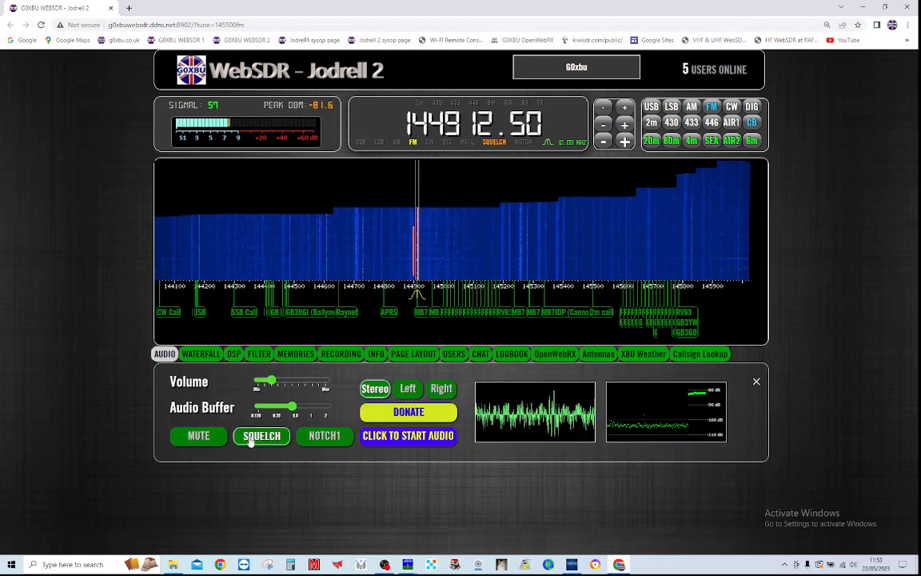
click(234, 354)
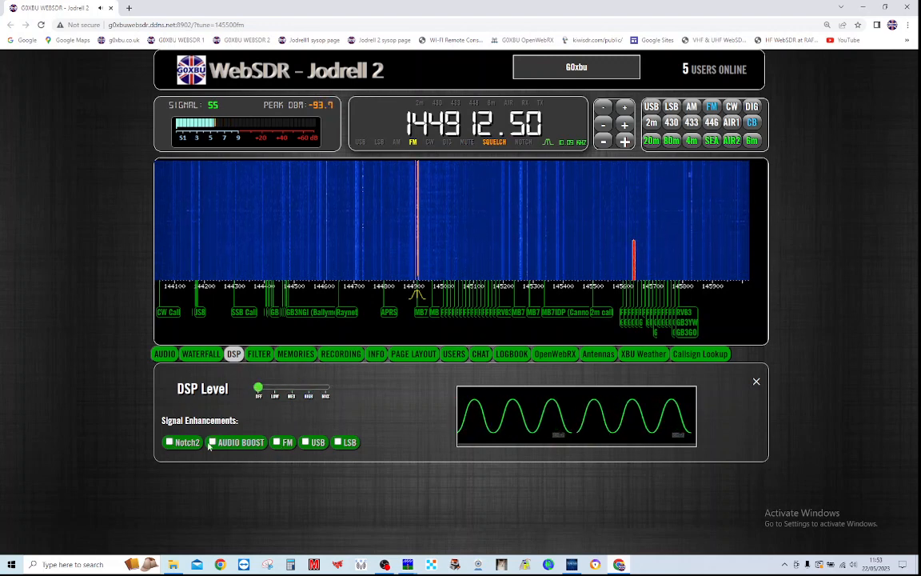
click(164, 354)
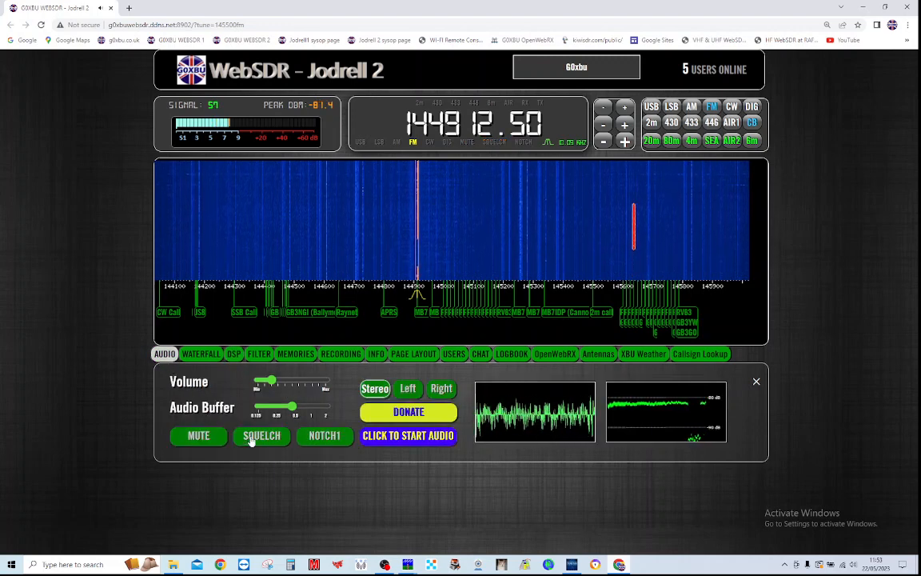
Try the FM signal enhancement on the MB7IDJ gateway signal and turn it off again
click(232, 355)
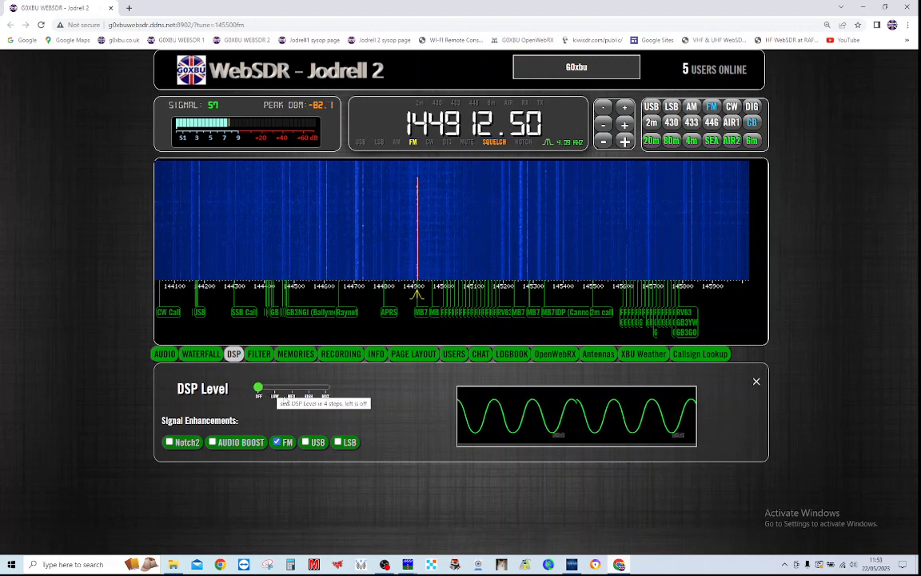
scroll(416, 264, up, 5)
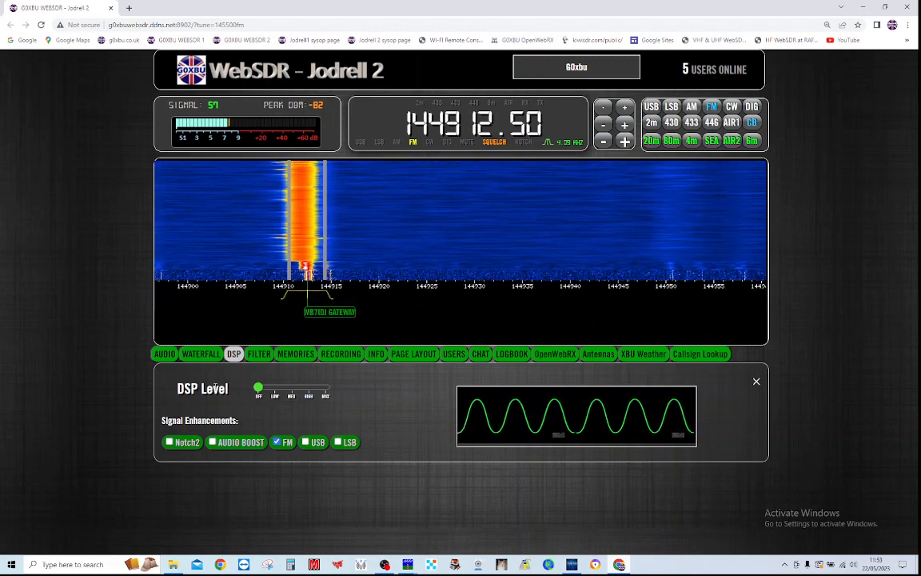
click(276, 442)
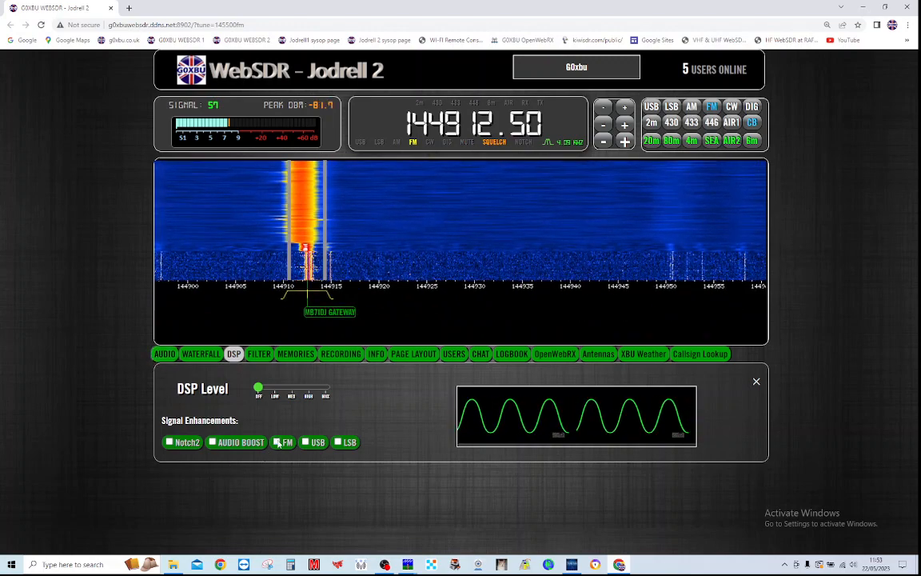
Turn the squelch off and enable the FM signal enhancement again
click(164, 354)
click(258, 436)
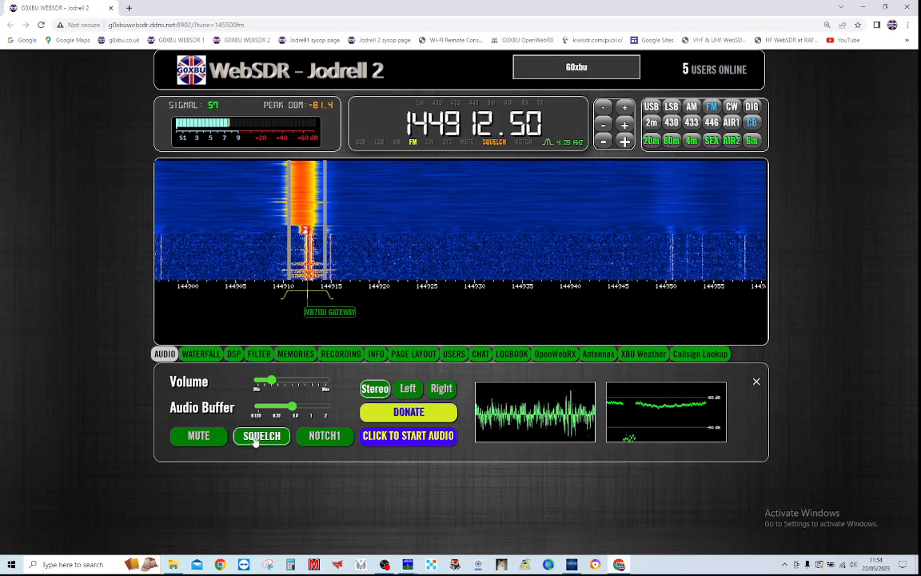
click(233, 354)
click(276, 442)
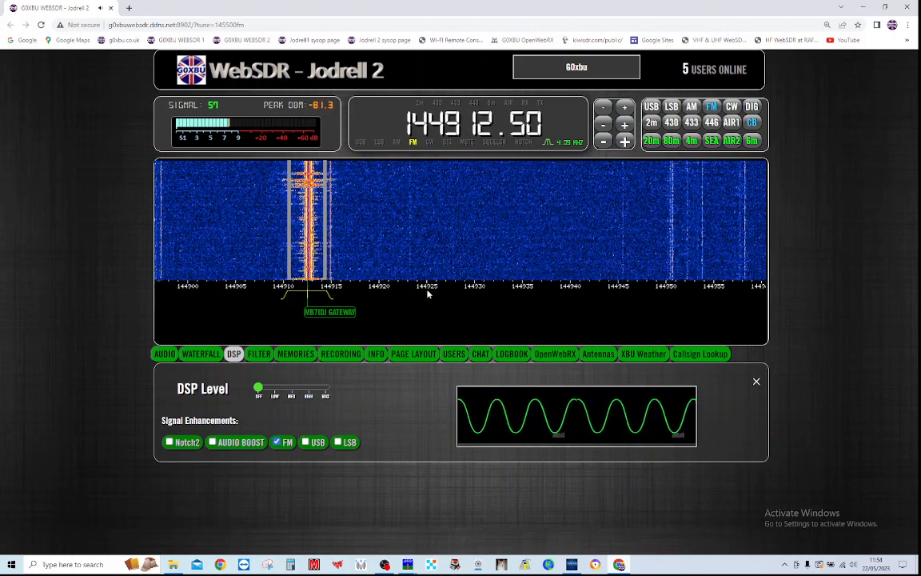
Mute the audio and retune to 144901.13 kHz, on the waterfall just below the MB7IDJ gateway signal
scroll(587, 240, down, 2)
scroll(587, 240, down, 4)
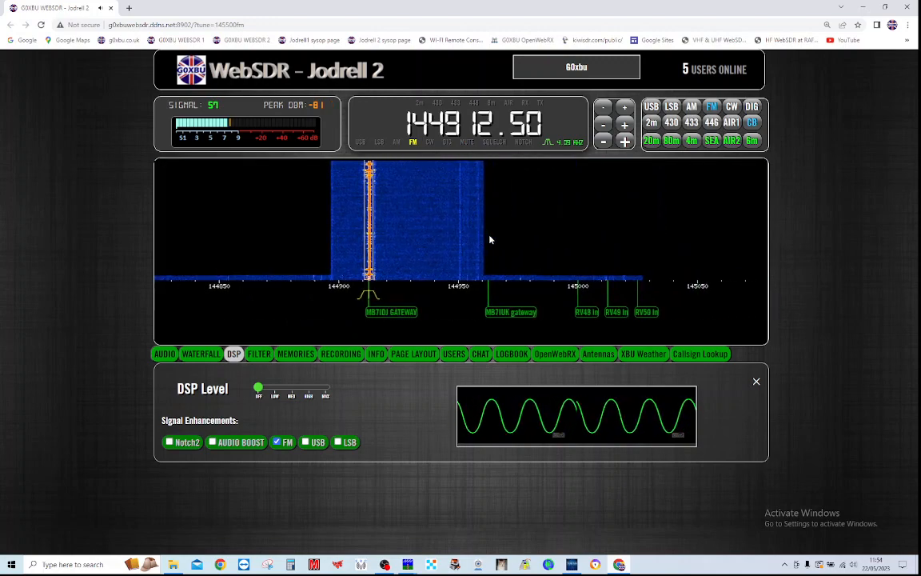
drag(600, 232, 522, 251)
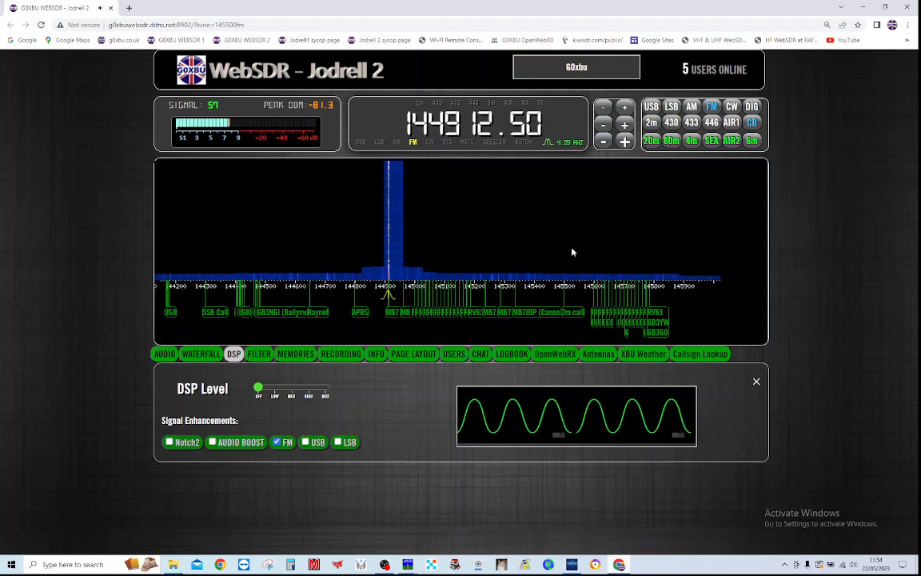
scroll(572, 253, up, 1)
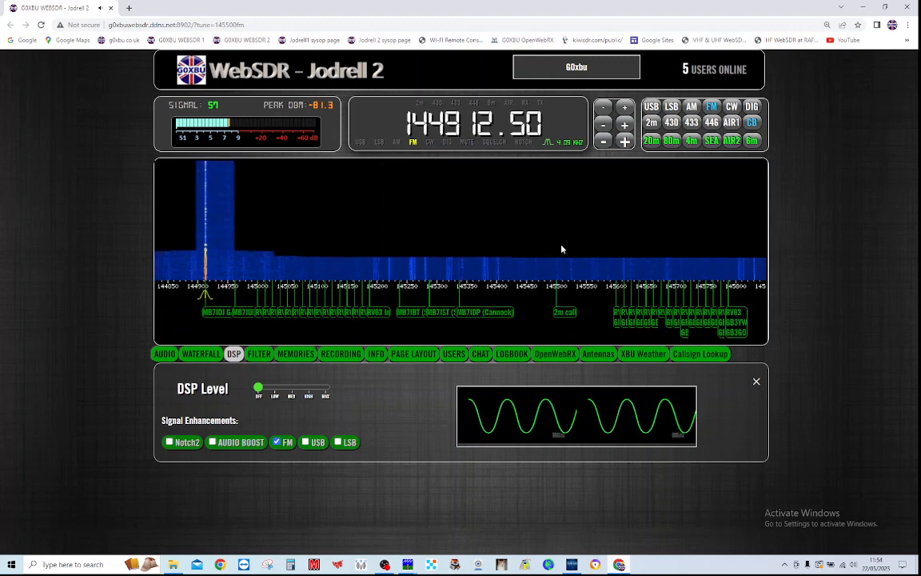
scroll(561, 249, down, 1)
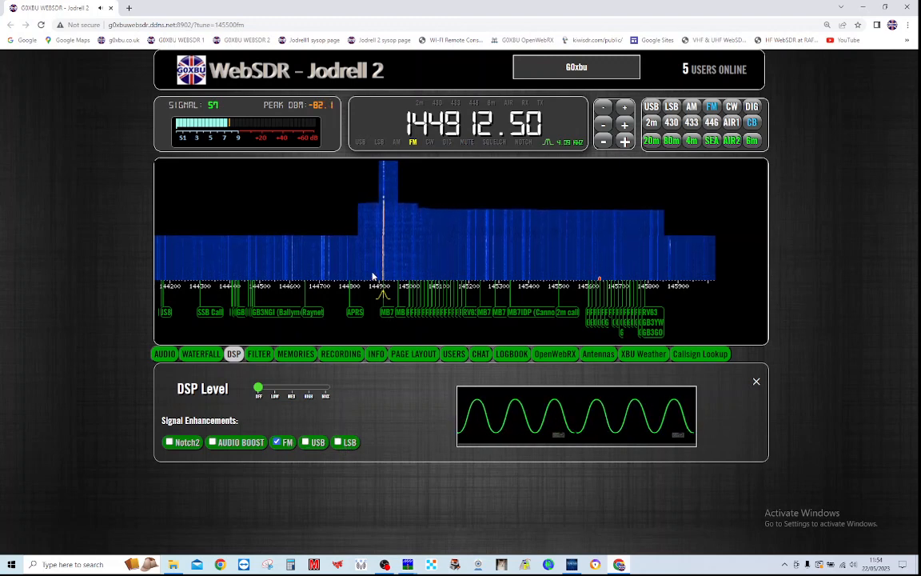
click(165, 353)
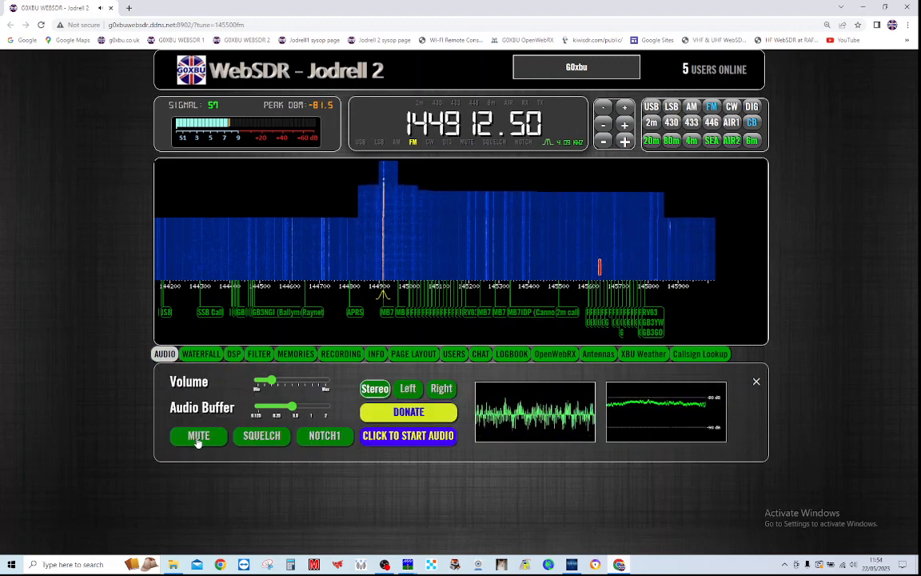
scroll(374, 251, up, 4)
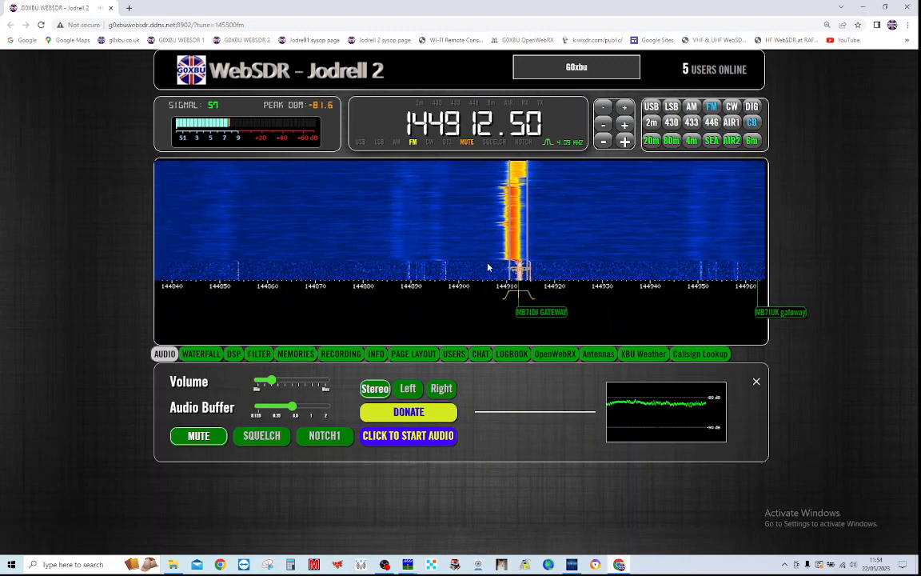
click(466, 276)
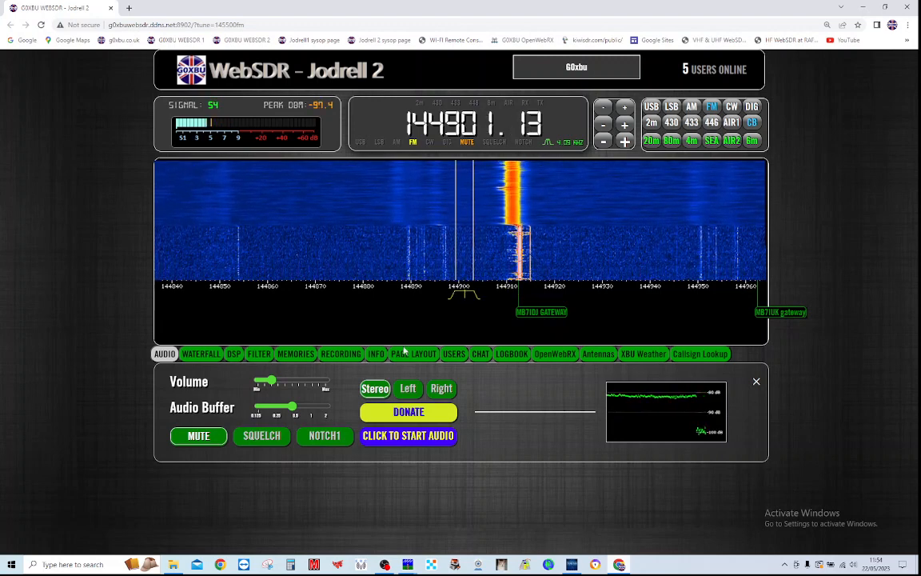
Turn the FM signal enhancement off and set the filter bandwidth to 12 kHz
click(240, 355)
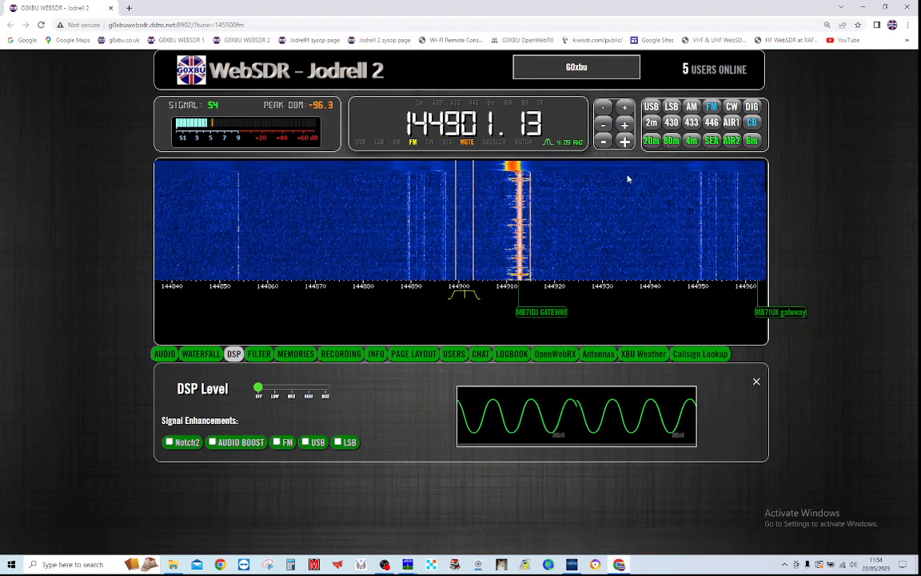
click(260, 355)
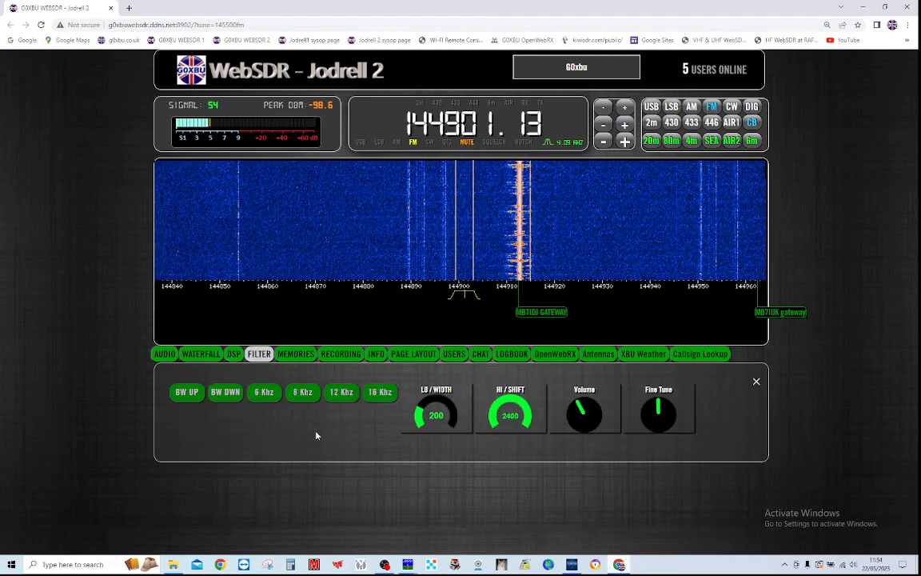
click(336, 393)
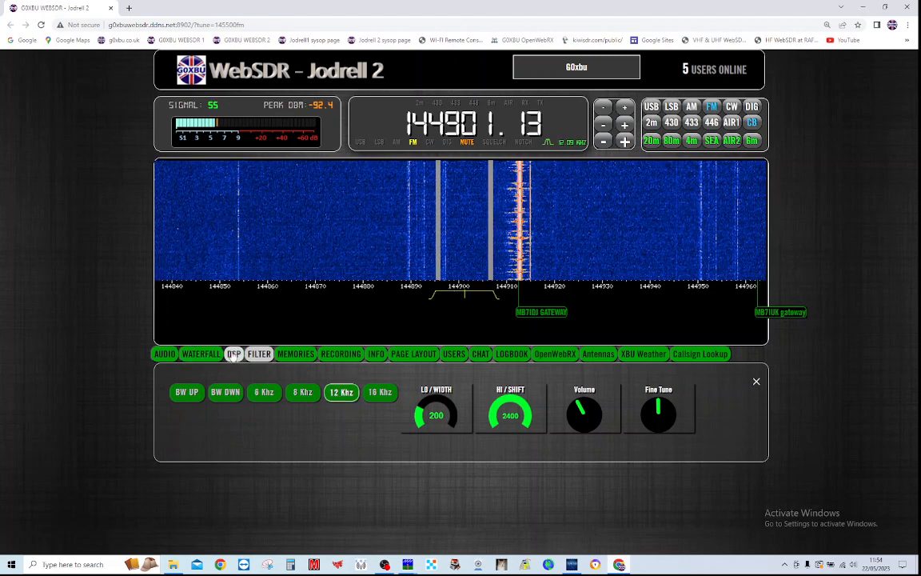
Enable the FM signal enhancement at 144901.13 kHz and reopen the filter settings
click(234, 353)
click(277, 443)
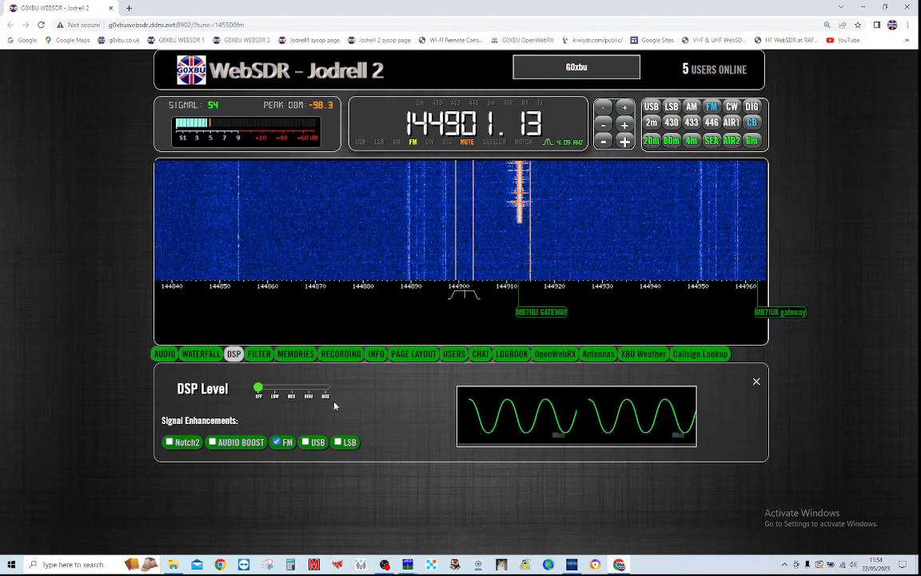
click(259, 354)
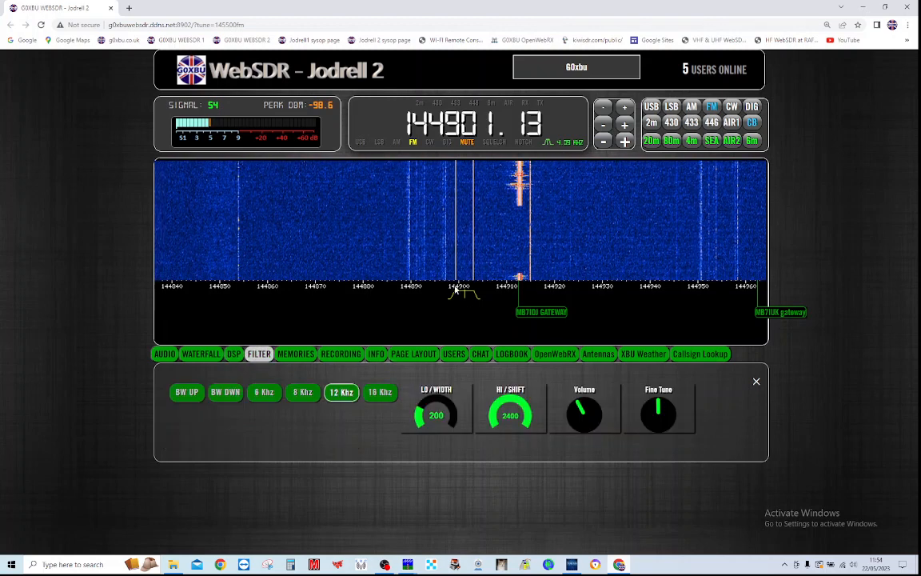
Try the 8 kHz and 6 kHz filter presets at 144901.13 kHz, ending with the 16 kHz bandwidth preset
mouse_move(474, 298)
mouse_down()
mouse_move(483, 297)
mouse_move(473, 304)
mouse_up()
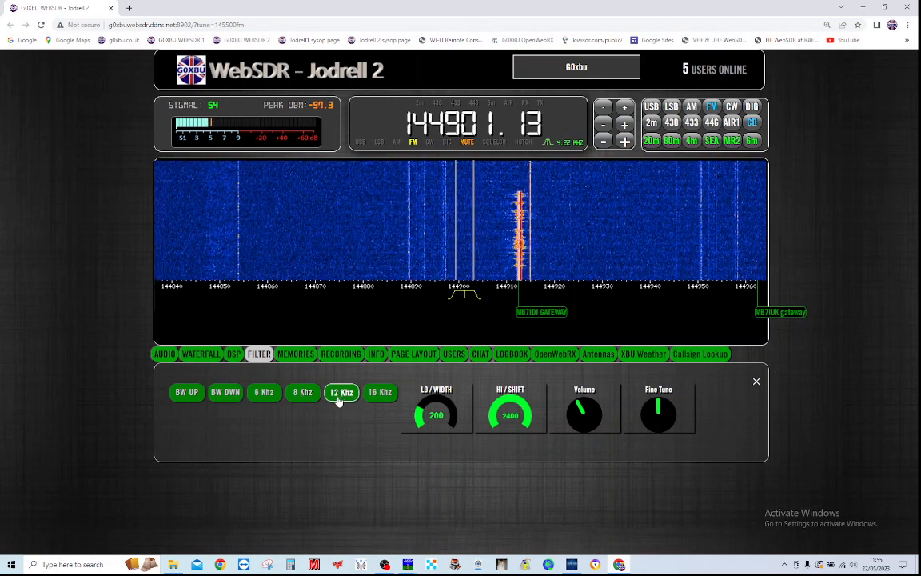
click(303, 393)
click(274, 394)
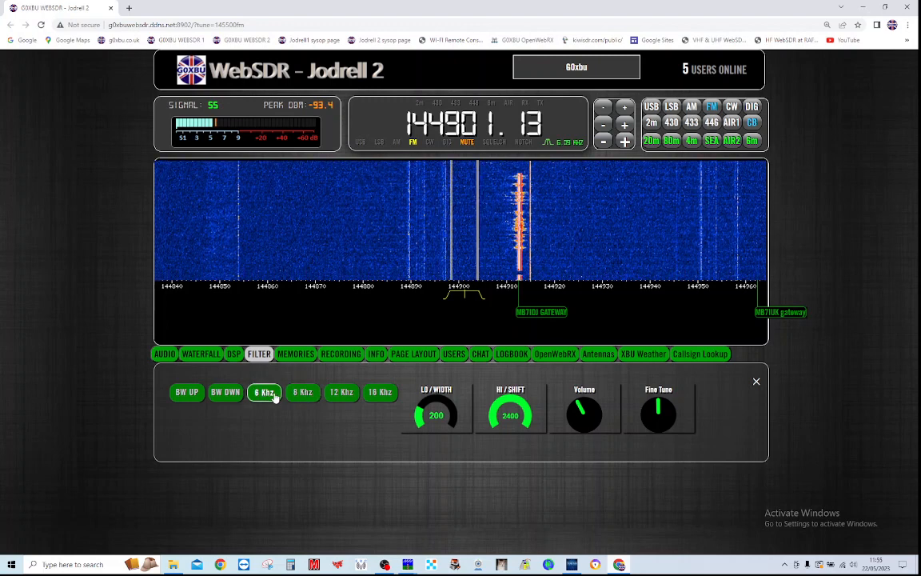
click(380, 391)
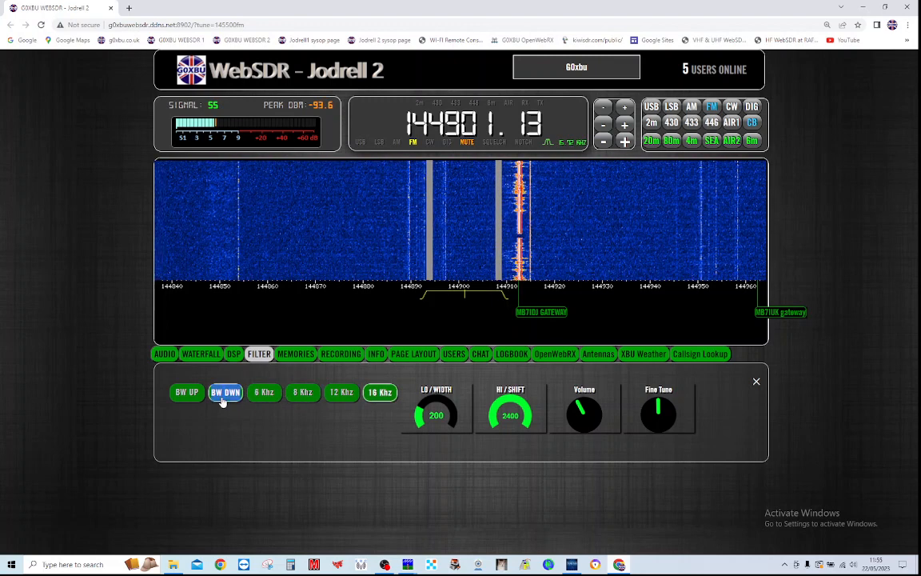
Step the filter bandwidth up and set its low/width control to 460 and its high/shift control to 2141
click(184, 394)
click(182, 394)
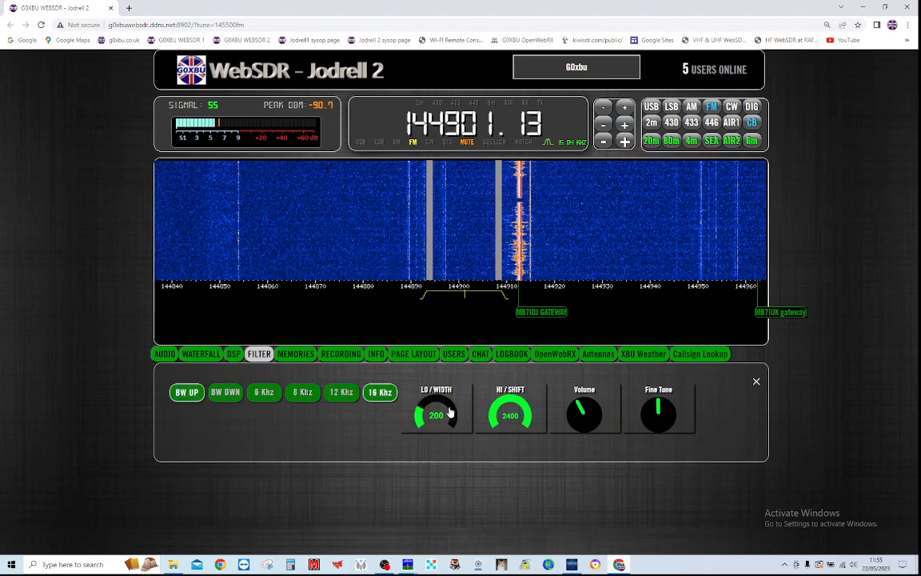
mouse_move(450, 411)
mouse_down()
mouse_move(413, 406)
mouse_move(454, 414)
mouse_move(438, 405)
mouse_up()
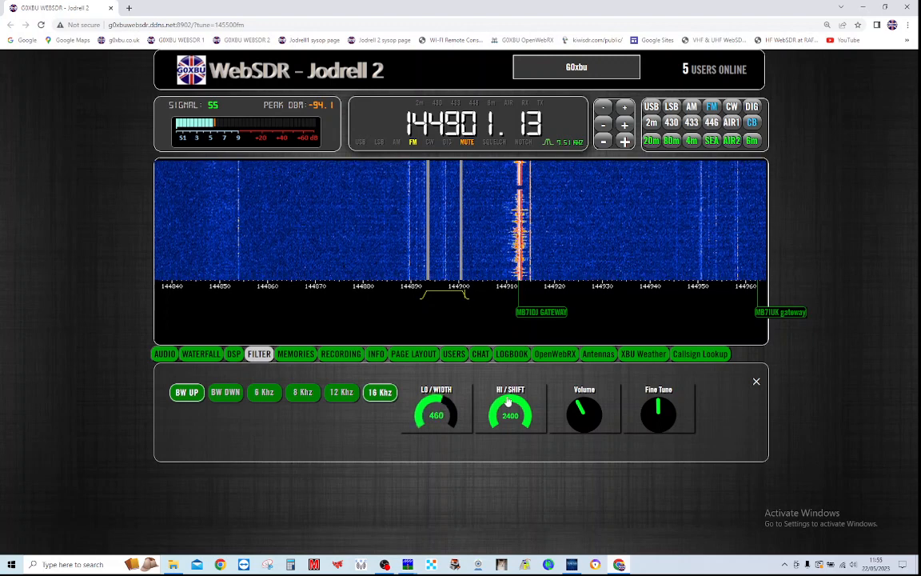
mouse_move(524, 412)
mouse_down()
mouse_move(530, 418)
mouse_move(499, 411)
mouse_move(537, 417)
mouse_up()
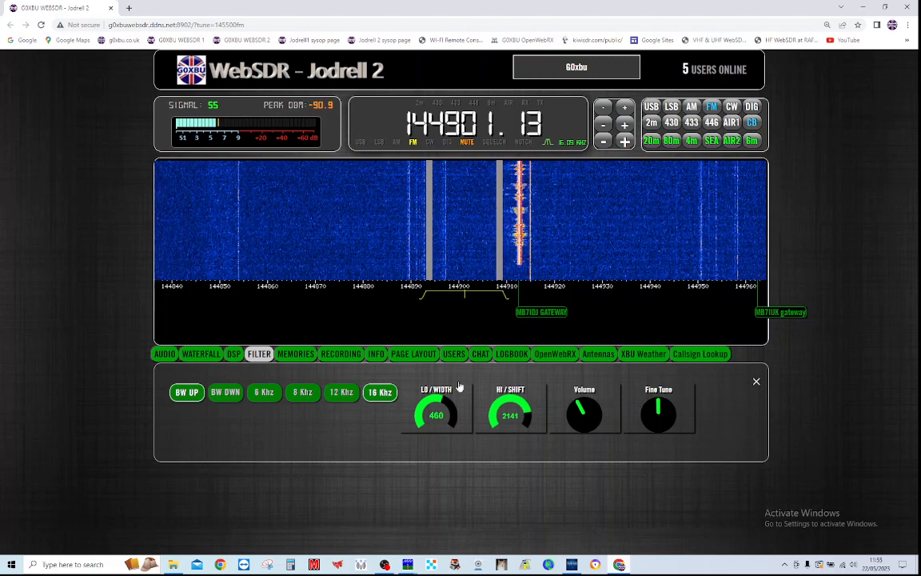
Save 144901.13 kHz FM as a memory, tune away to 144857.63 kHz and recall the saved memory
click(295, 353)
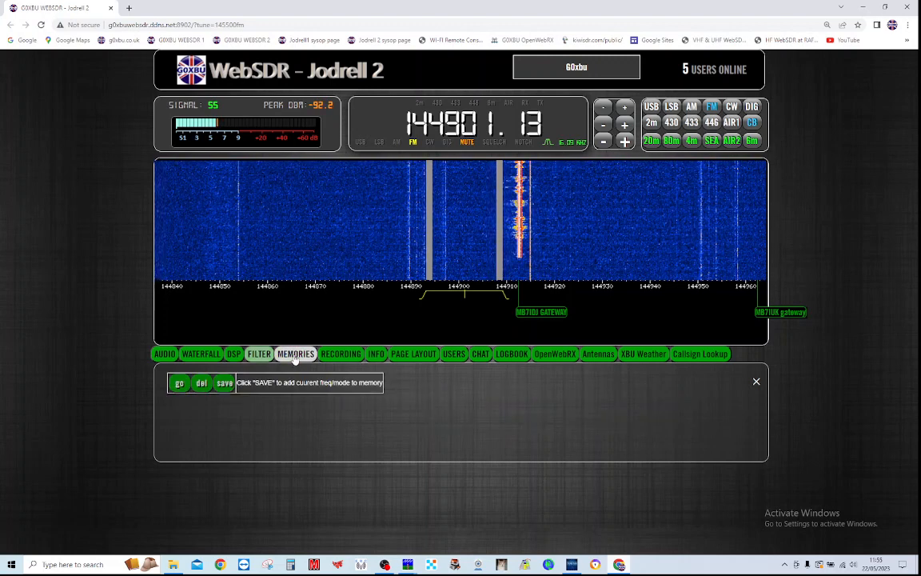
click(225, 384)
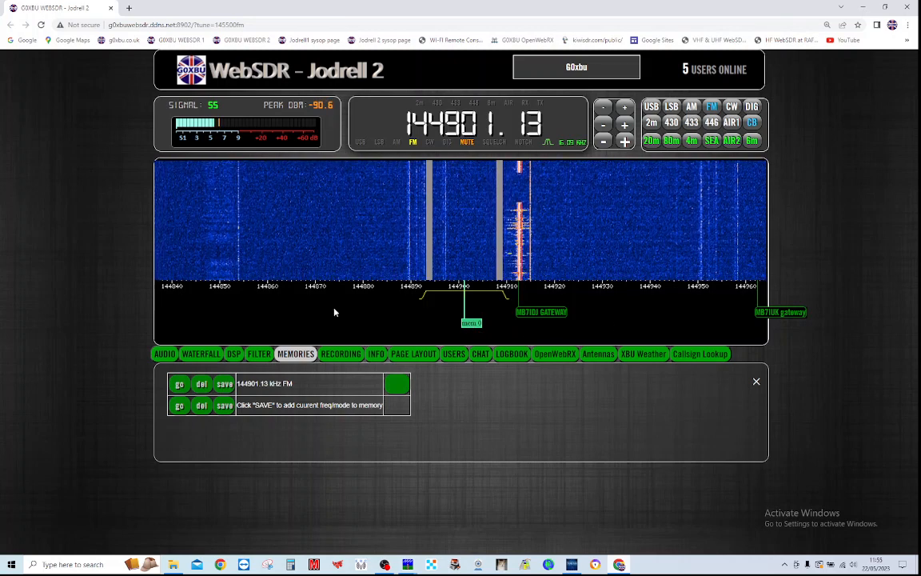
click(256, 289)
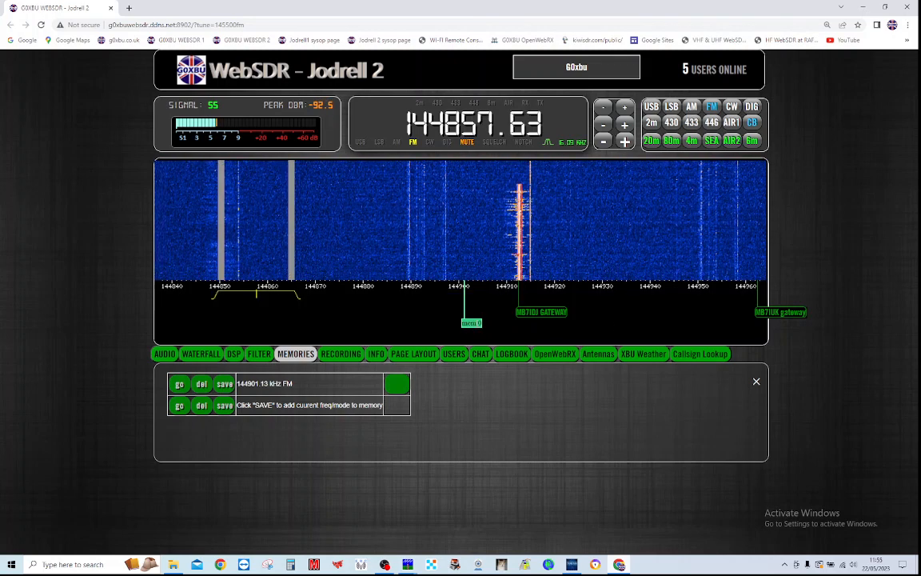
click(471, 323)
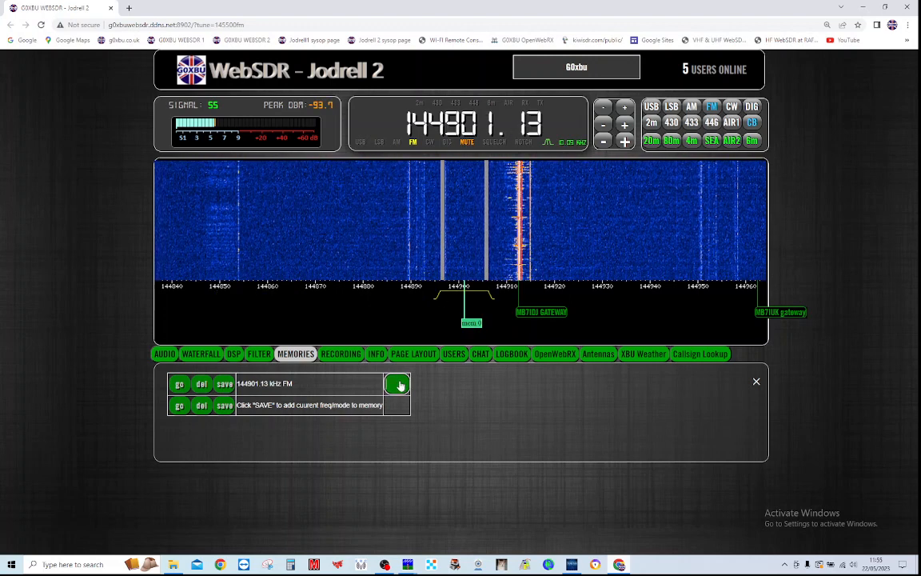
Label the saved 144901.13 kHz FM memory "test" and delete that memory entry
text(test)
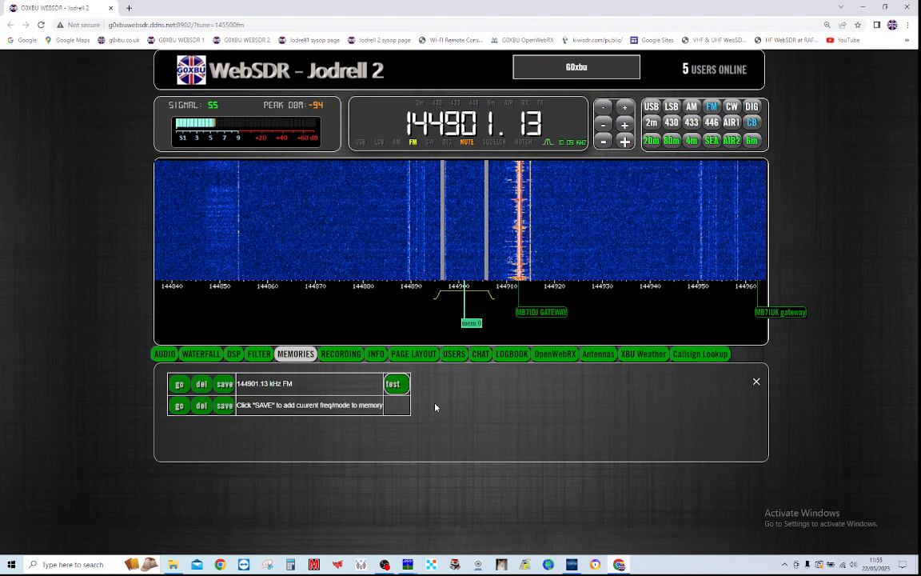
click(396, 409)
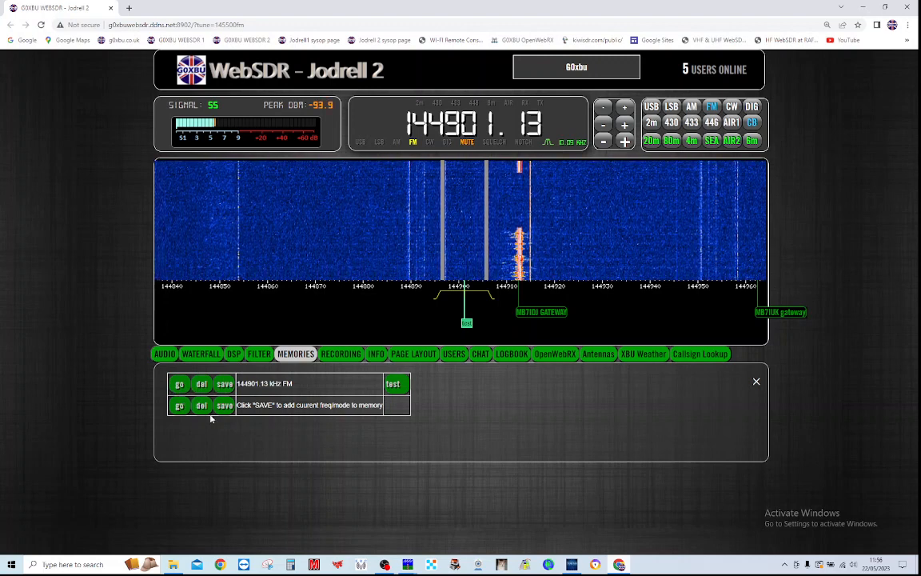
click(202, 385)
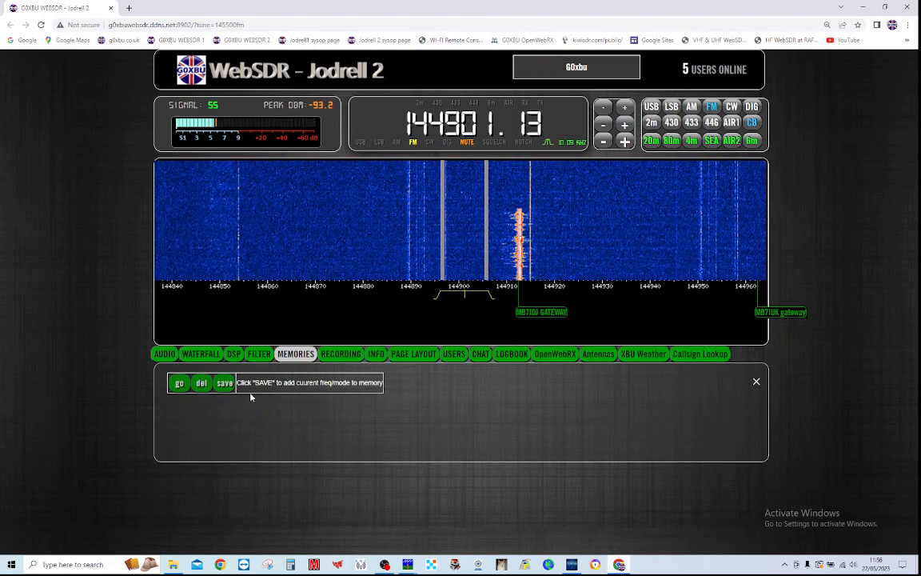
Tune to the MB7IDJ gateway at 144912.50 kHz, with the audio unmuted and the FM signal enhancement reapplied
click(341, 354)
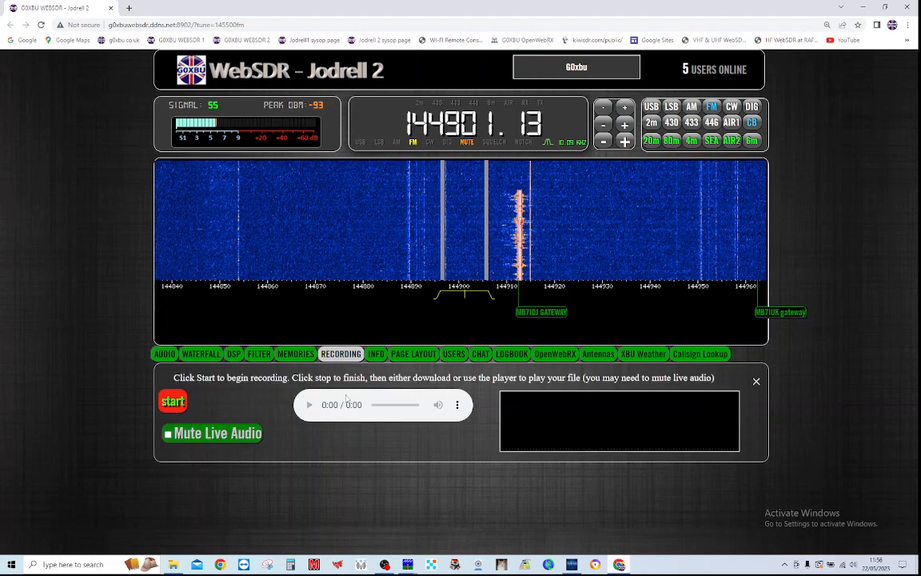
click(540, 314)
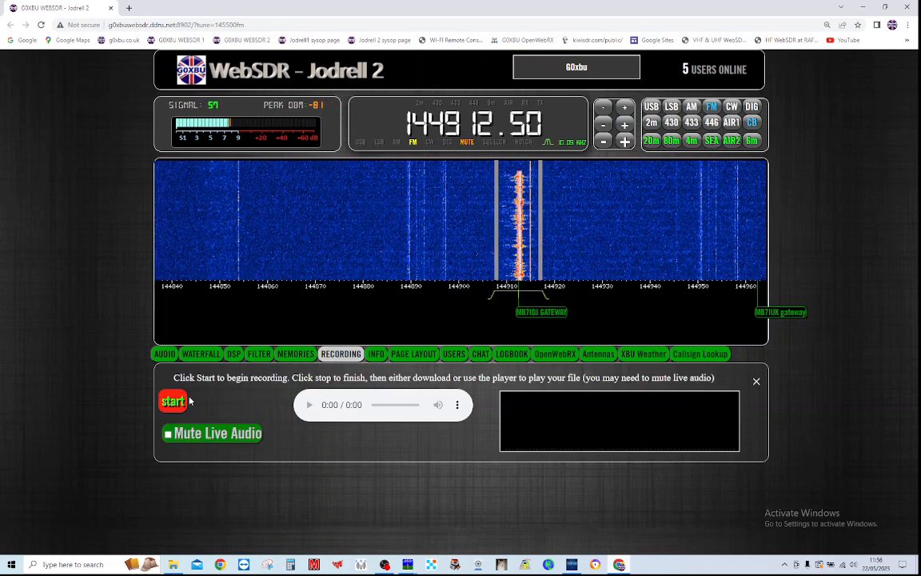
click(164, 353)
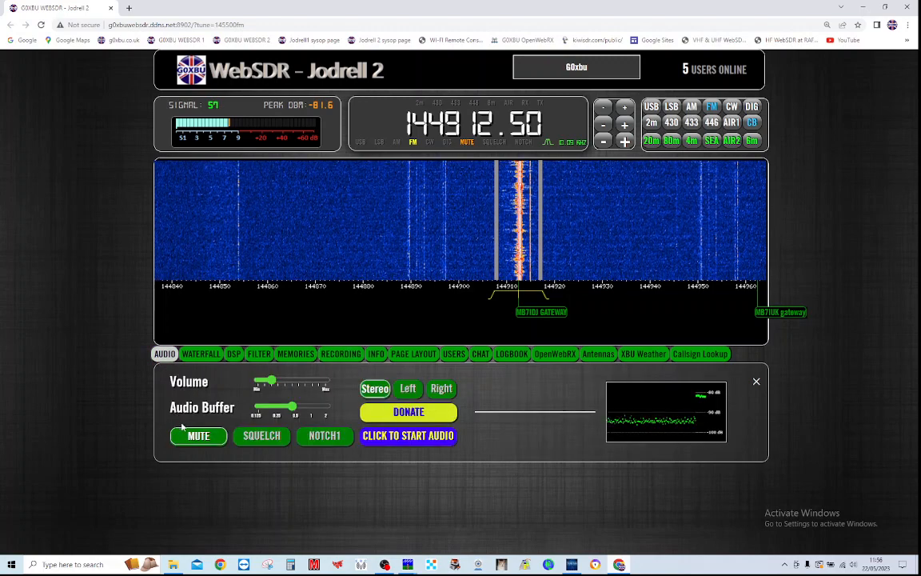
click(334, 356)
click(233, 354)
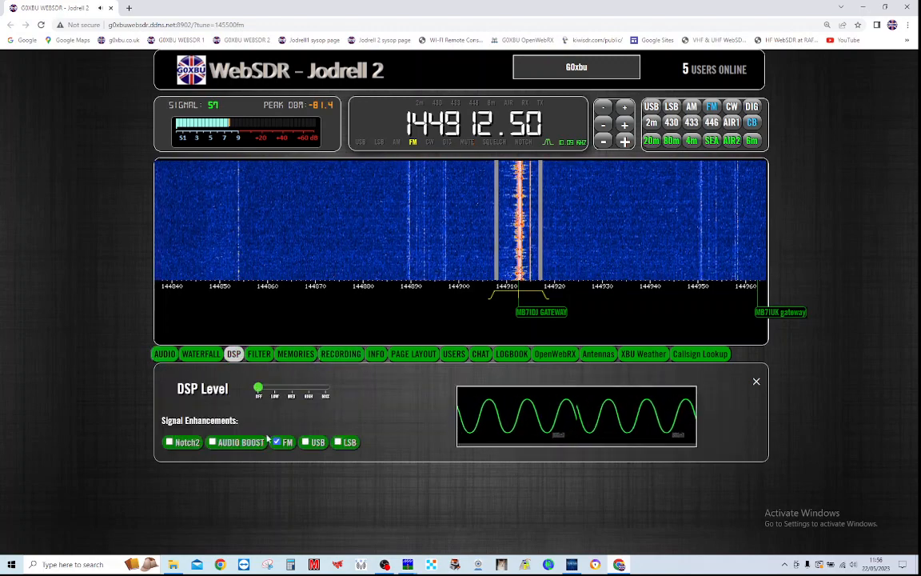
click(164, 353)
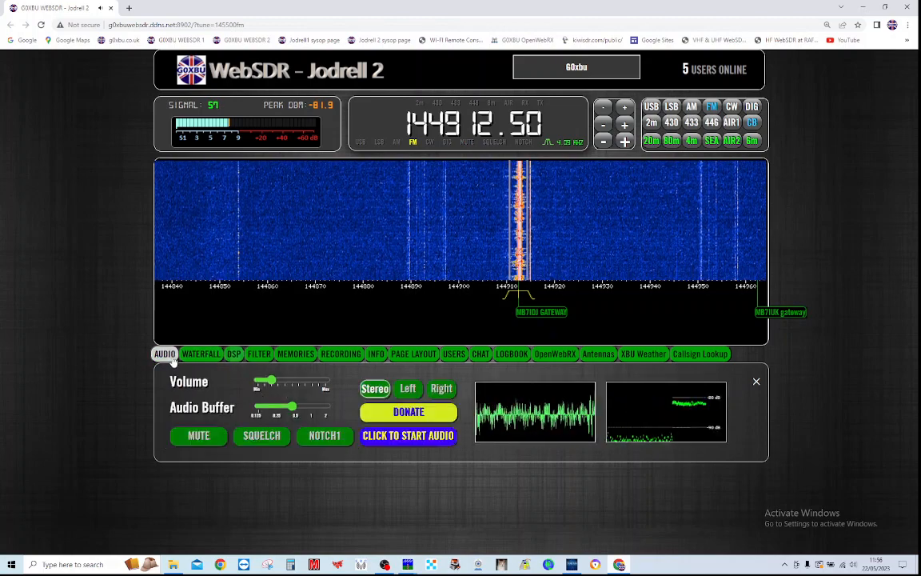
Record a short clip of the MB7IDJ gateway audio and play it back with the live audio muted
click(334, 356)
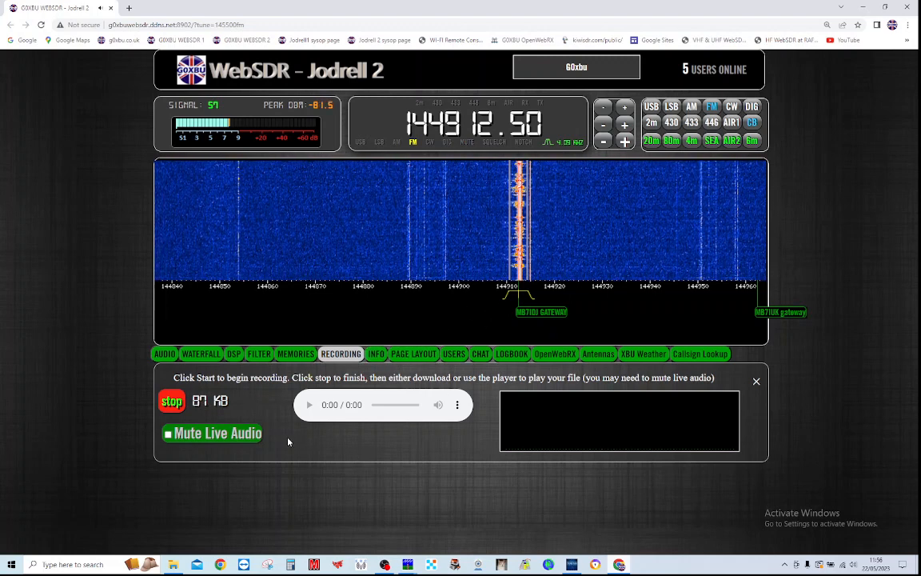
click(166, 407)
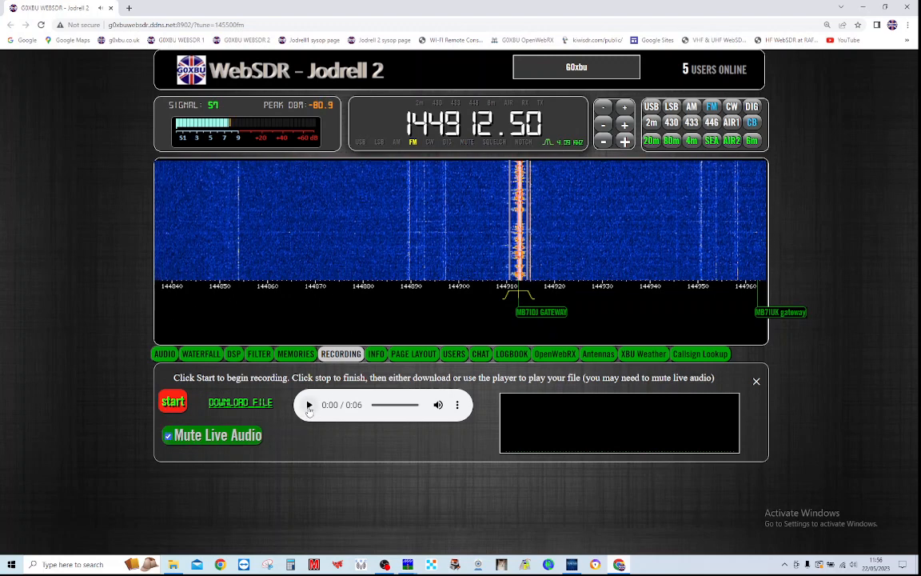
click(309, 405)
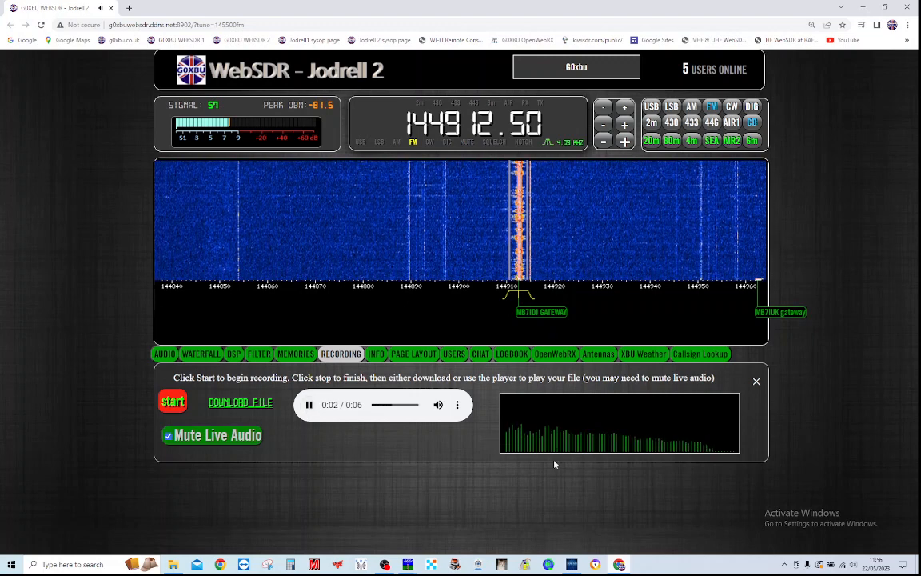
click(310, 405)
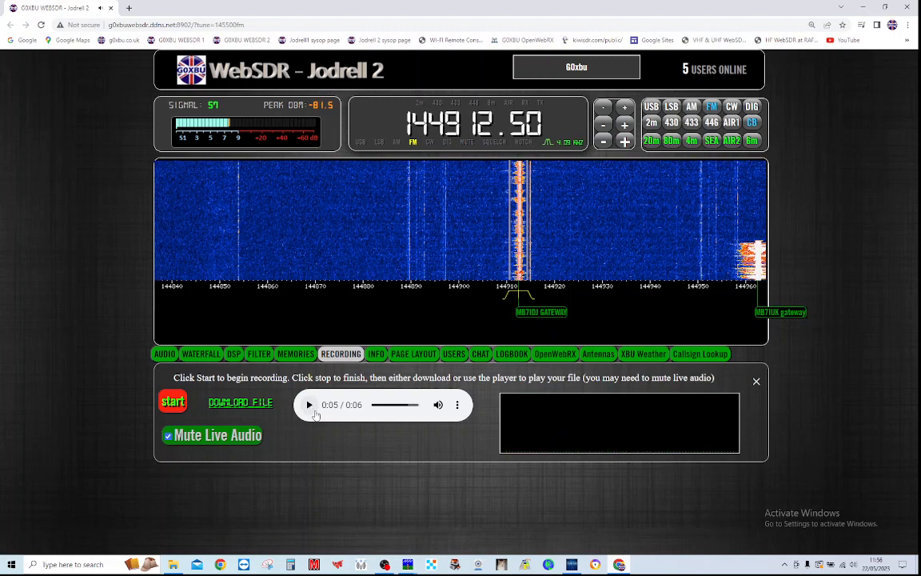
Download the recorded clip as a WAV file and dismiss the browser's download notice
click(240, 403)
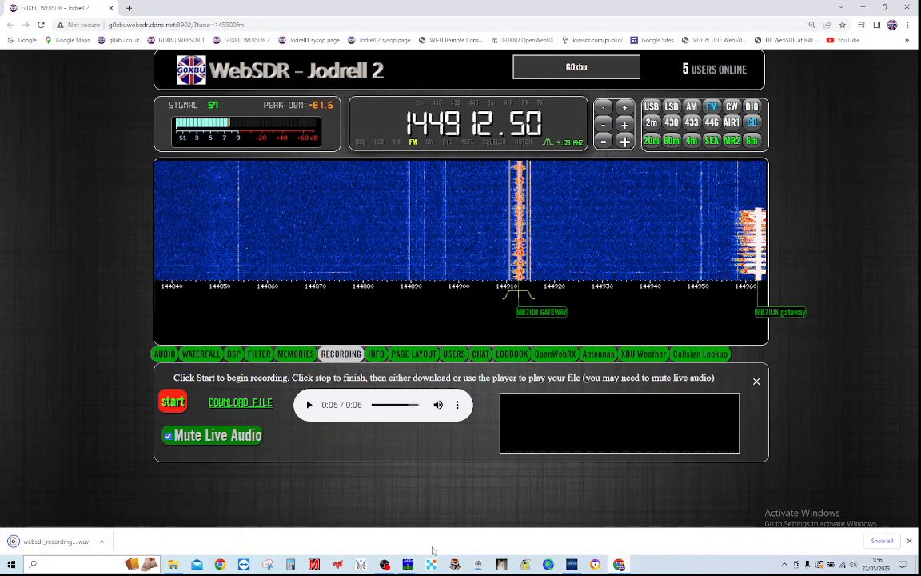
click(909, 541)
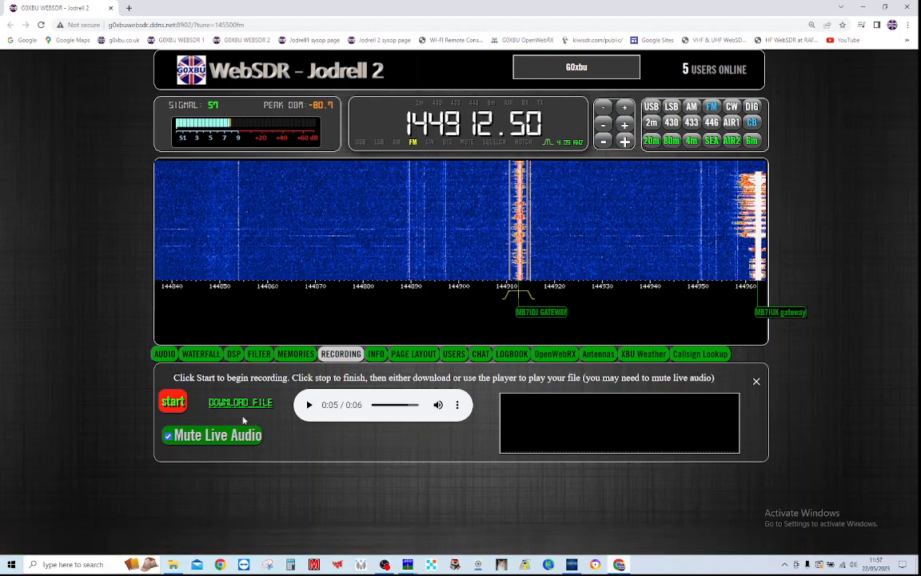
Examine the WebSDR information section, including keyboard controls, credits, update history, solar-terrestrial data and server statistics
click(376, 354)
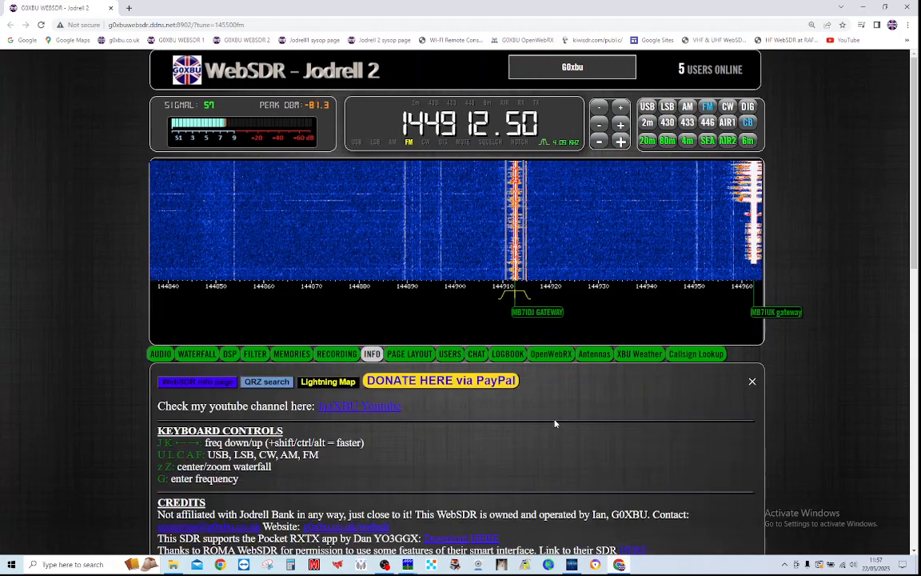
scroll(555, 424, down, 1)
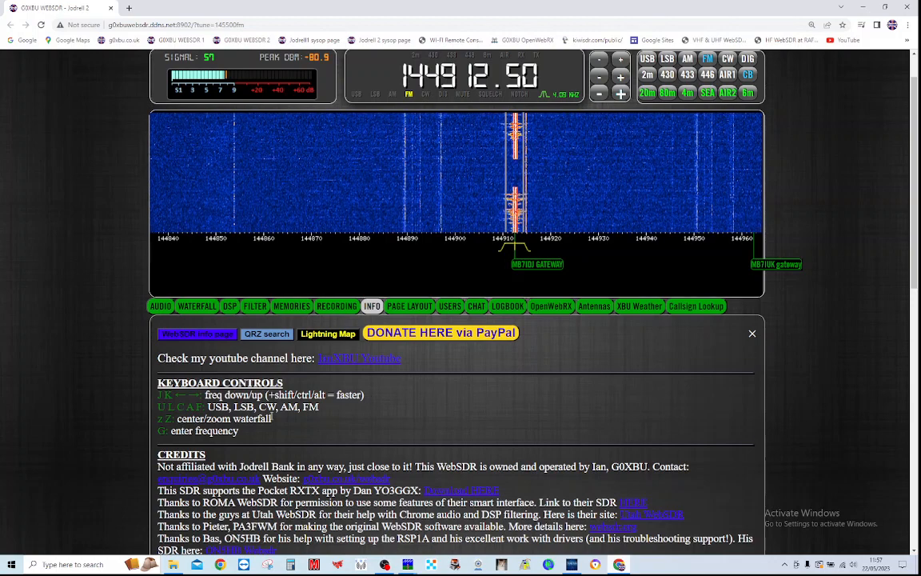
scroll(236, 386, down, 2)
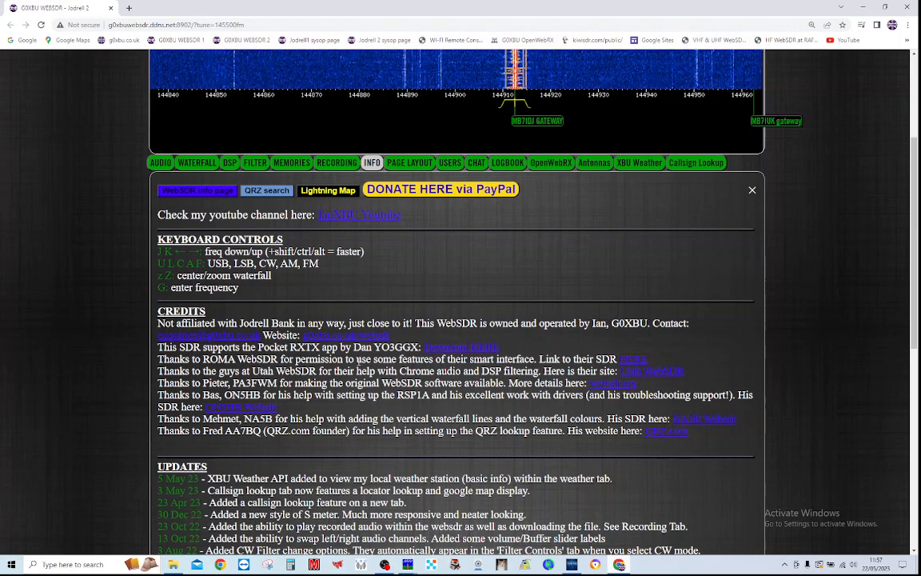
scroll(334, 356, down, 2)
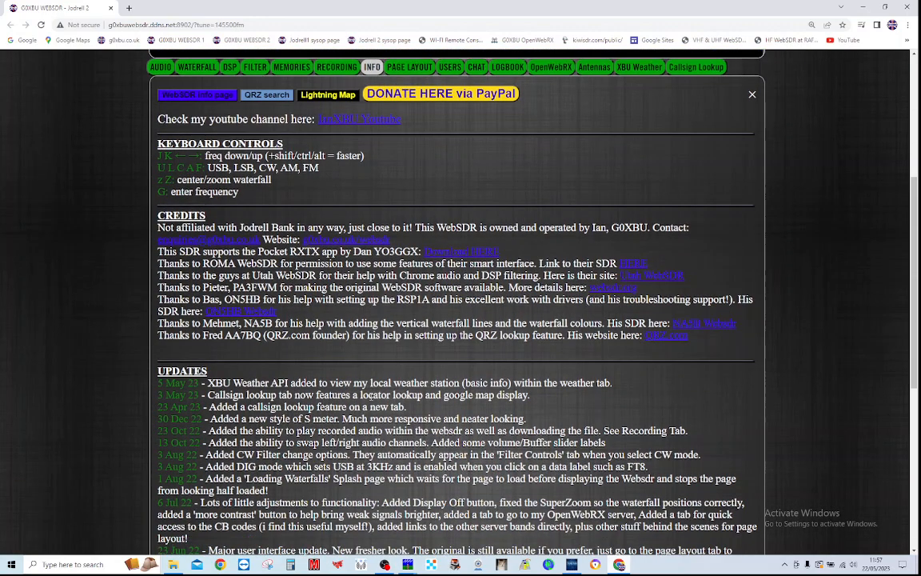
scroll(221, 357, down, 2)
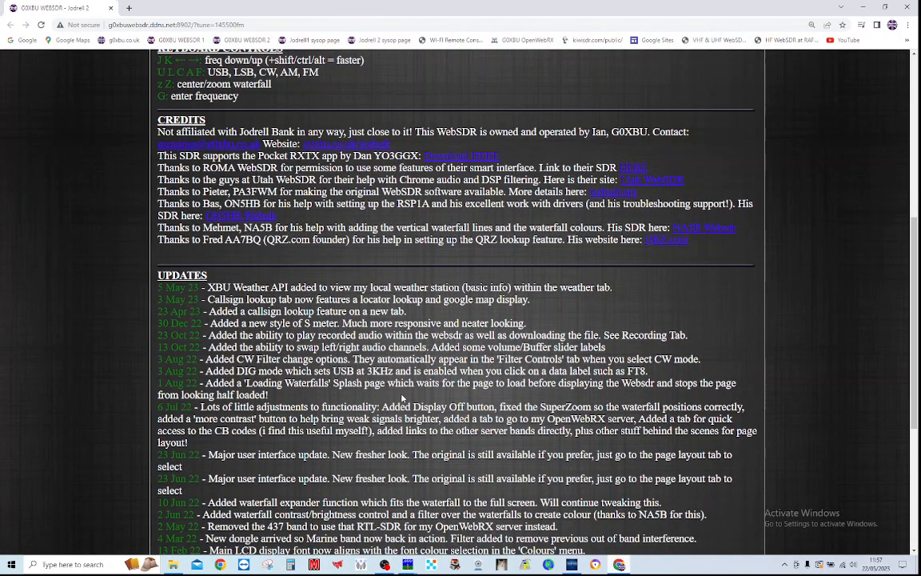
scroll(402, 397, down, 2)
scroll(334, 406, down, 4)
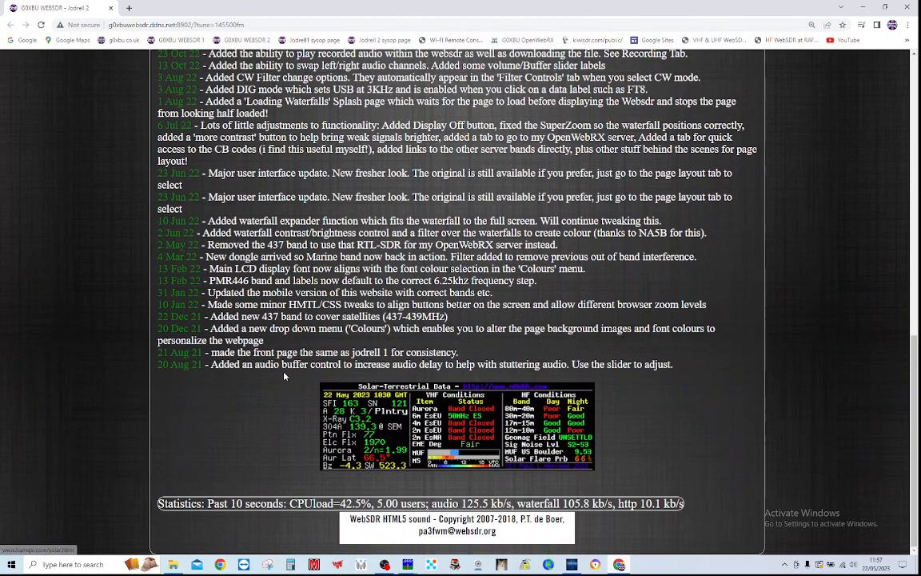
scroll(255, 335, up, 2)
scroll(300, 373, down, 2)
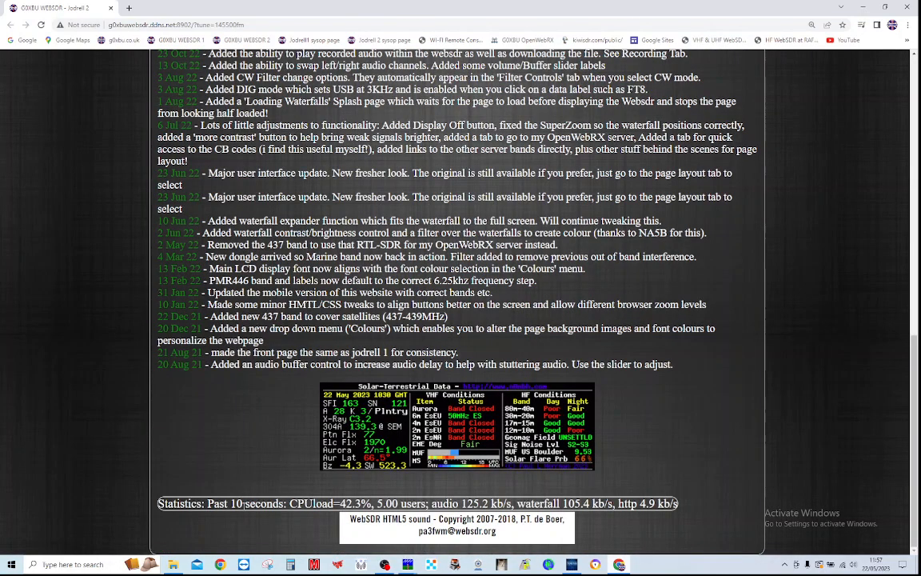
scroll(725, 457, up, 15)
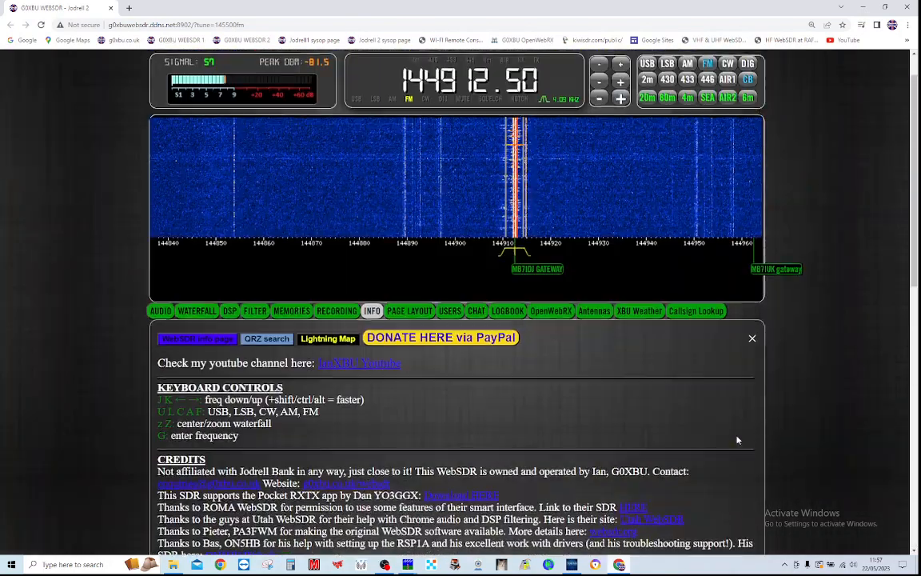
Apply Theme 3 to the page layout and change the page colour to blue
click(413, 354)
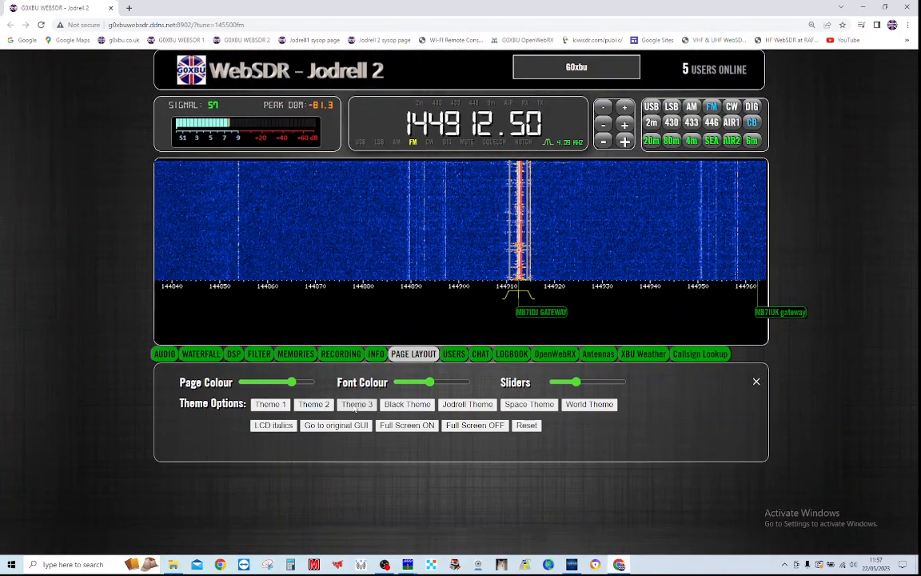
click(356, 406)
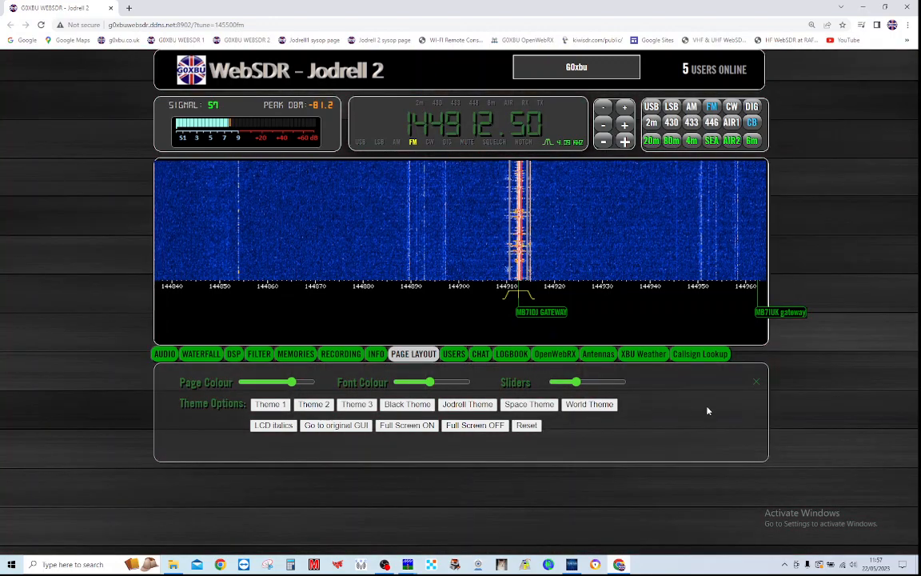
drag(307, 384, 285, 383)
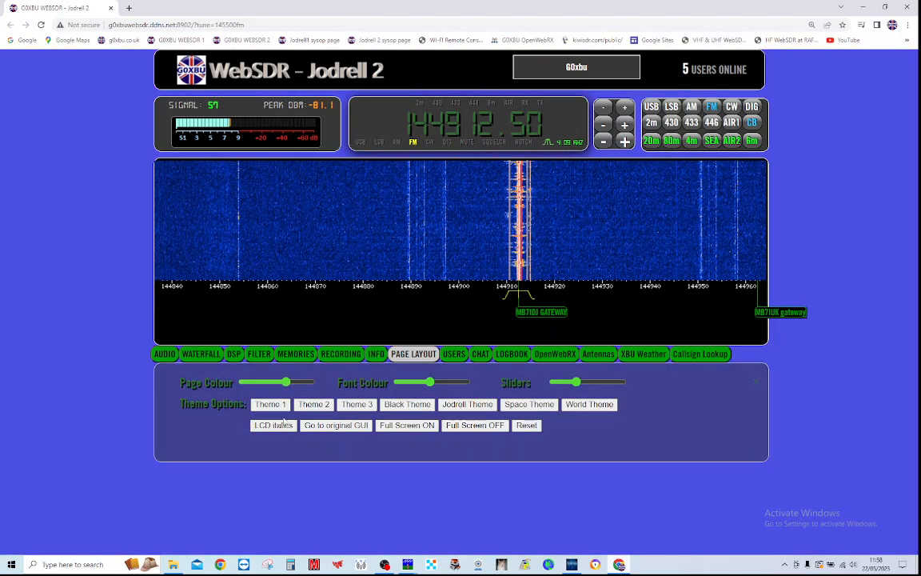
Try Theme 1 and Theme 2 on the page and switch the frequency display to LCD italics
click(314, 404)
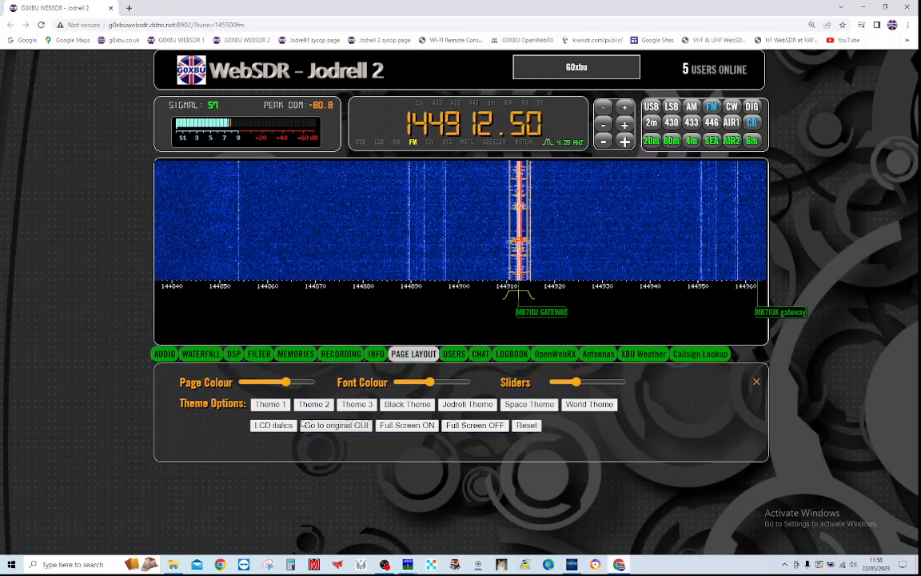
click(271, 404)
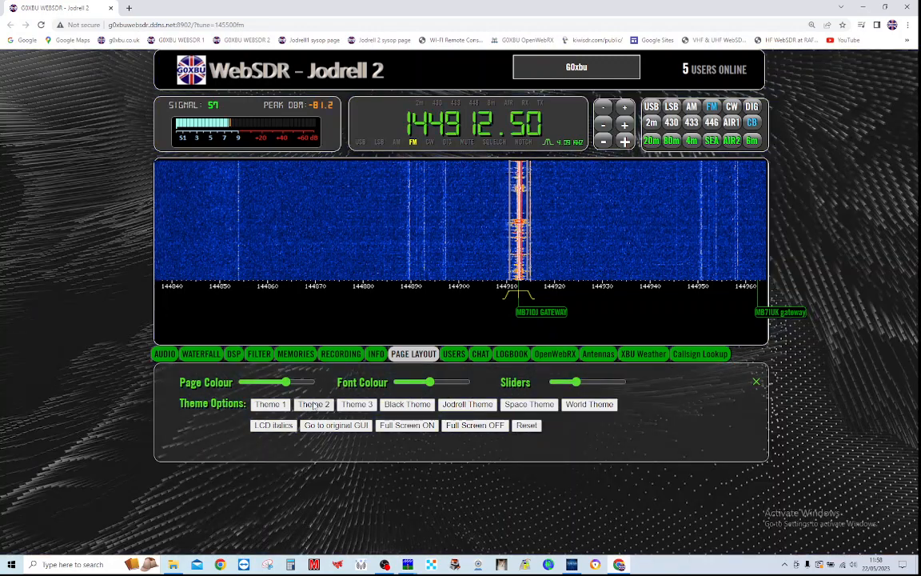
click(276, 426)
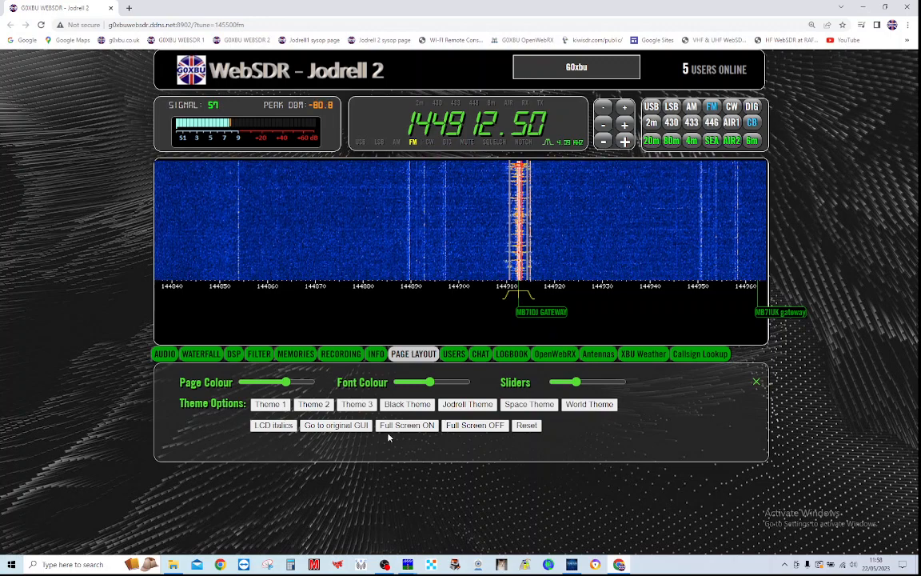
Toggle full screen on and off, and try the Jodrell Theme before resetting the page layout
click(407, 425)
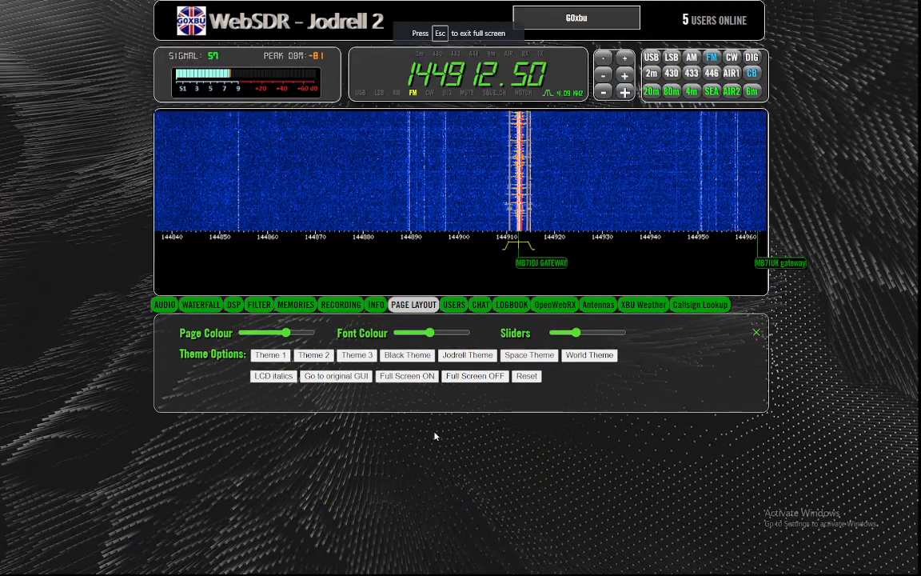
click(476, 376)
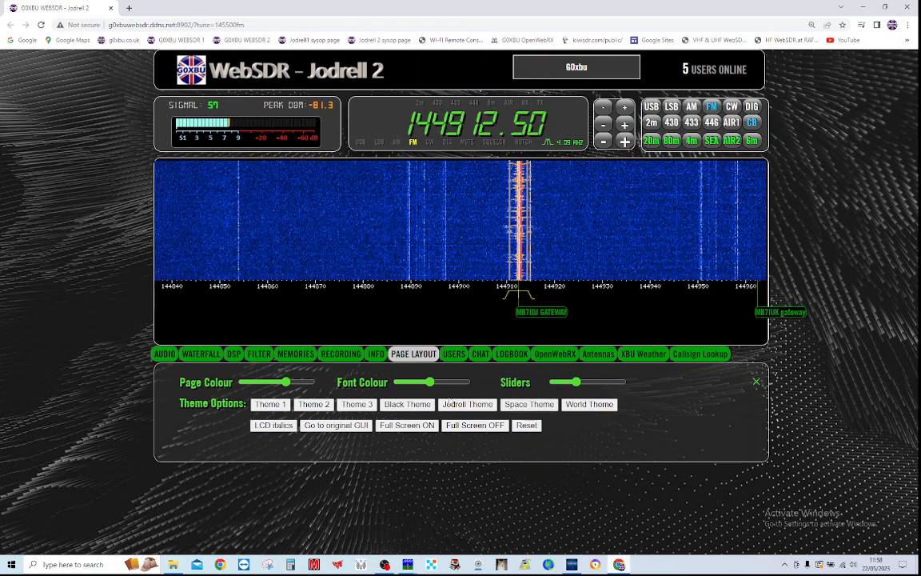
click(449, 404)
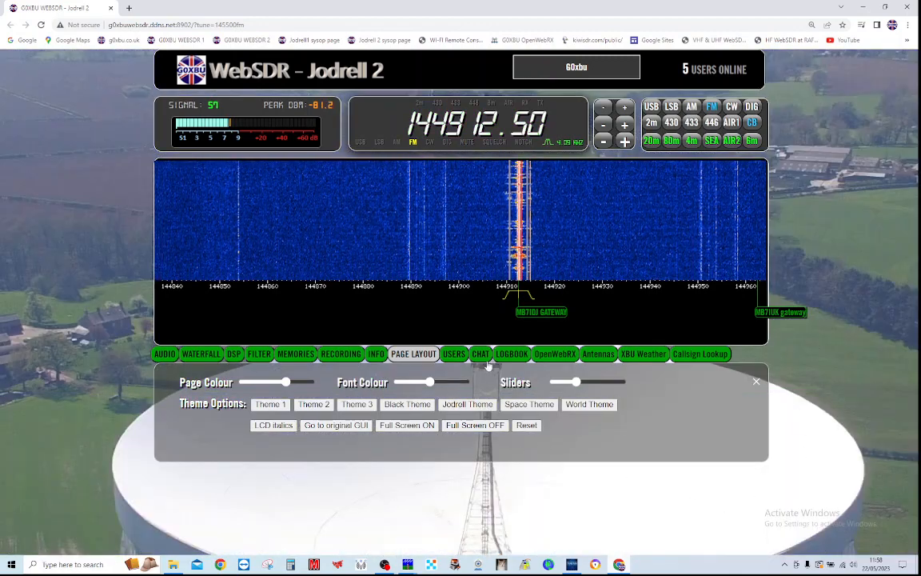
click(527, 425)
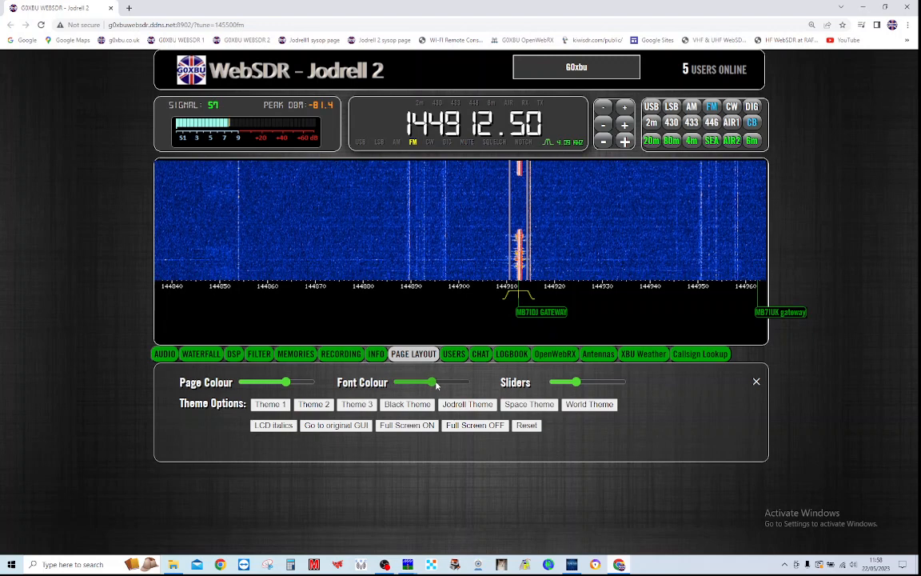
Raise the Font Colour and Sliders settings slightly and apply Theme 3 to the page
drag(436, 385, 443, 385)
drag(575, 383, 586, 385)
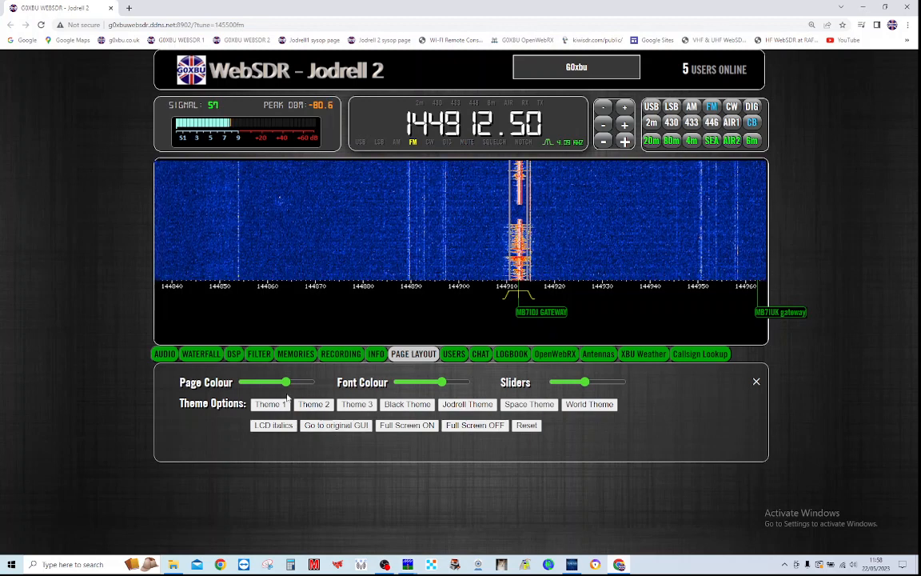
click(357, 404)
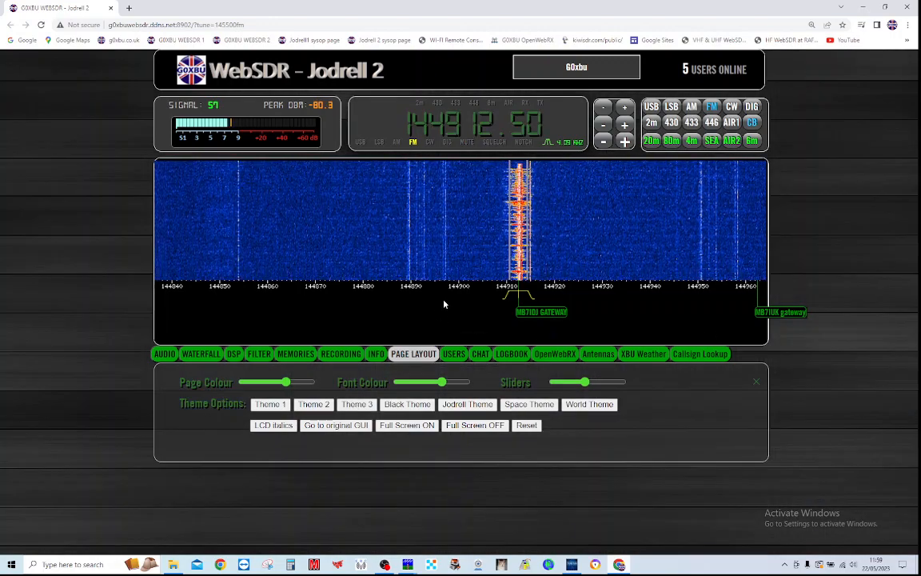
Examine the users section, including the listeners' receive frequencies on each band and the visitors map with its pageview counter
click(453, 354)
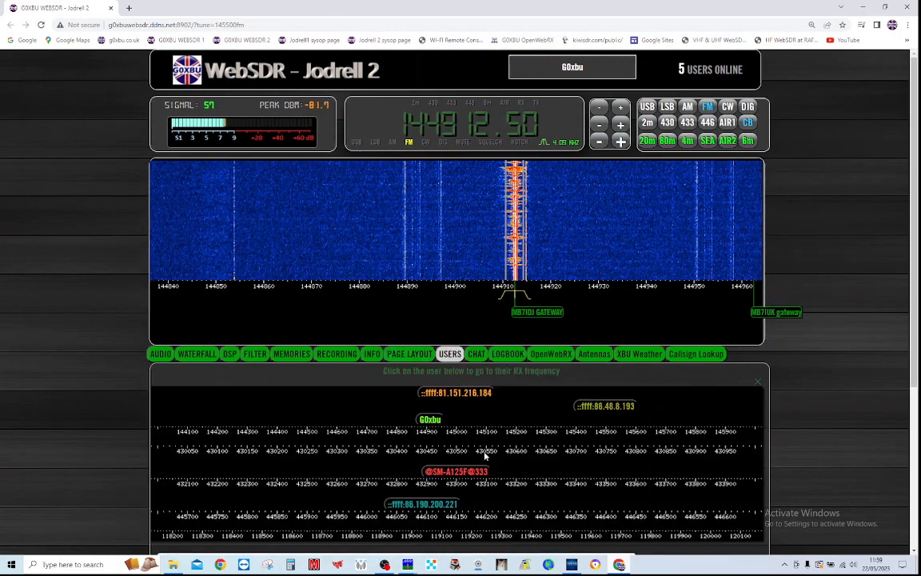
scroll(672, 432, down, 3)
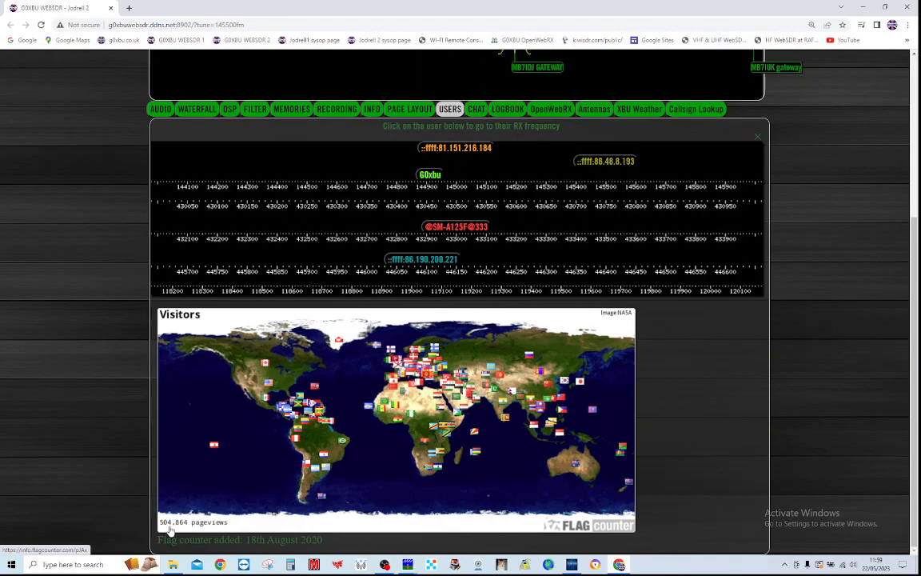
scroll(813, 441, up, 3)
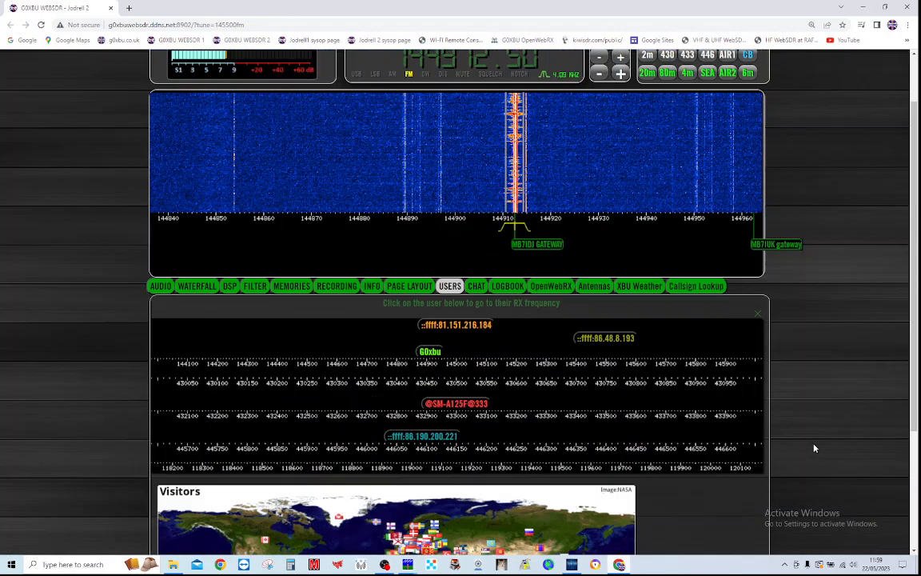
Examine the chat window, its recent messages and the message entry box without submitting anything
click(478, 350)
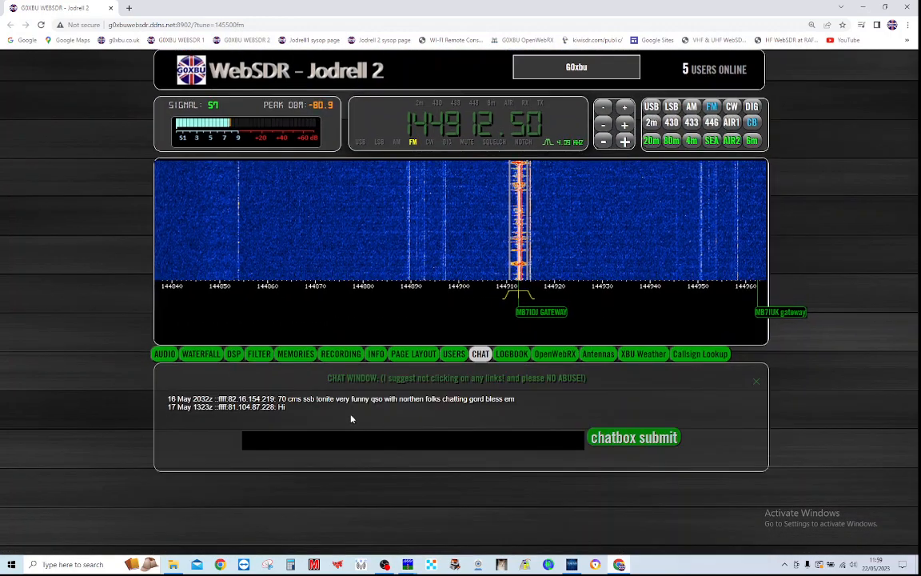
click(325, 439)
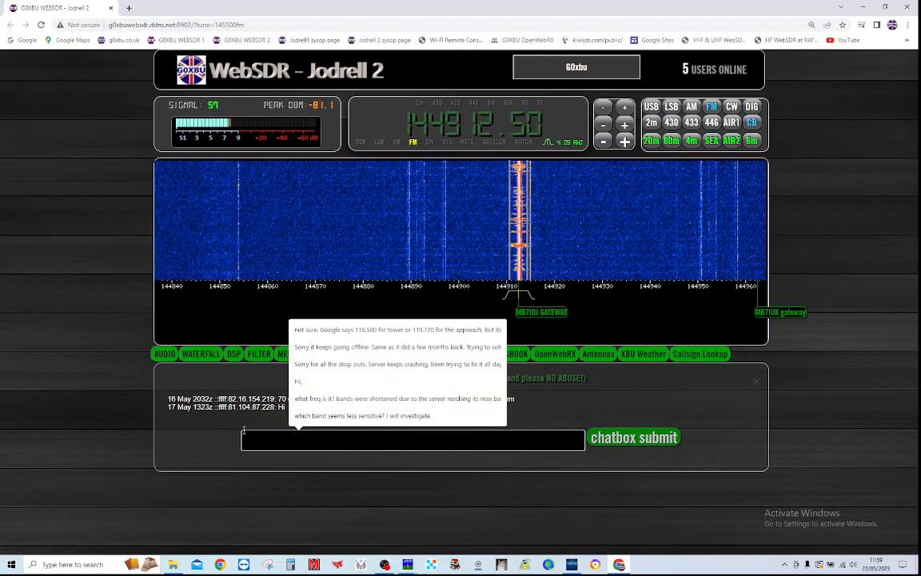
click(559, 405)
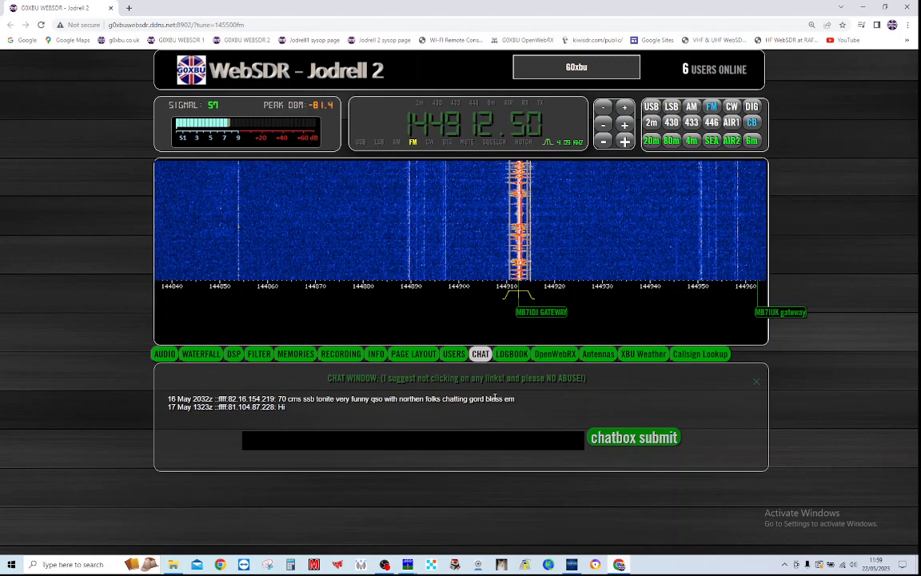
click(480, 437)
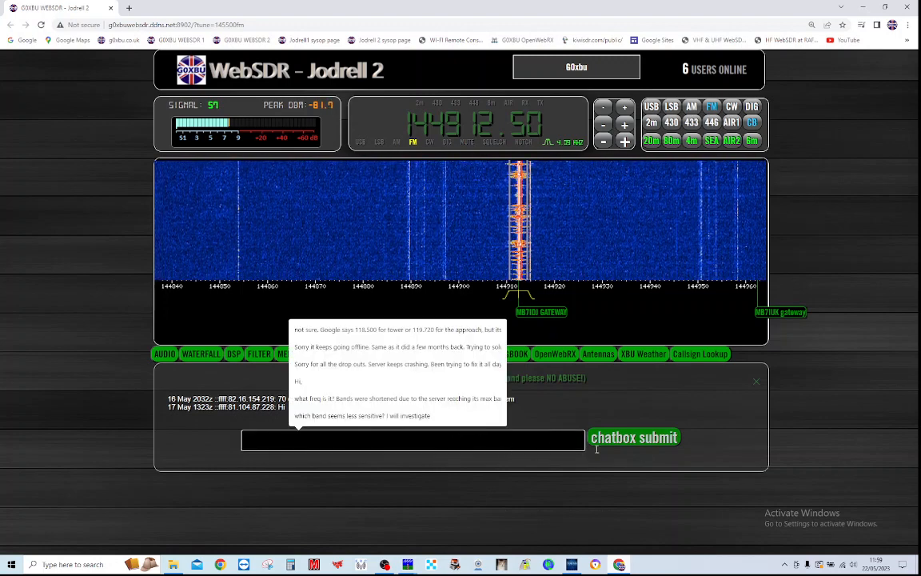
click(581, 388)
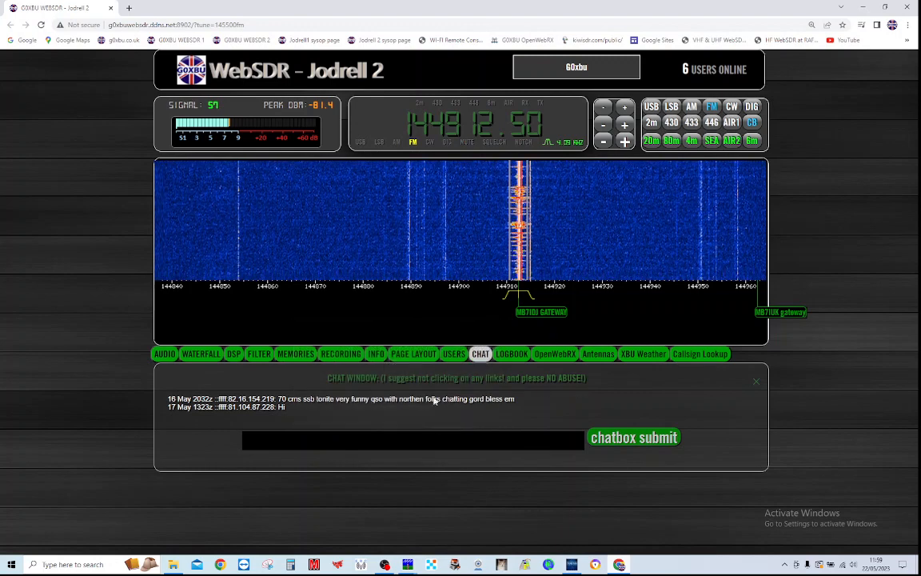
Examine the logbook's station and comment entry fields and its list of logged stations from oldest to newest
click(511, 354)
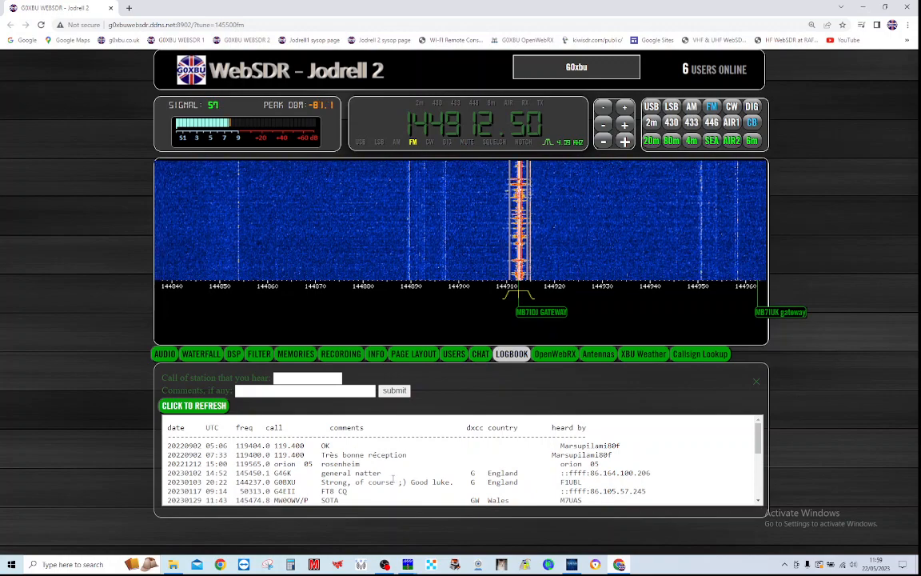
scroll(393, 478, down, 5)
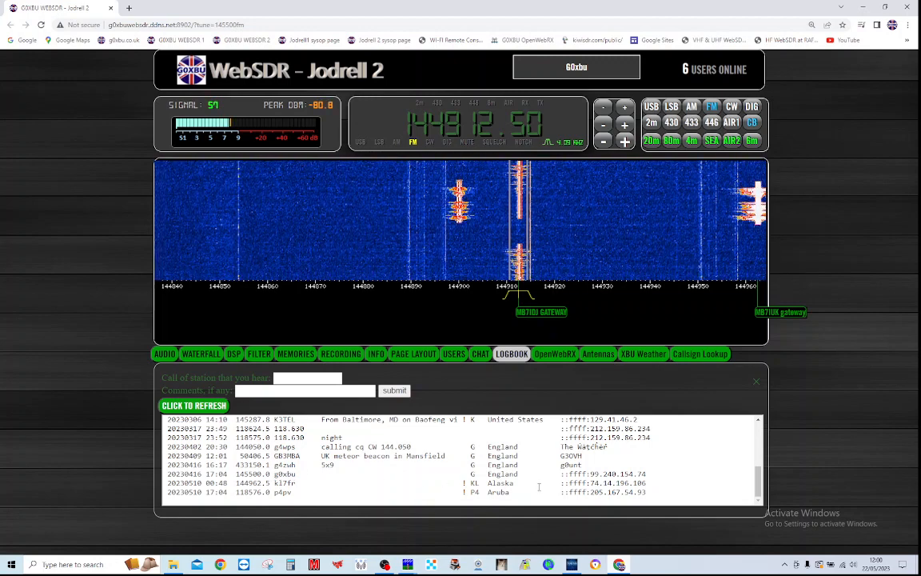
scroll(401, 470, up, 10)
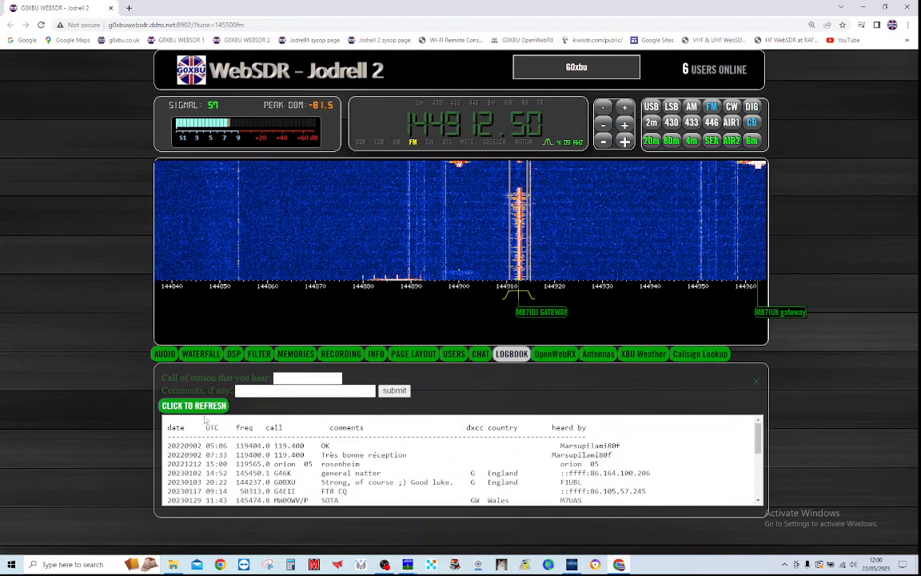
View the OpenWebRX server link, and examine the descriptions and photos of the current antennas
click(537, 356)
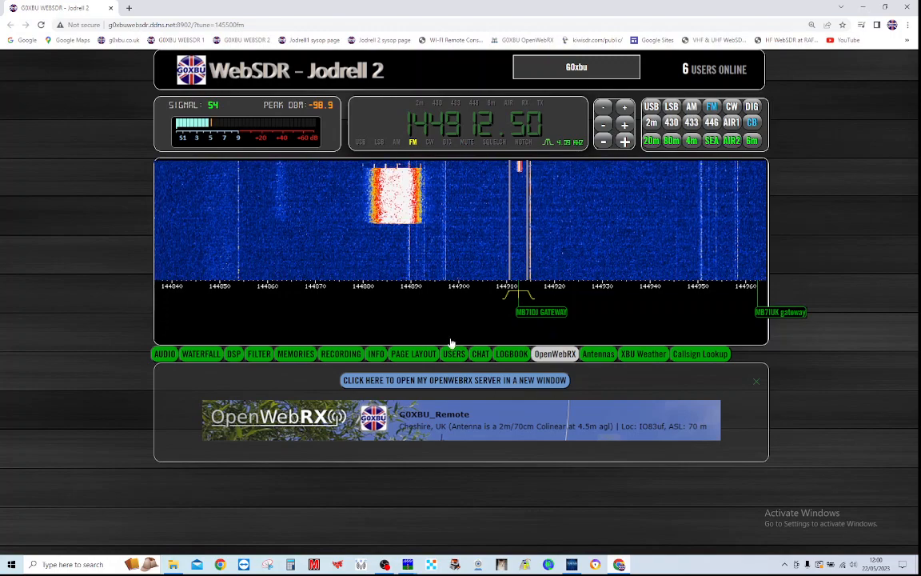
click(600, 353)
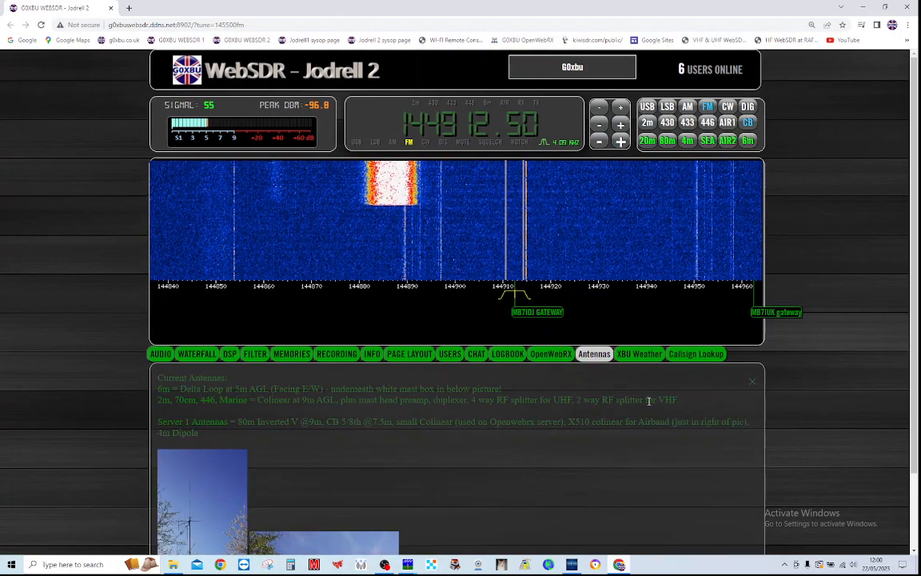
scroll(651, 399, down, 2)
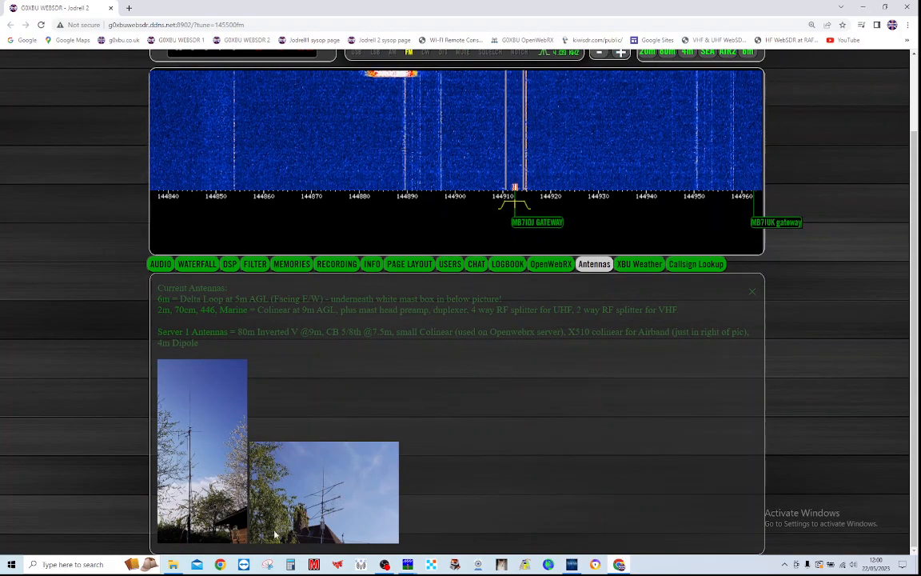
scroll(606, 438, up, 2)
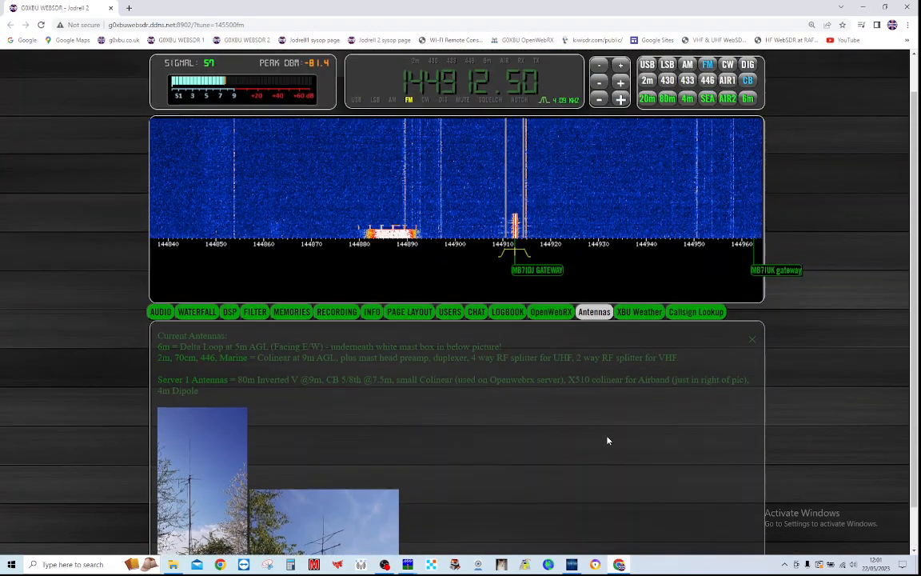
Show the local XBU weather readings and reset the page theme so they display in white text
click(639, 353)
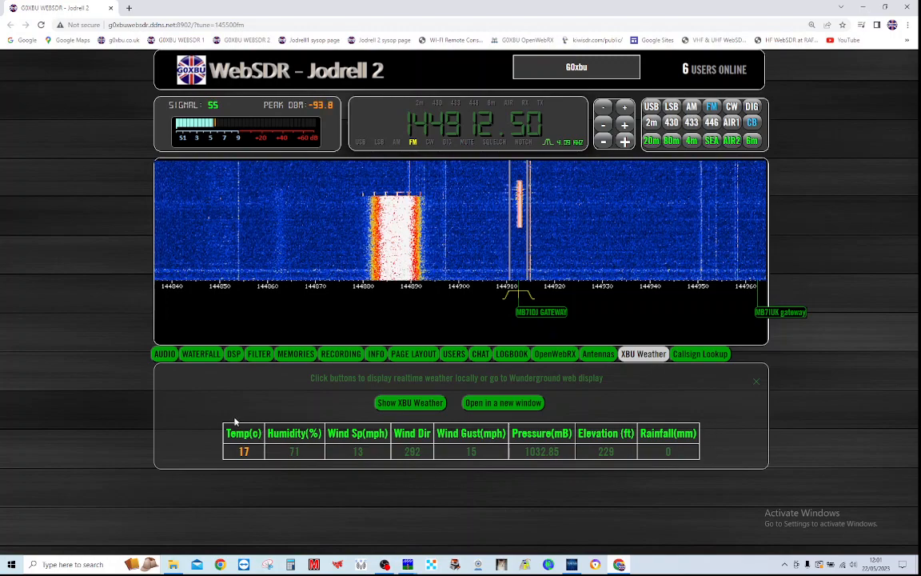
click(388, 403)
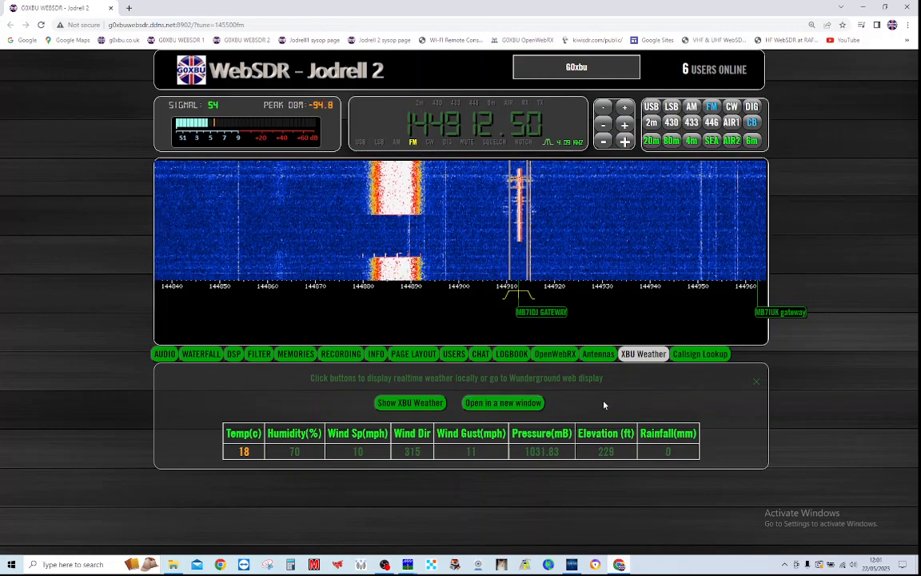
click(413, 353)
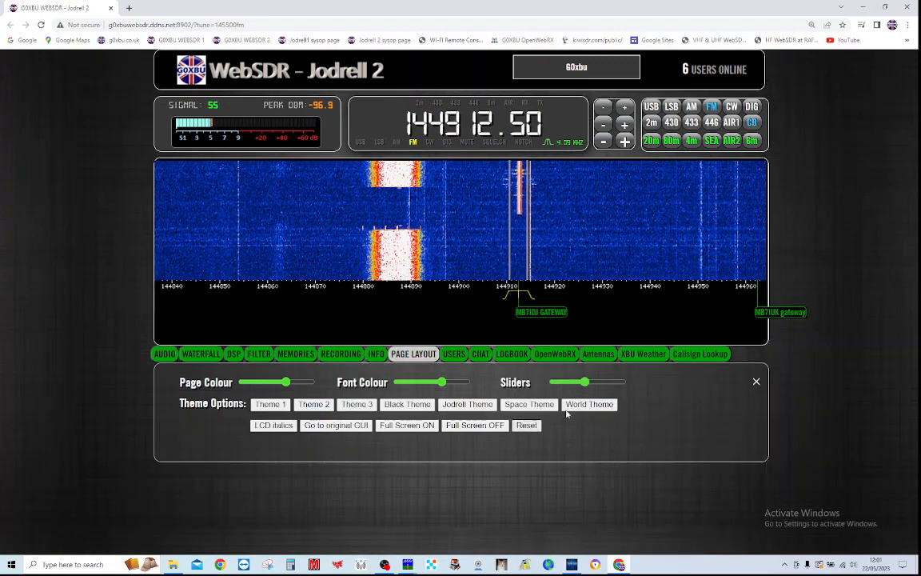
click(634, 356)
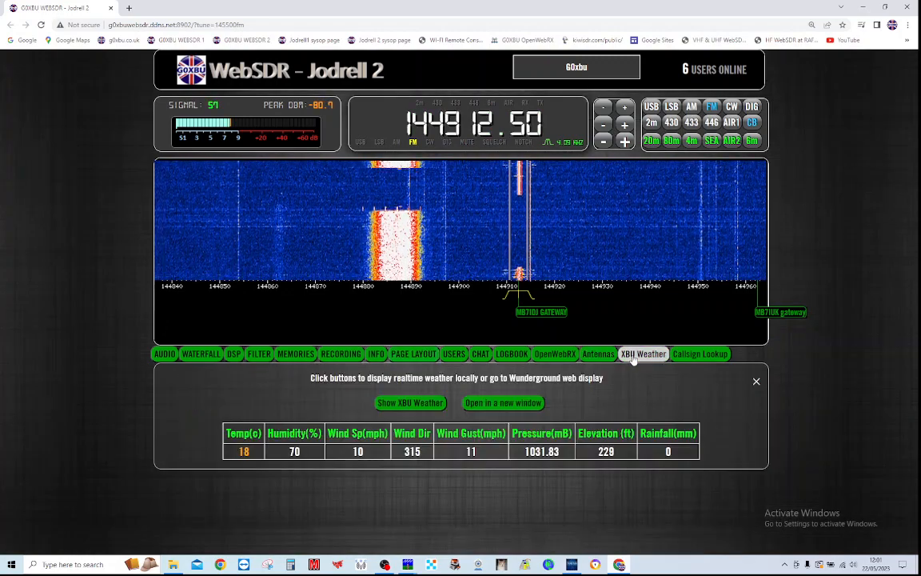
Run a Quick Lookup for the callsign g0xbu in the callsign lookup section
click(697, 354)
scroll(714, 427, down, 1)
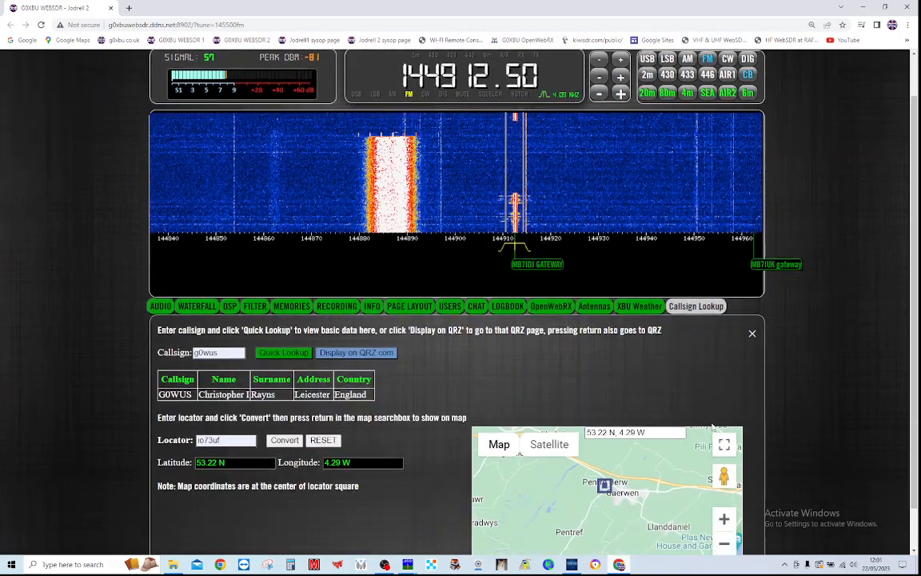
drag(225, 353, 184, 357)
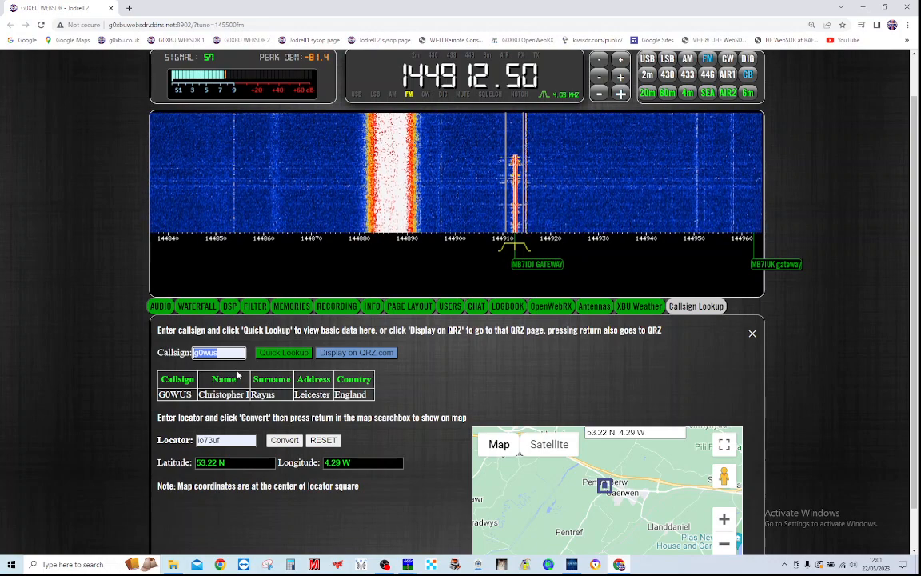
text(g0xbu)
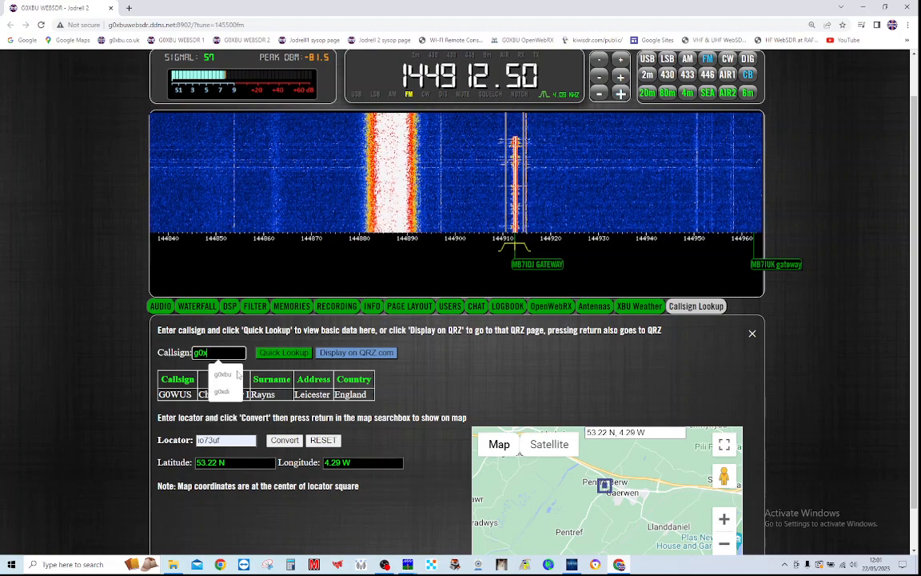
click(274, 353)
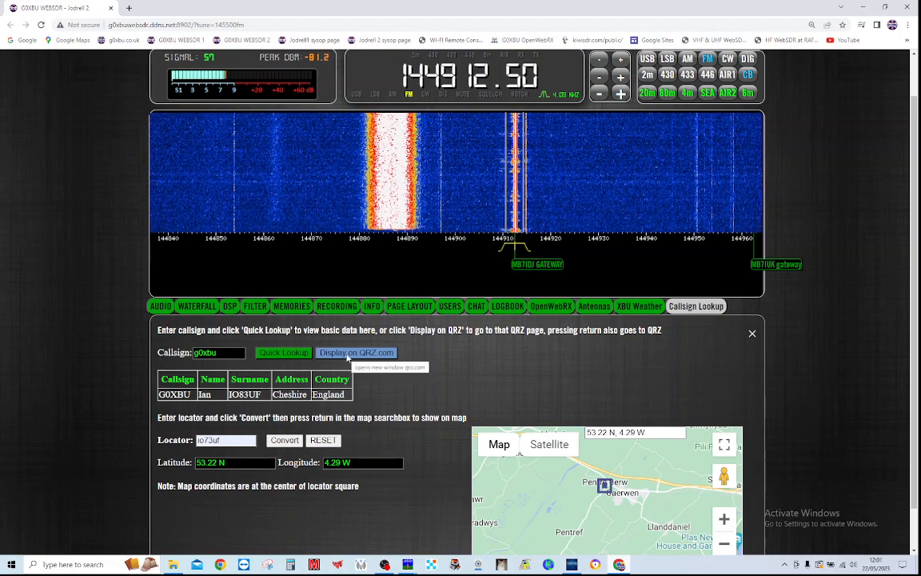
Convert the locator io83uf to latitude and longitude
double_click(231, 440)
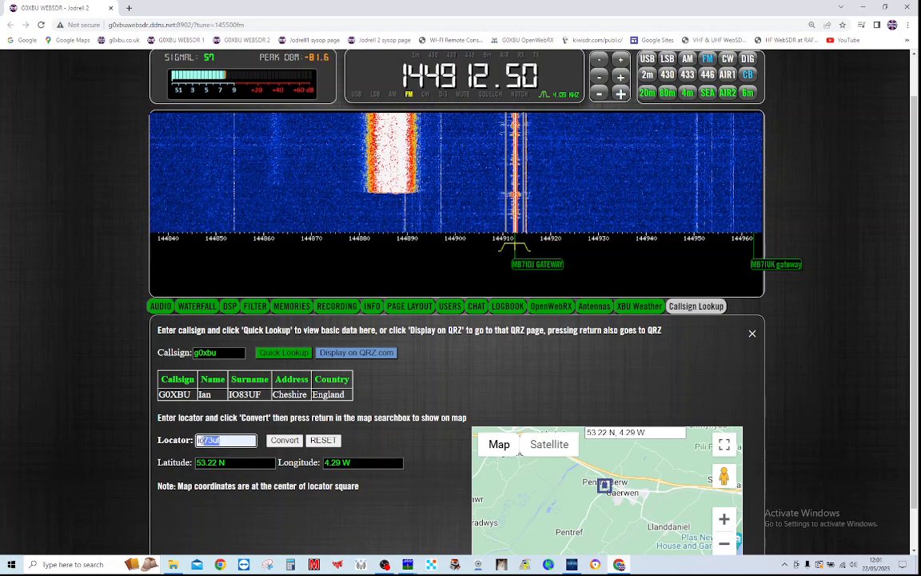
text(io8)
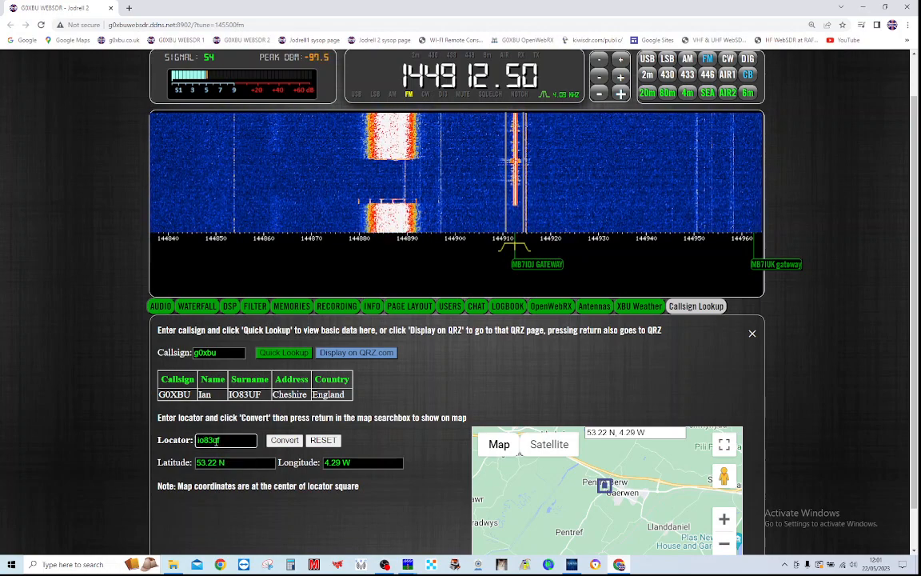
click(277, 443)
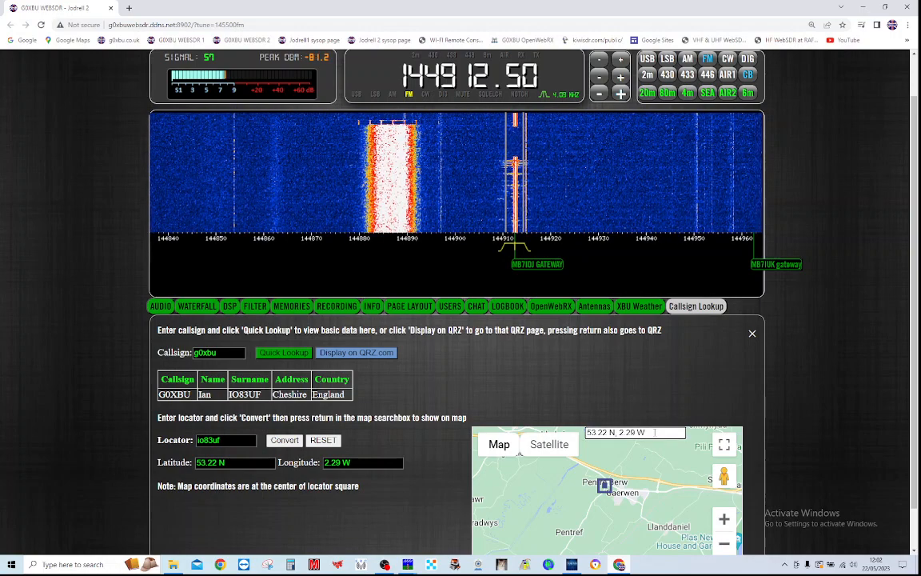
Show the coordinates 53.22 N, 2.29 W on the map and examine the surrounding area
key(Return)
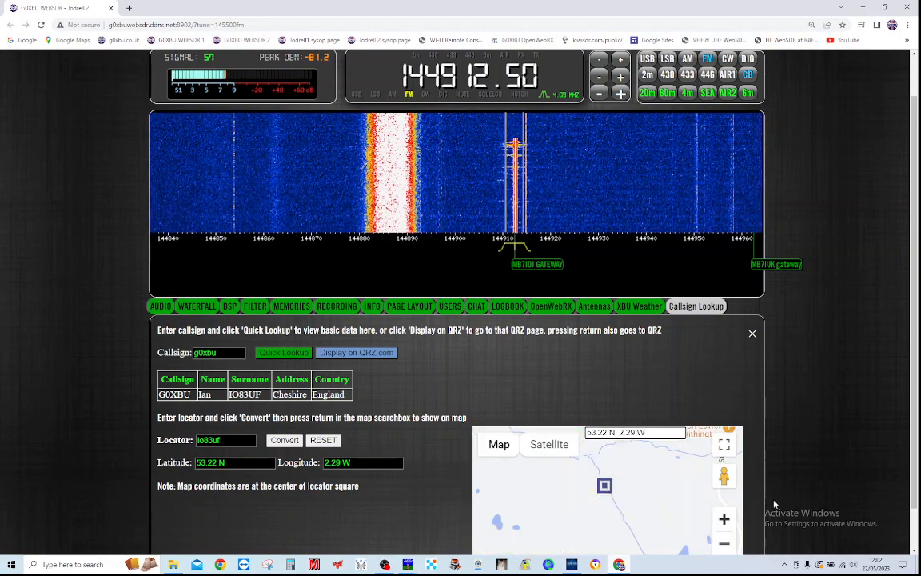
scroll(784, 496, down, 1)
click(724, 496)
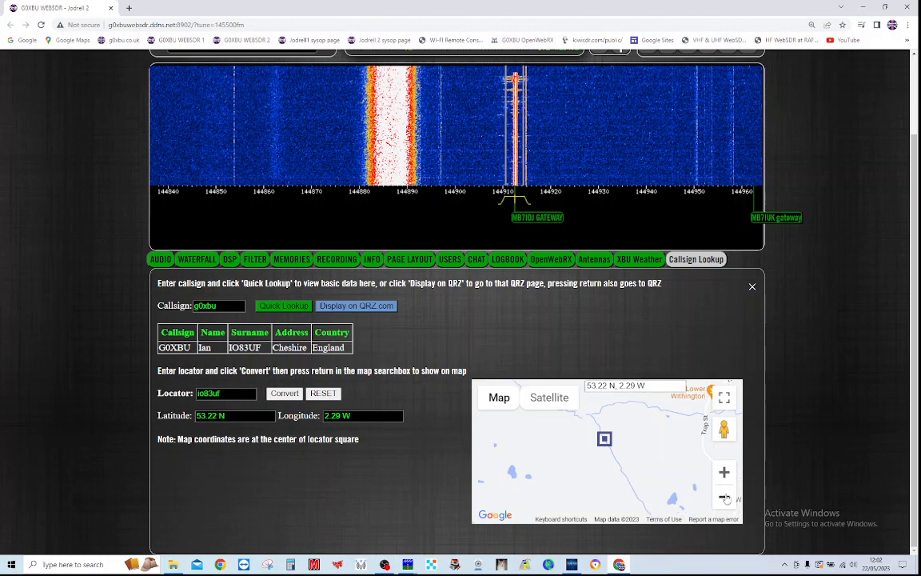
click(724, 497)
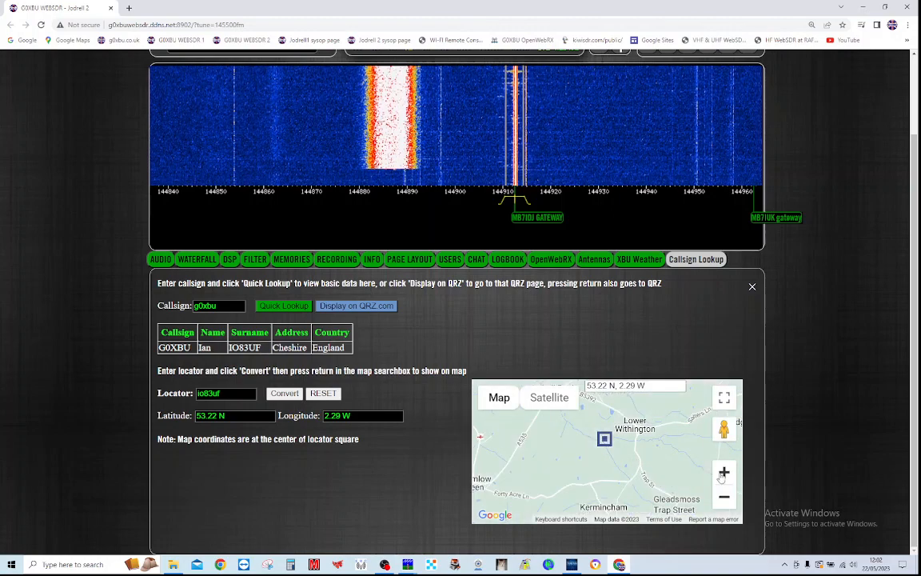
click(724, 472)
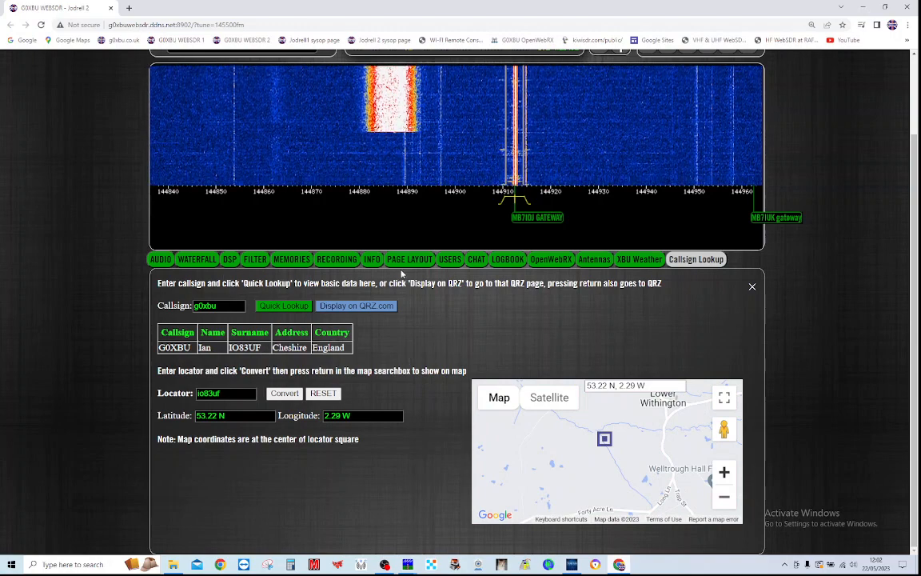
Open the 20m band on the Jodrell 1 WebSDR and close the Jodrell 2 page
scroll(449, 346, up, 2)
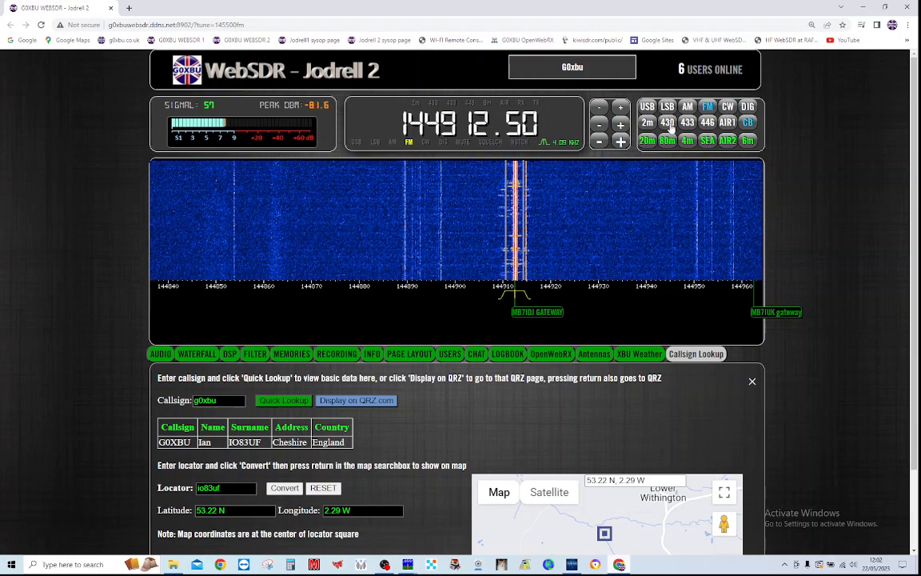
click(649, 142)
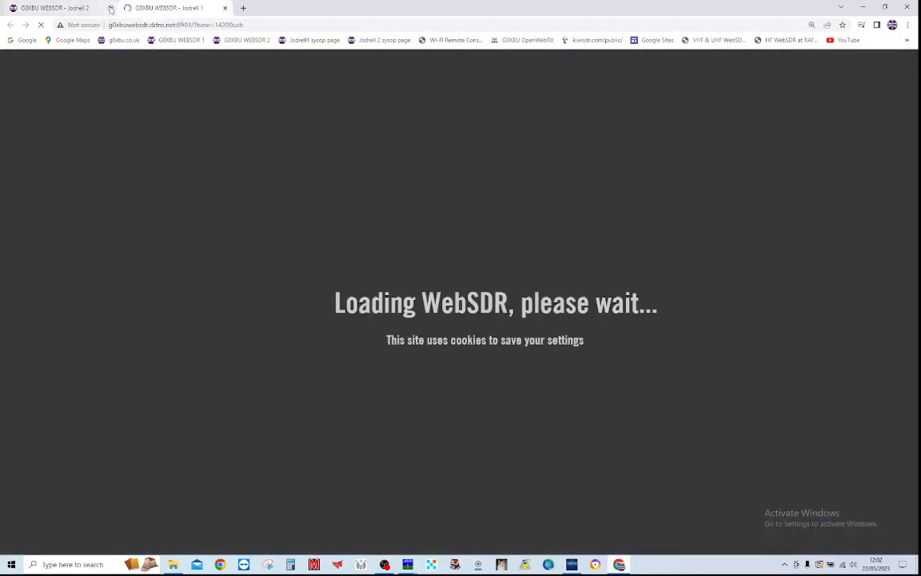
click(111, 8)
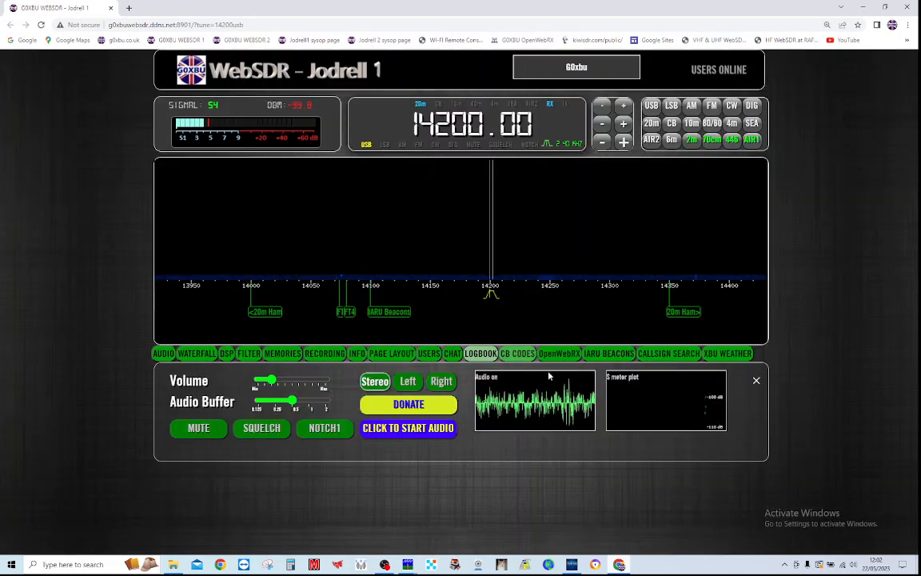
Mute the receiver audio and tune to the IARU Beacons marker at 14100 kHz
click(197, 431)
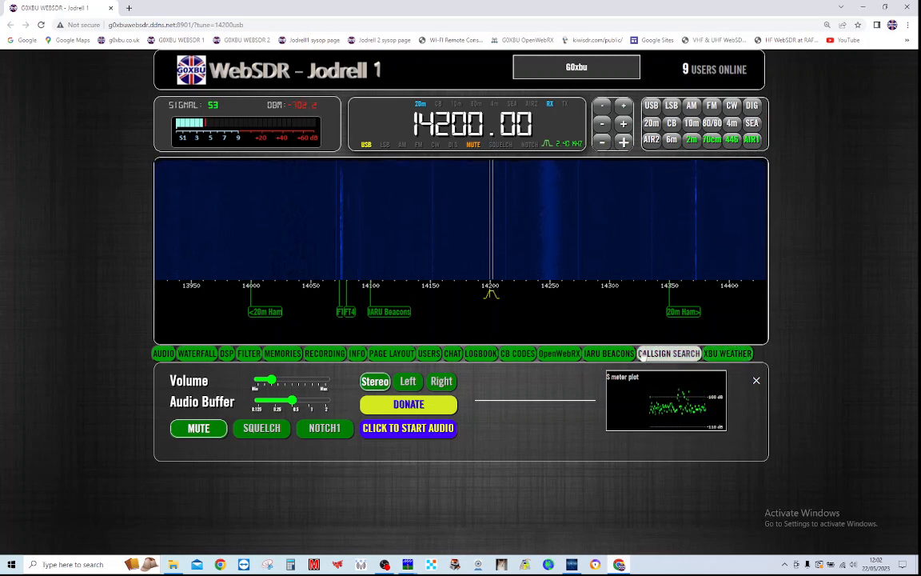
click(387, 313)
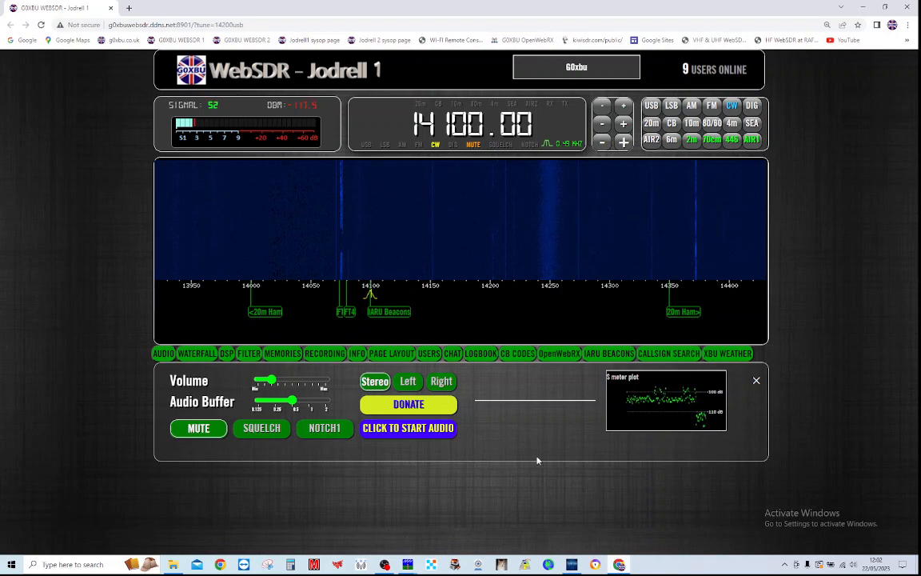
Compare the IARU beacon tables with the unmuted audio on 14100 kHz, and mute the audio again at the end
click(607, 353)
scroll(818, 394, down, 1)
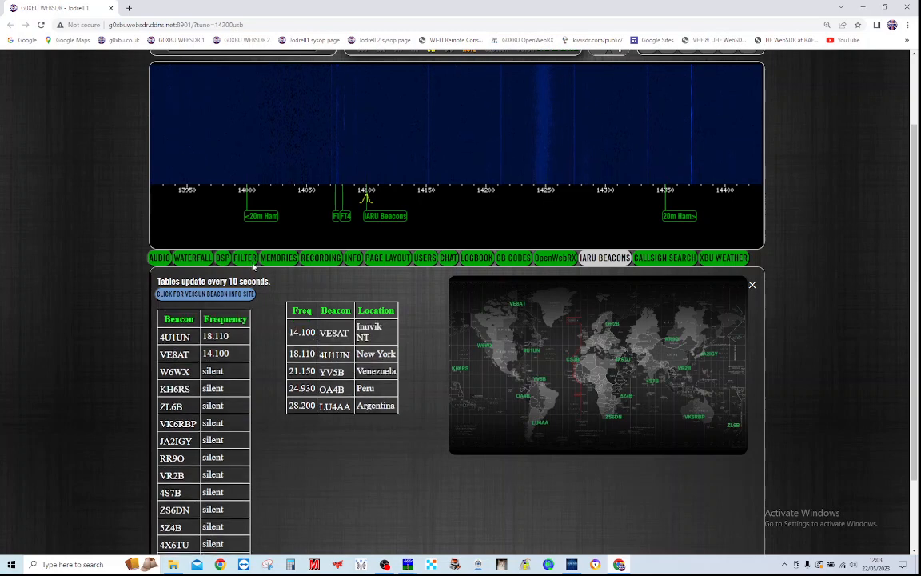
click(160, 257)
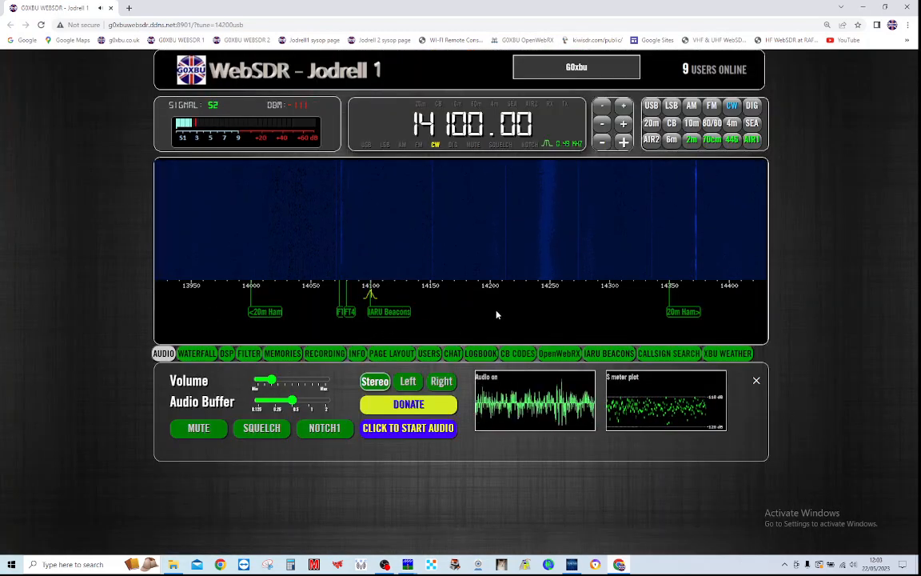
click(603, 357)
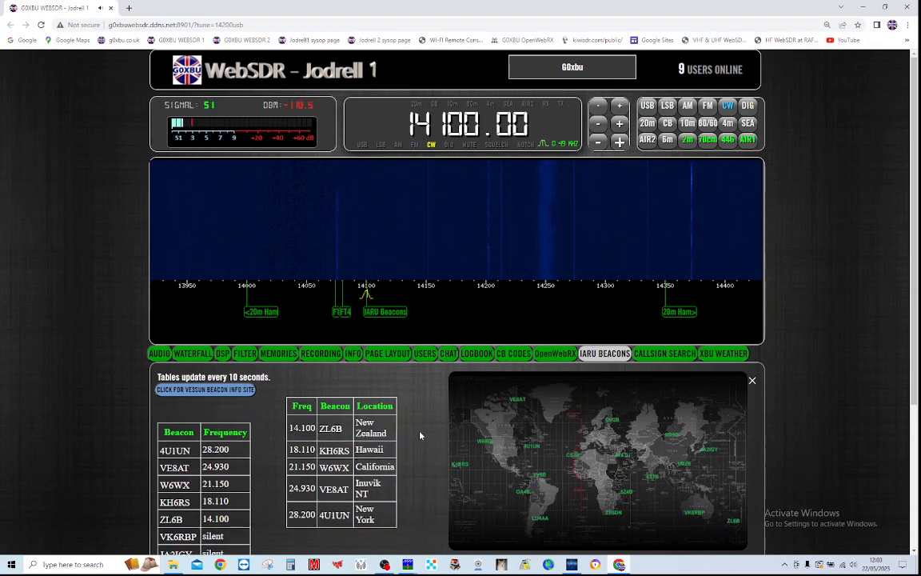
click(159, 353)
click(208, 429)
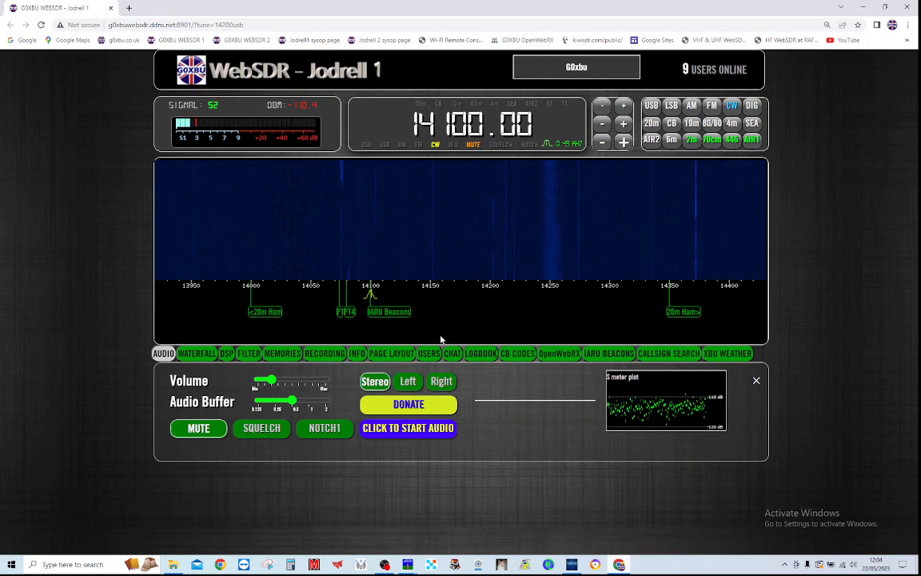
Tune the receiver to 14203.25 kHz, and move the passband across the waterfall to the signal at about 14213.31 kHz
scroll(492, 244, up, 1)
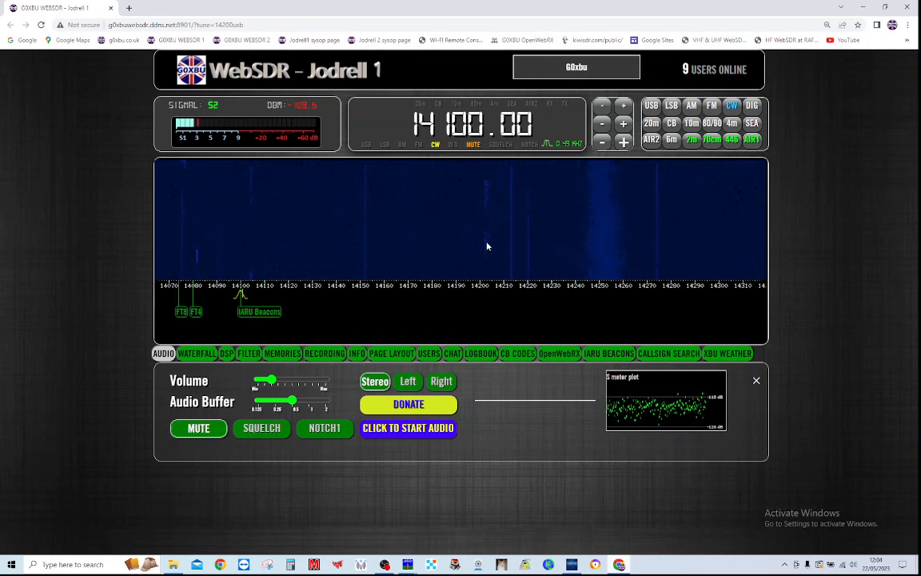
click(488, 288)
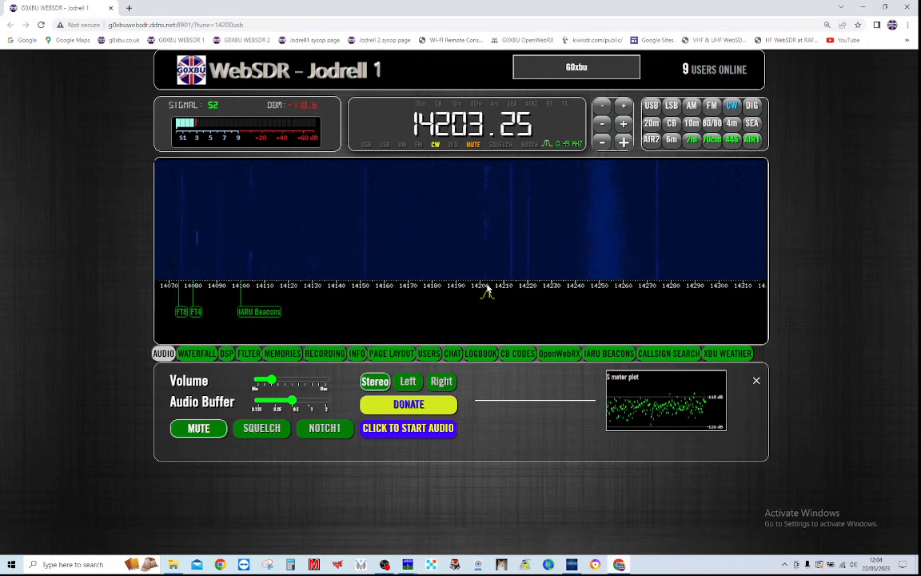
scroll(489, 261, up, 2)
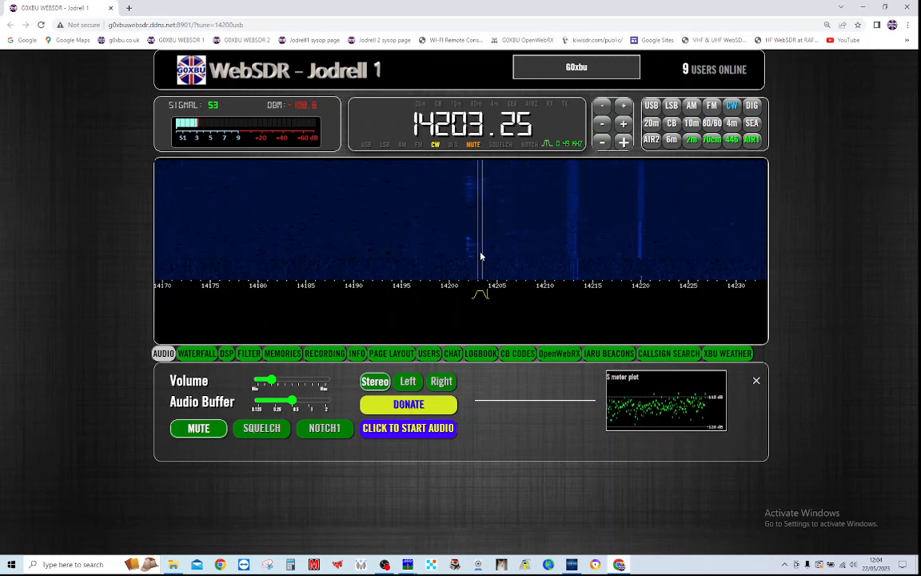
click(464, 259)
drag(464, 258, 577, 274)
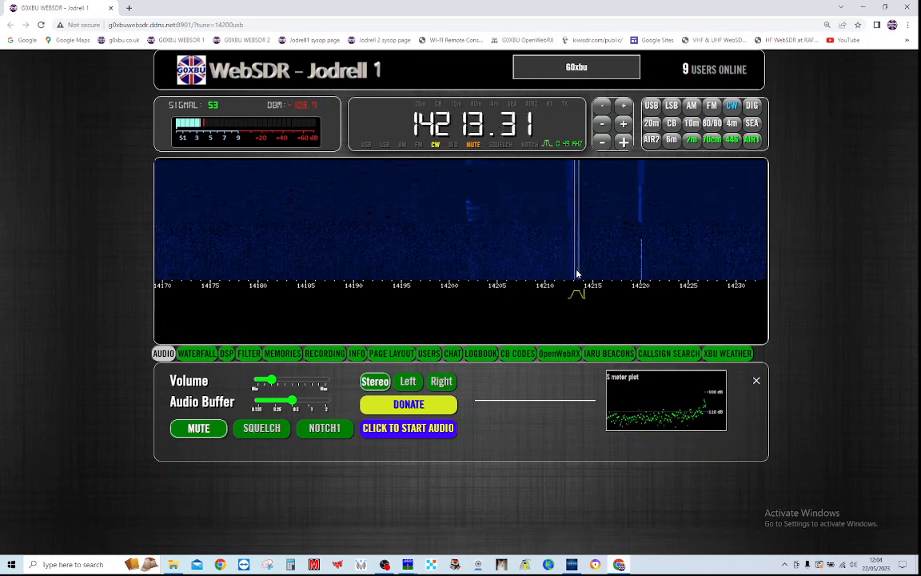